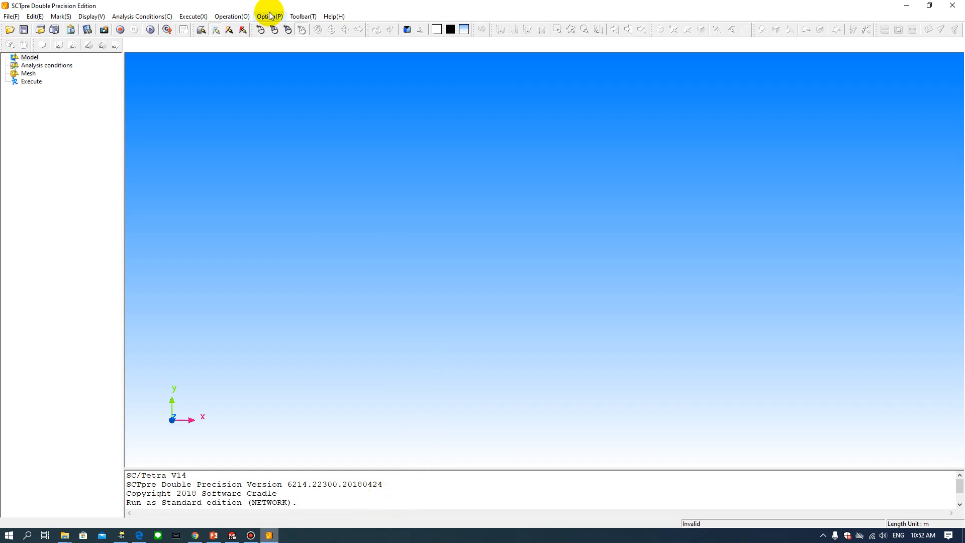
Step: Load EX01-CAD-solidWorks.STEP from the "01- Flow between two parallel plates" folder in File Explorer into SCTpre
click(65, 537)
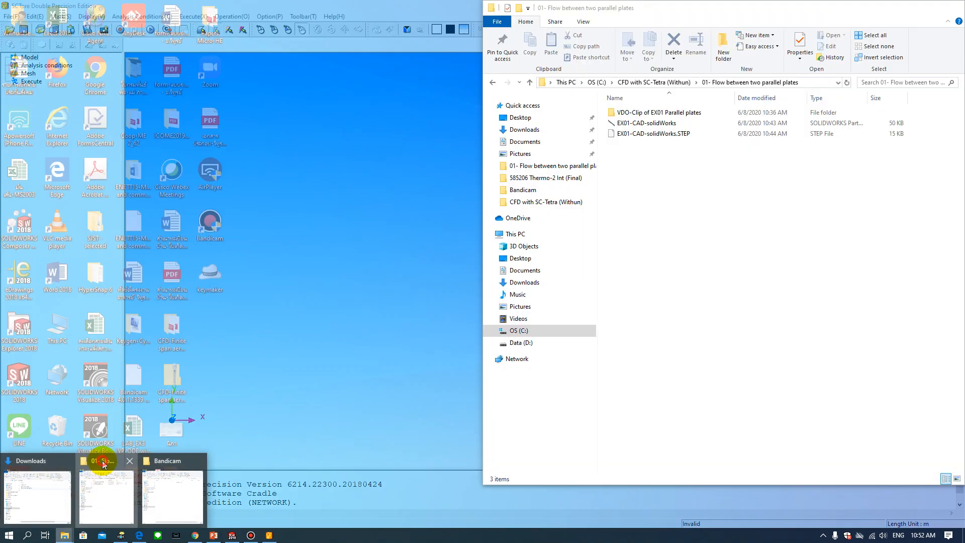
click(105, 462)
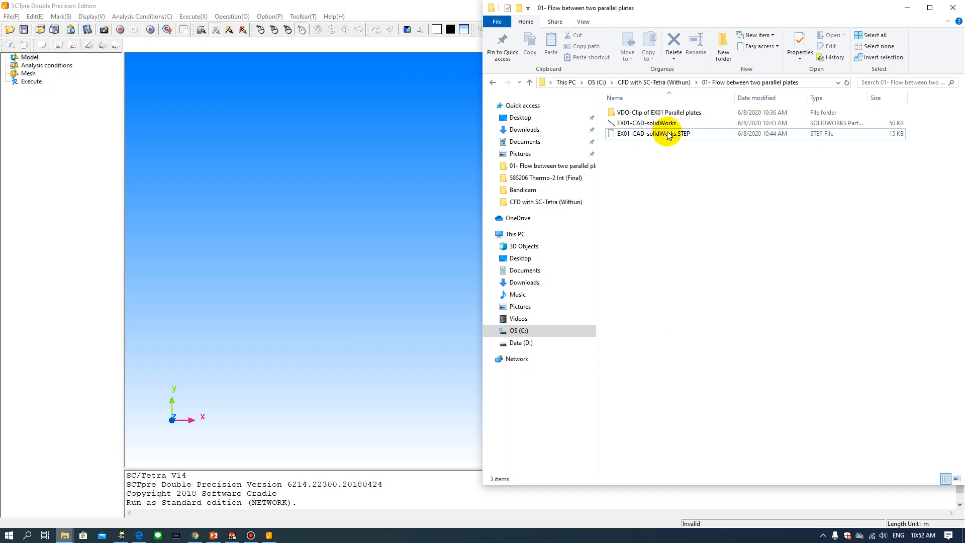
click(650, 134)
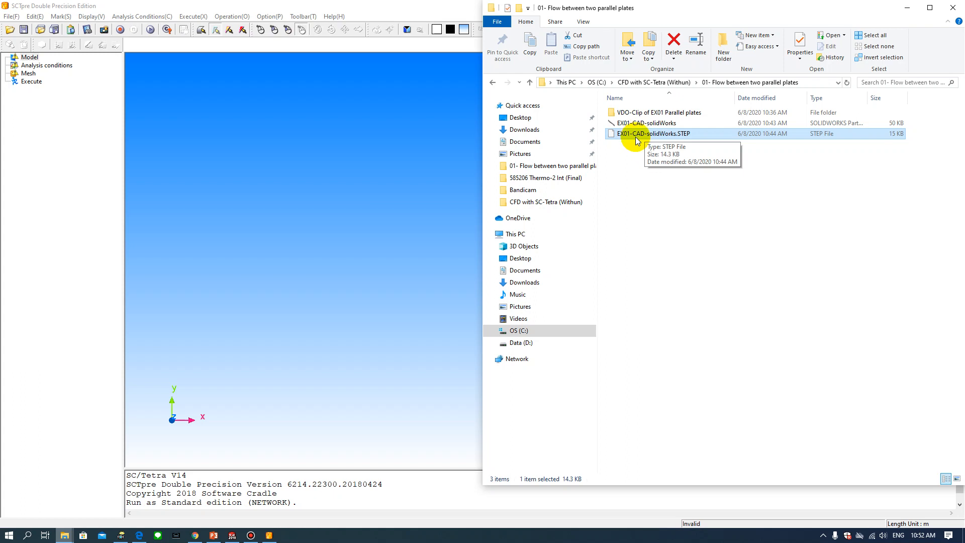
drag(637, 134, 411, 136)
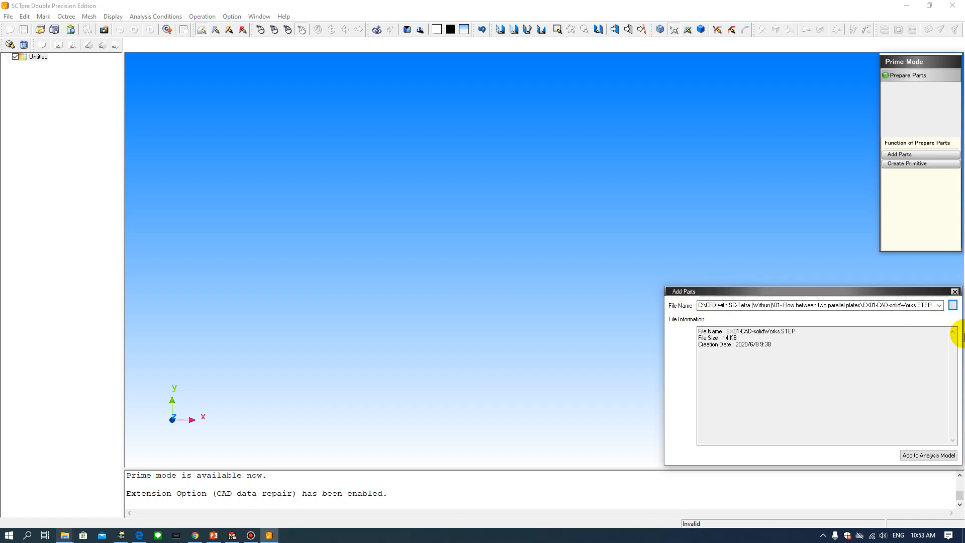
Step: Add the EX01-CAD-solidWorks.STEP part to the analysis model
click(952, 305)
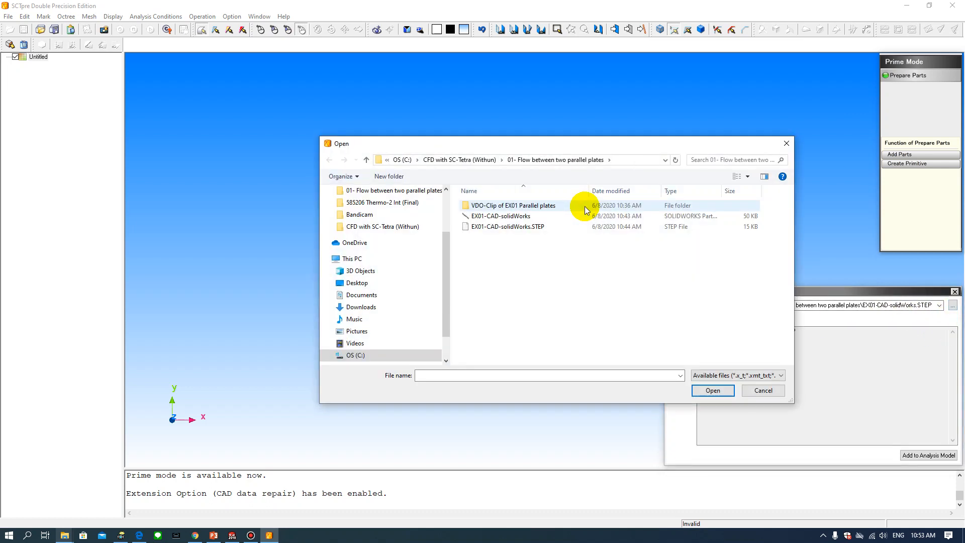
click(787, 143)
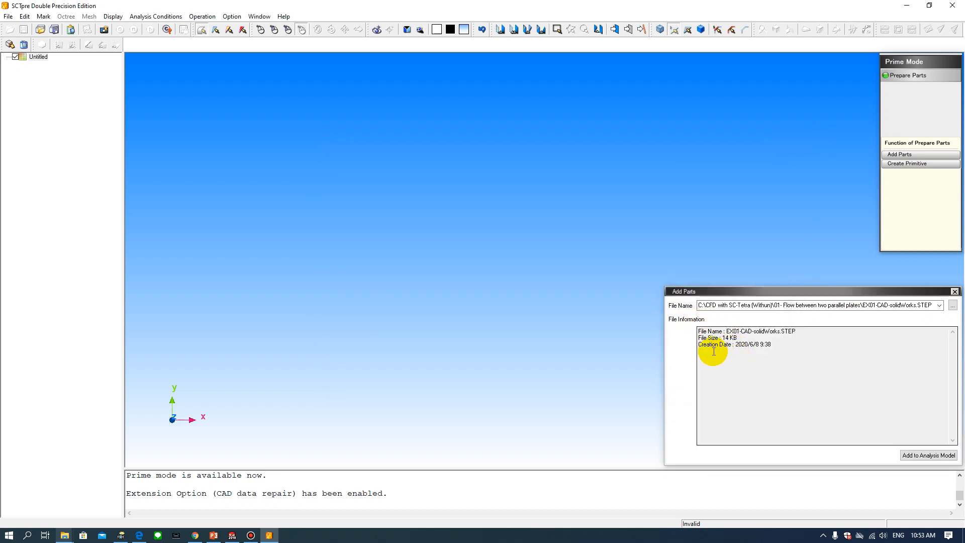
drag(708, 332, 732, 331)
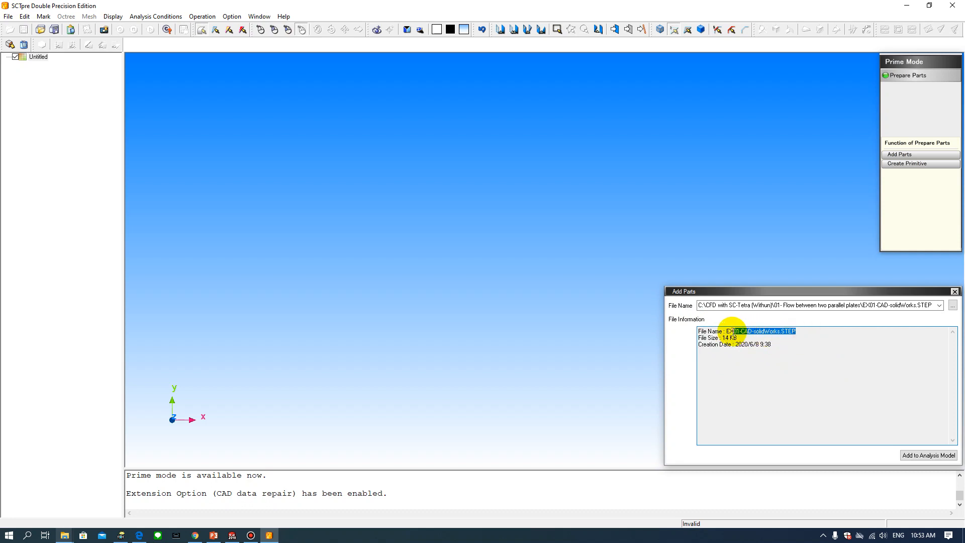
click(803, 334)
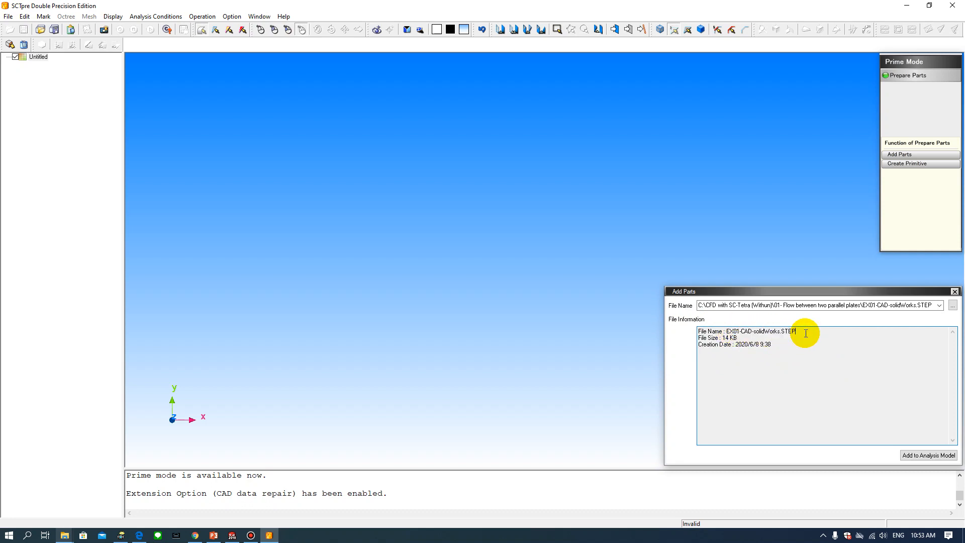
click(916, 456)
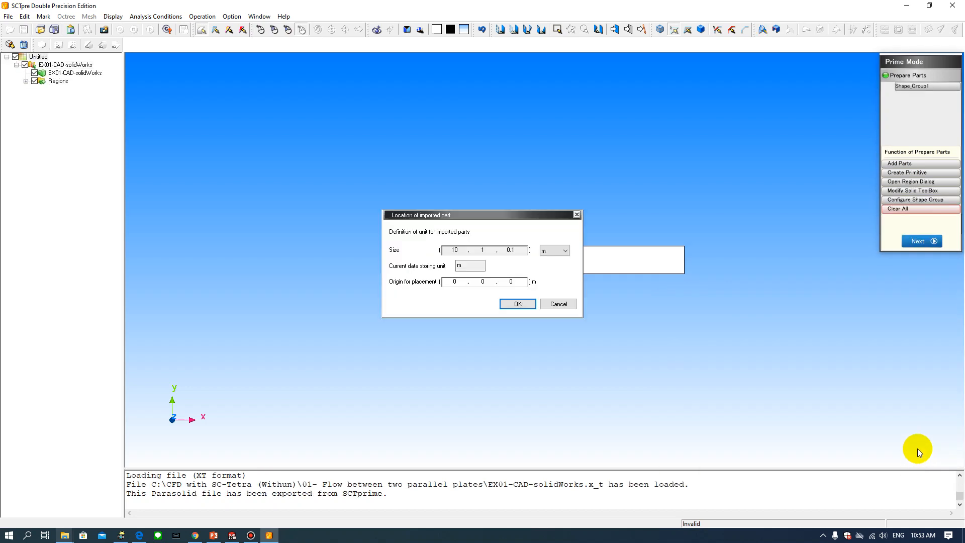
Step: Compare the imported part's size with the dimensions of the Boss-Extrude1 sketch in SOLIDWORKS, and return to SCTpre
drag(468, 217, 406, 211)
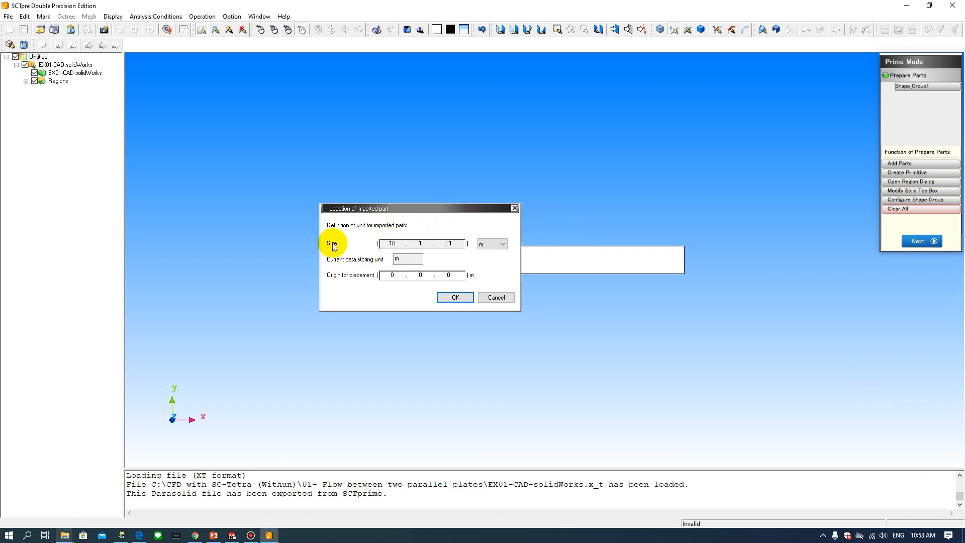
drag(401, 208, 524, 300)
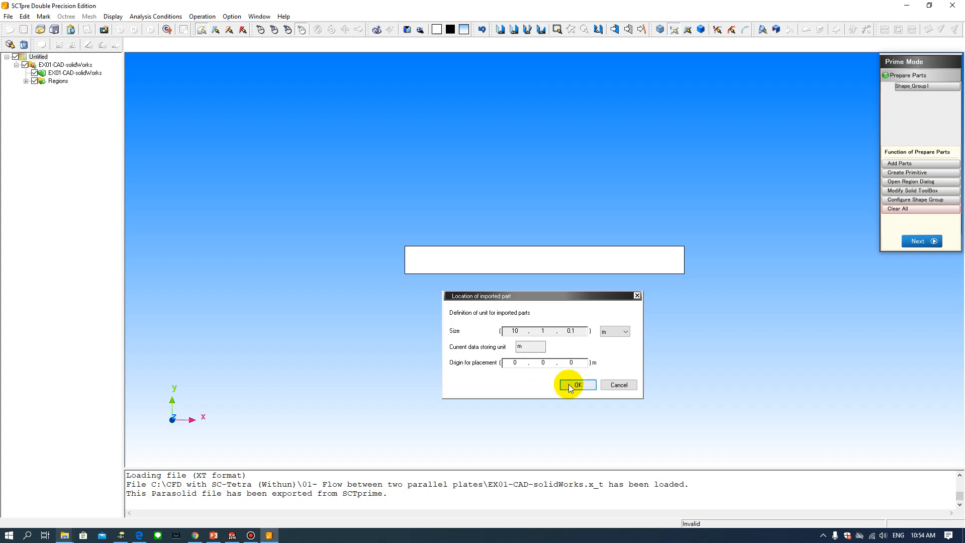
click(232, 536)
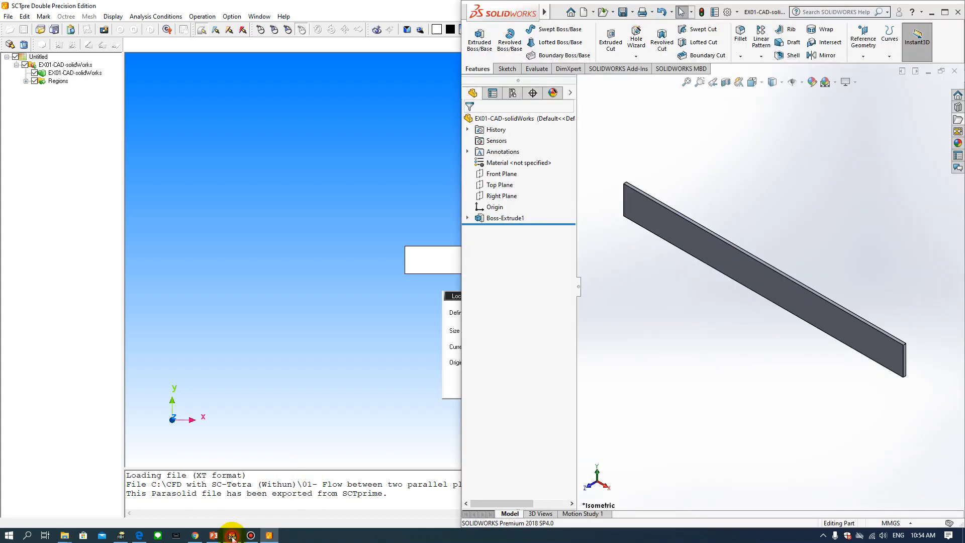
click(468, 218)
double_click(502, 229)
mouse_move(654, 243)
middle_down()
mouse_move(716, 222)
mouse_move(640, 234)
middle_up()
right_drag(639, 233, 601, 225)
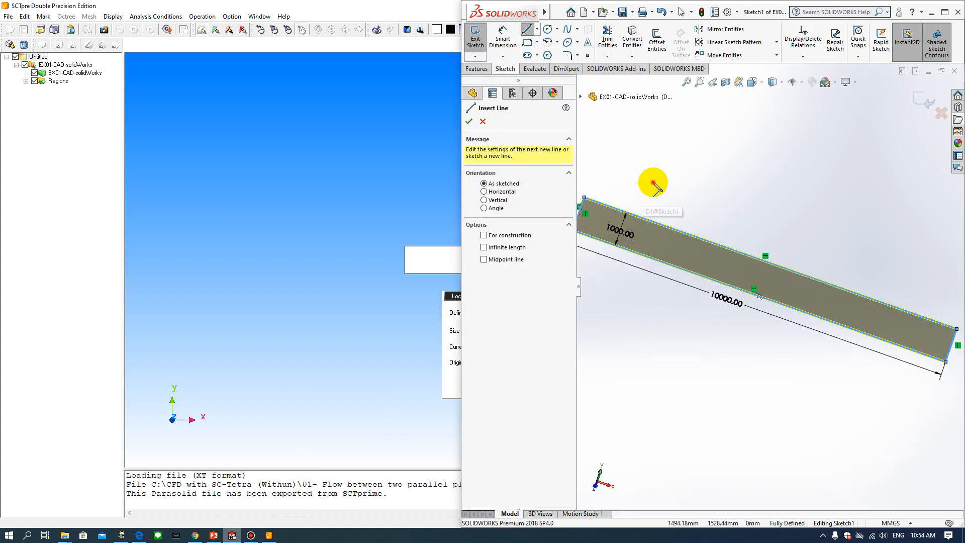
click(652, 181)
key(Escape)
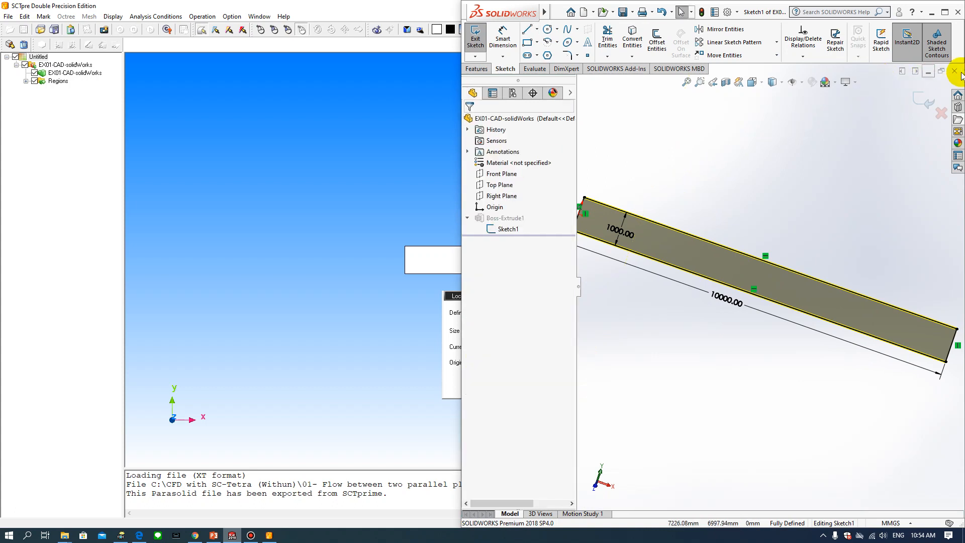
click(932, 15)
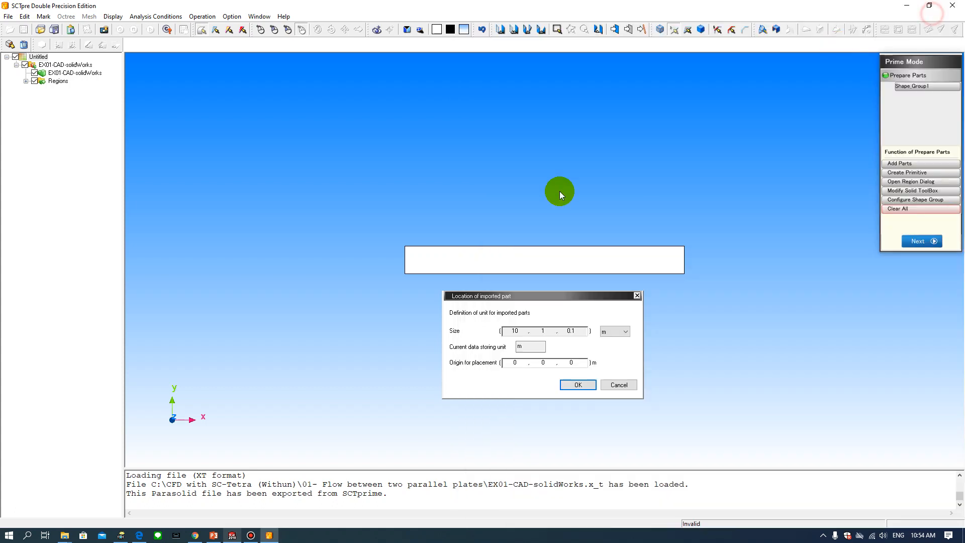
Step: Accept the imported part in metres with origin 0, 0, 0, create its MDL, and advance Prime Mode to octree creation
click(578, 385)
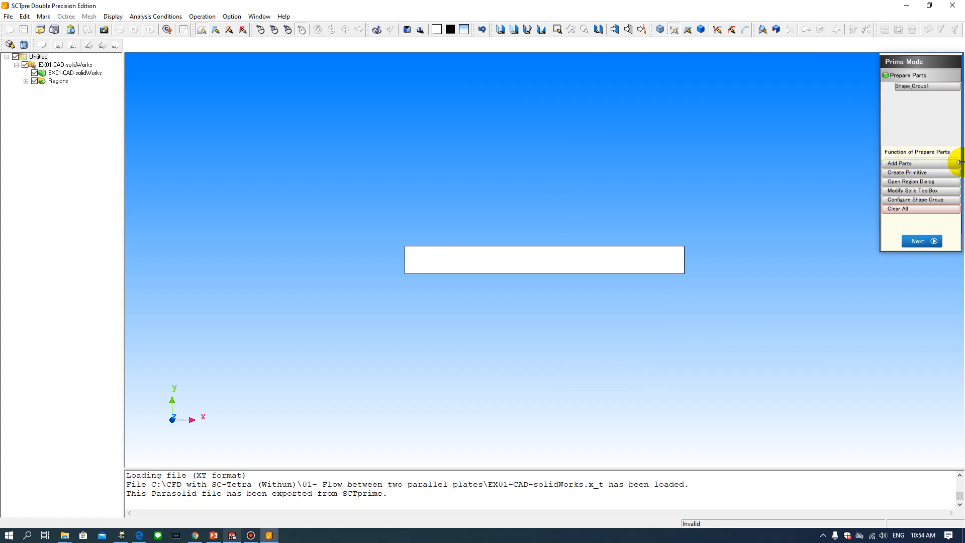
click(926, 244)
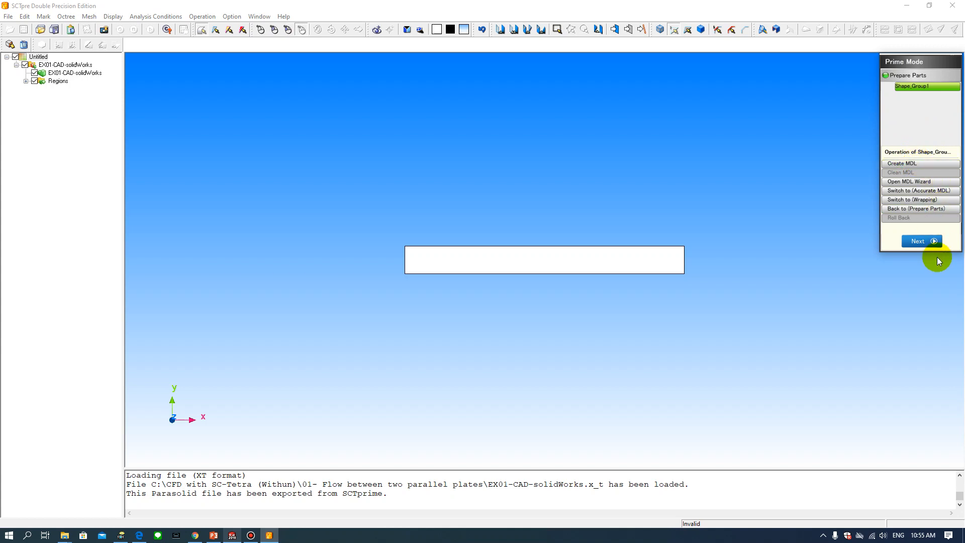
click(920, 242)
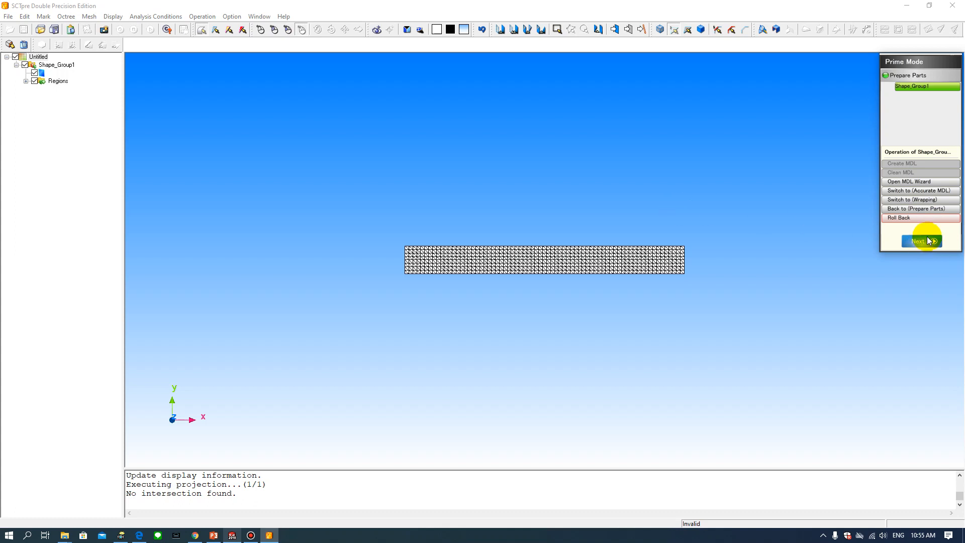
click(920, 244)
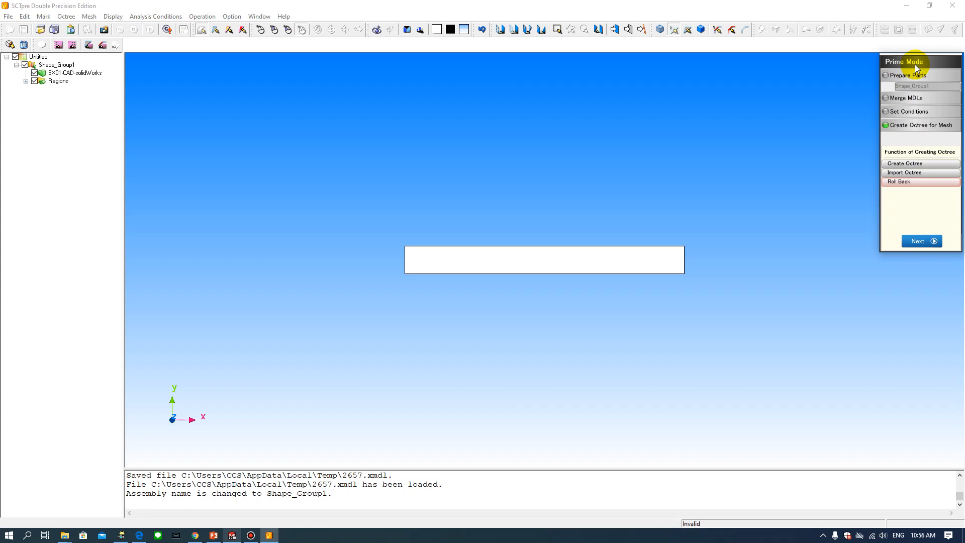
Step: Switch from Prime Mode to Model Mode, saving the model with registered regions as the MDL file EX01-Parallel-plates
click(243, 114)
click(45, 17)
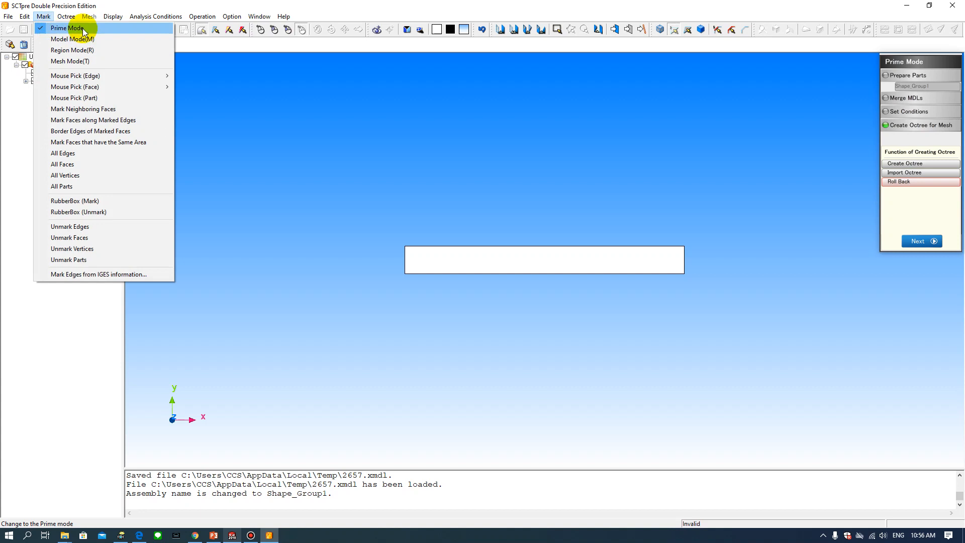
click(46, 40)
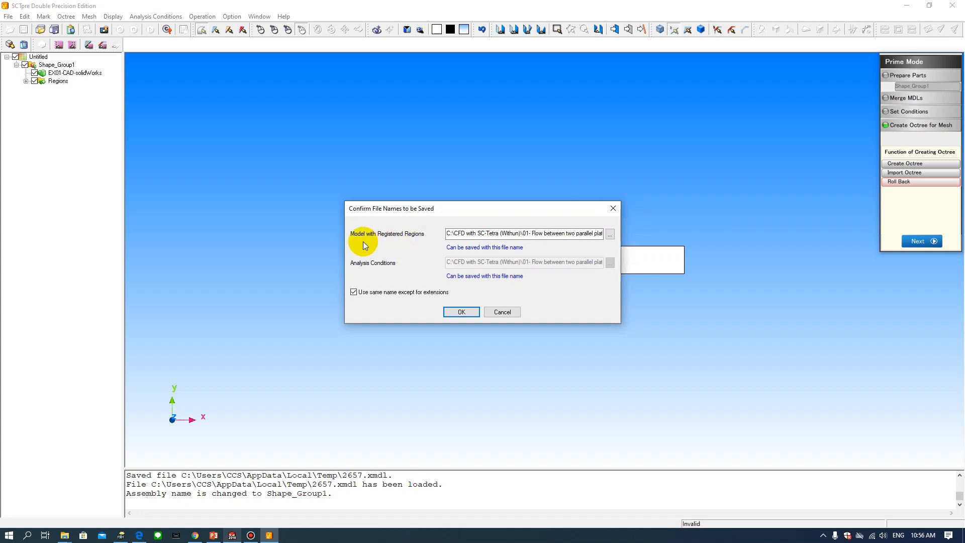
click(609, 234)
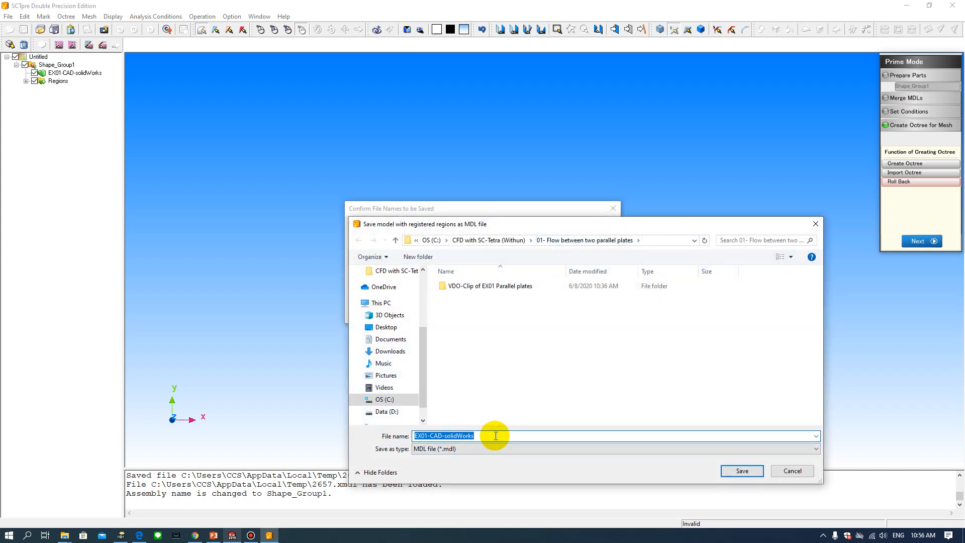
click(431, 436)
drag(430, 436, 526, 437)
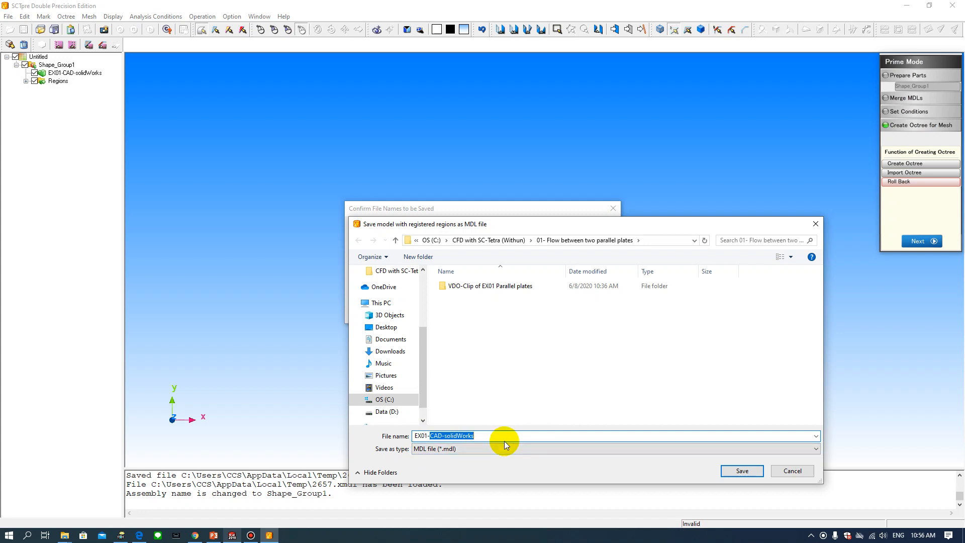
key(BackSpace)
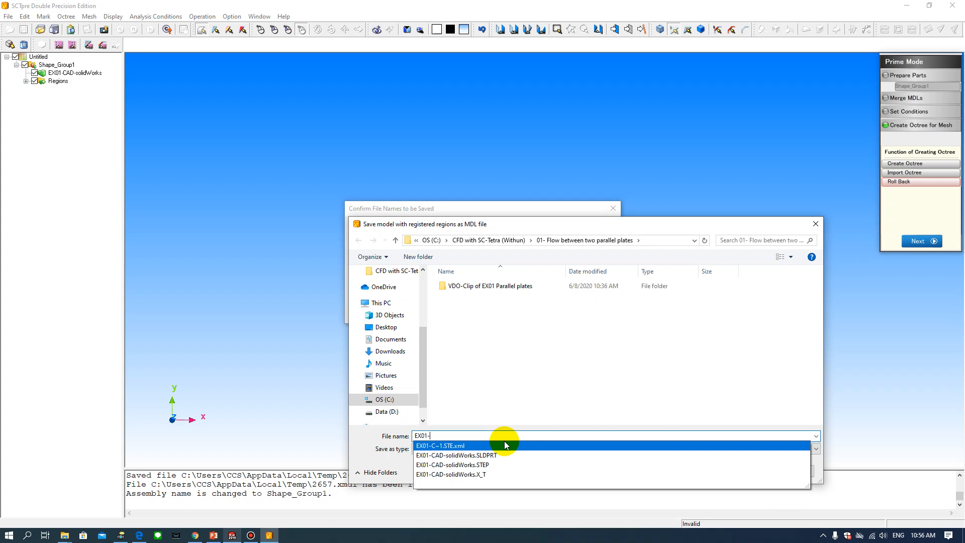
text(Para)
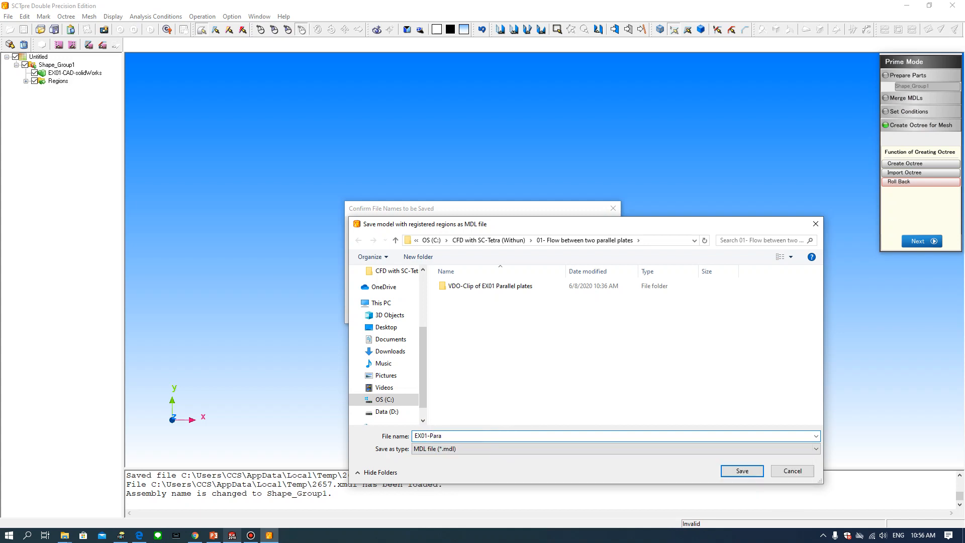
text(llel-plates)
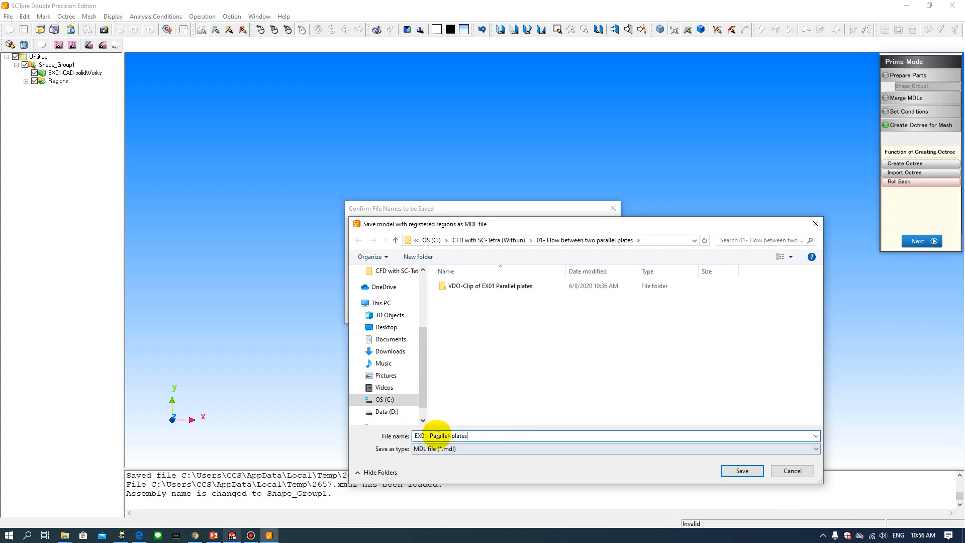
click(739, 472)
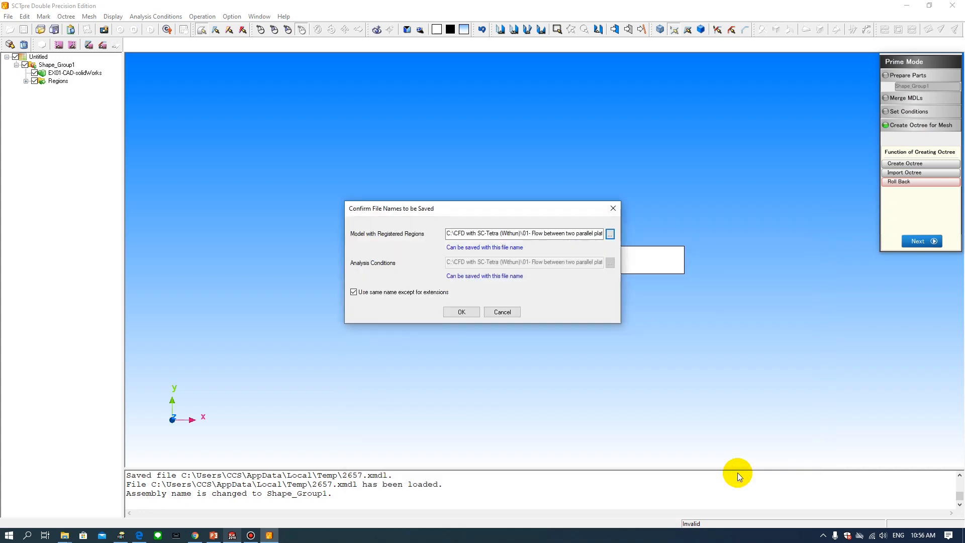
click(461, 312)
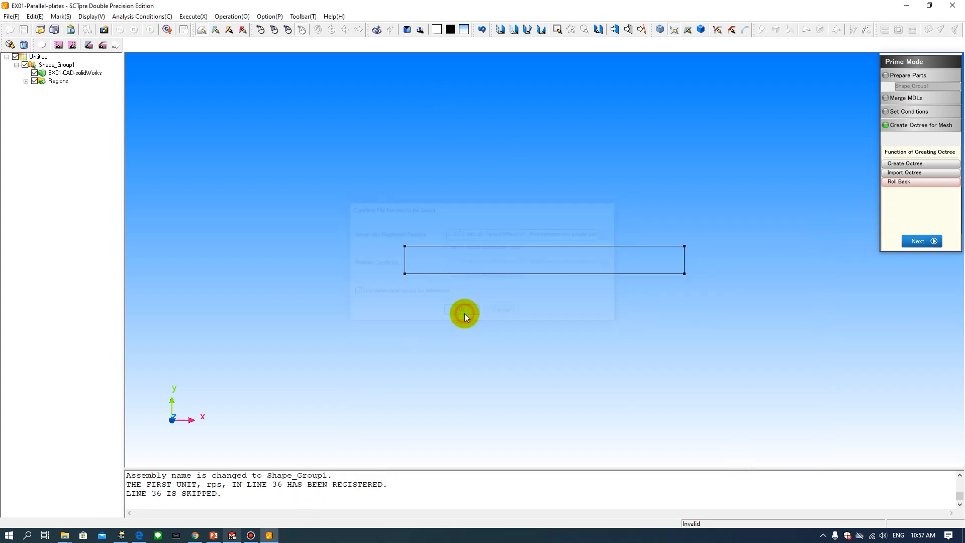
Step: Examine the generated files in the "01- Flow between two parallel plates" folder in File Explorer
click(64, 537)
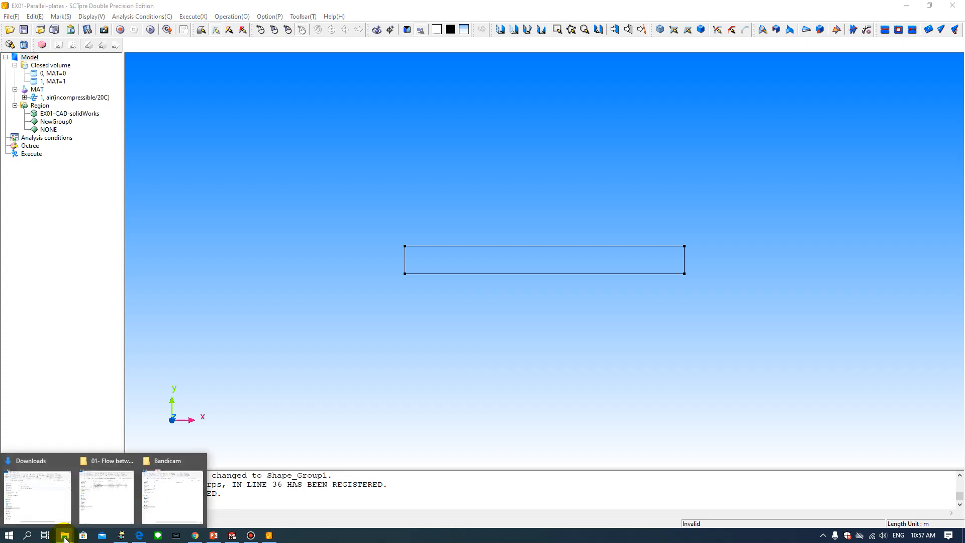
click(111, 512)
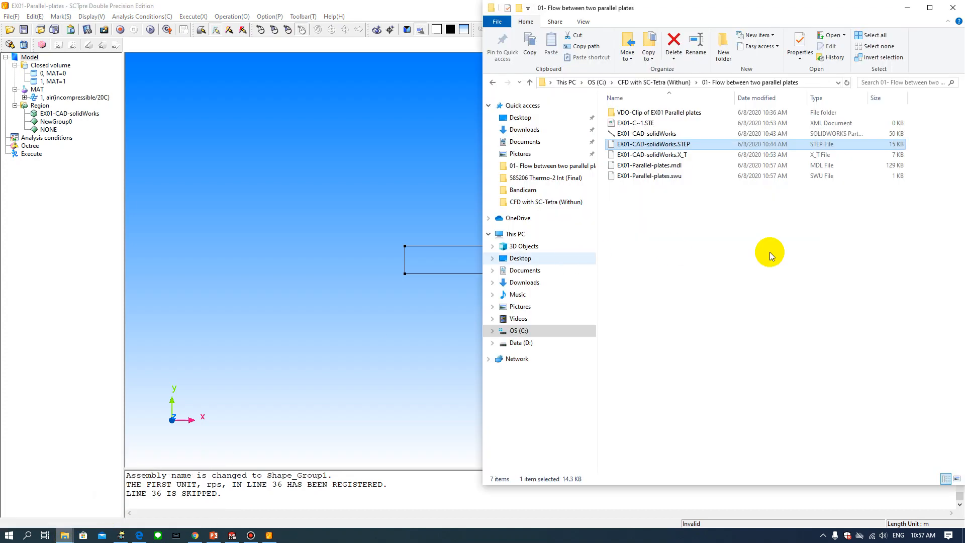
click(686, 135)
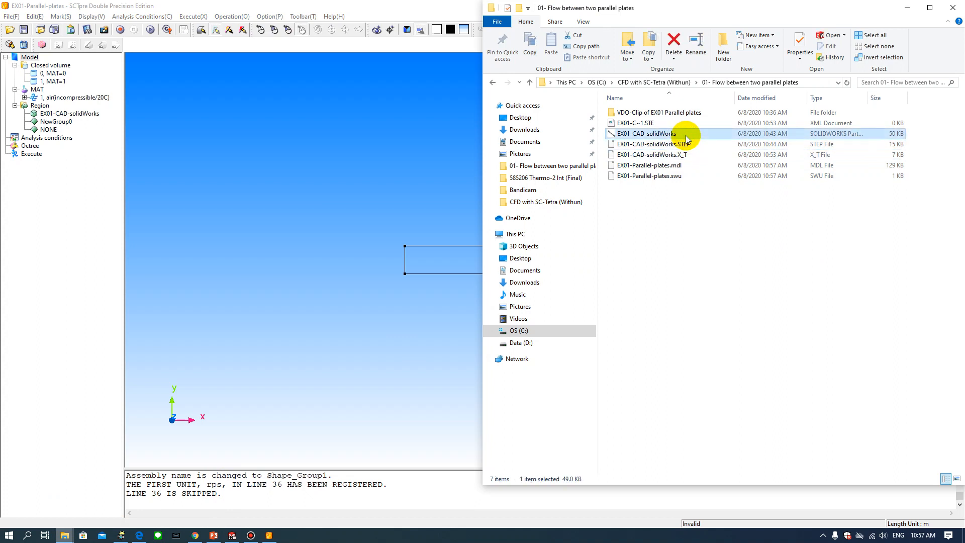
ctrl+scroll(692, 135, up, 1)
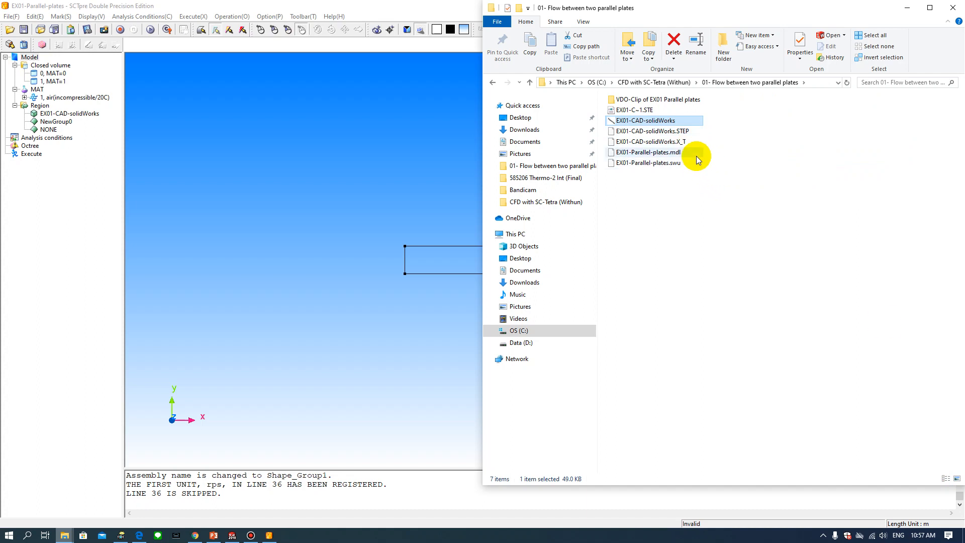
ctrl+scroll(843, 299, up, 1)
ctrl+scroll(843, 299, down, 1)
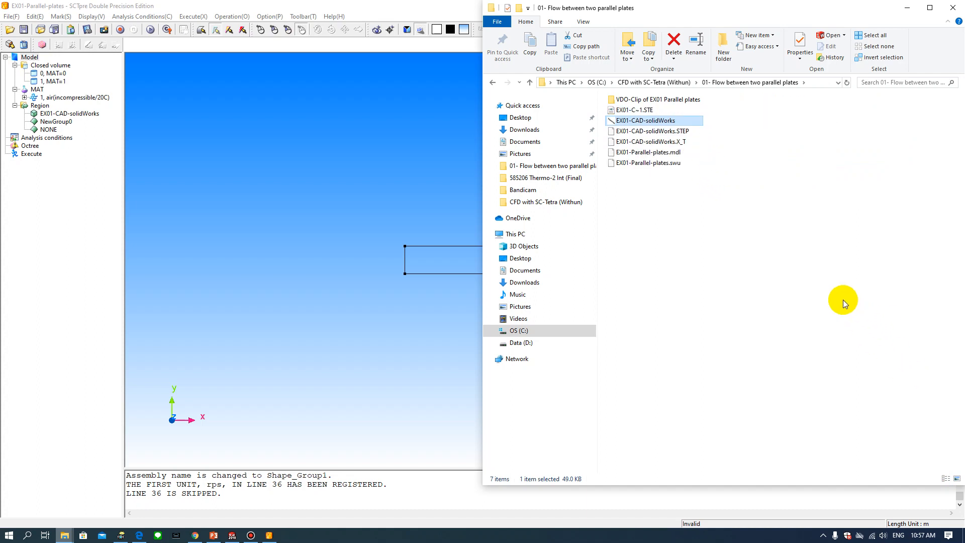
ctrl+scroll(828, 284, down, 1)
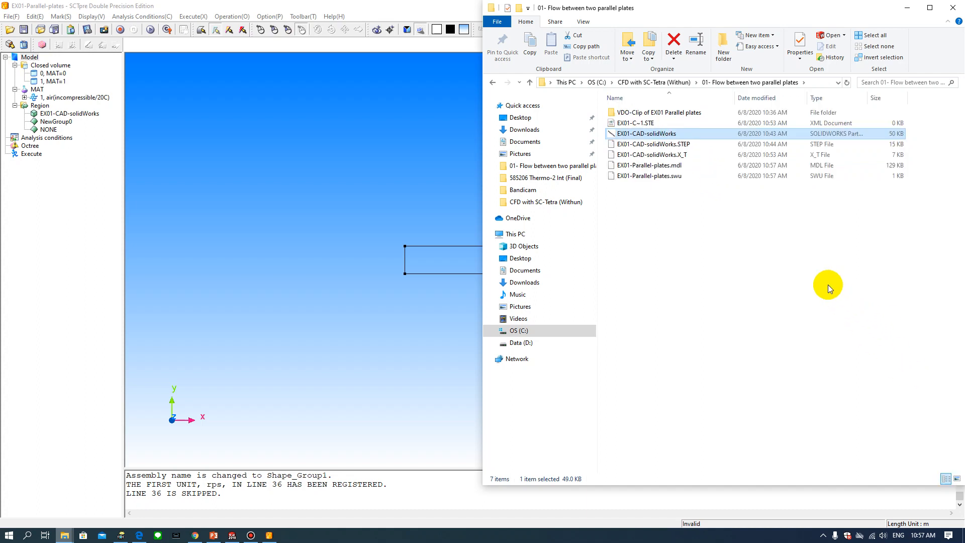
click(683, 123)
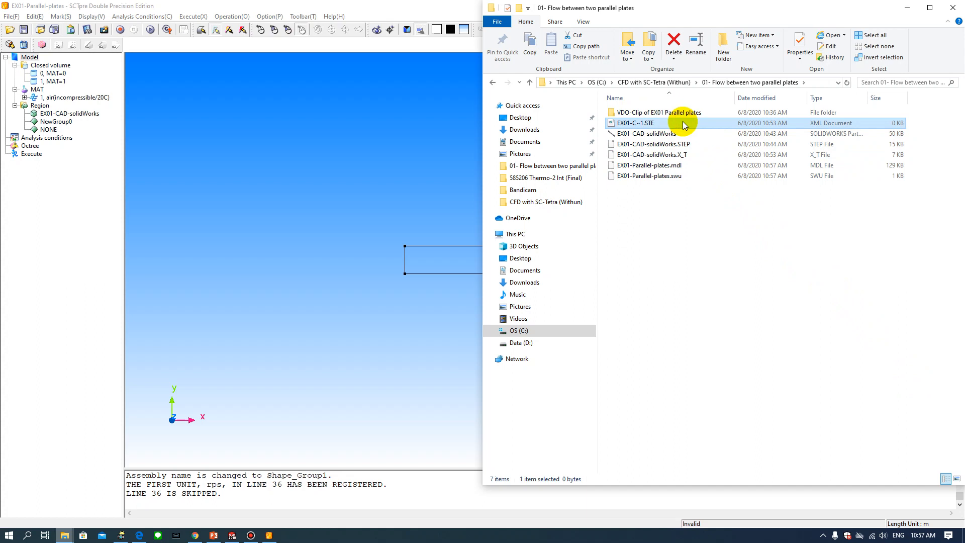
Step: Delete EX01-C~1.STE, EX01-CAD-solidWorks.X_T and EX01-Parallel-plates.swu from the "01- Flow between two parallel plates" folder
key(Delete)
click(679, 125)
click(682, 136)
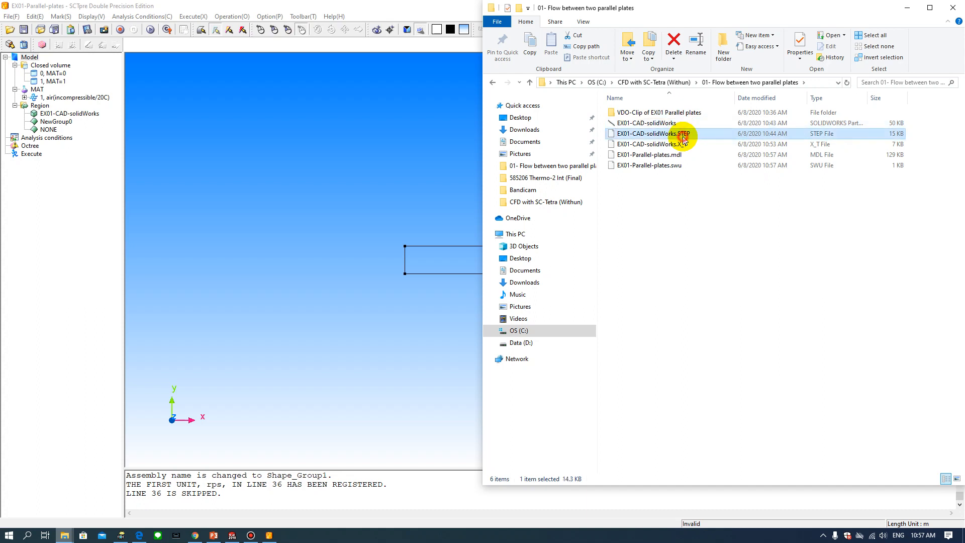
click(683, 145)
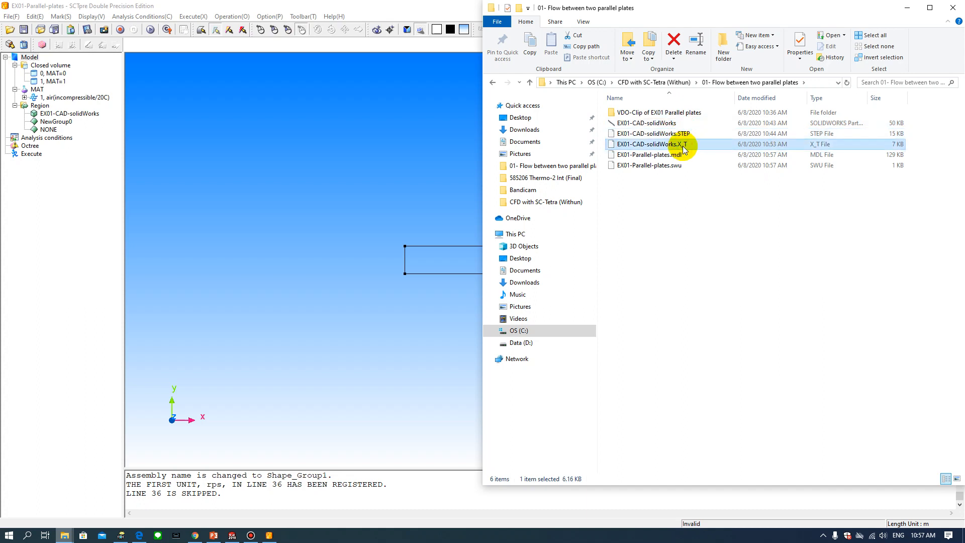
key(Delete)
click(682, 156)
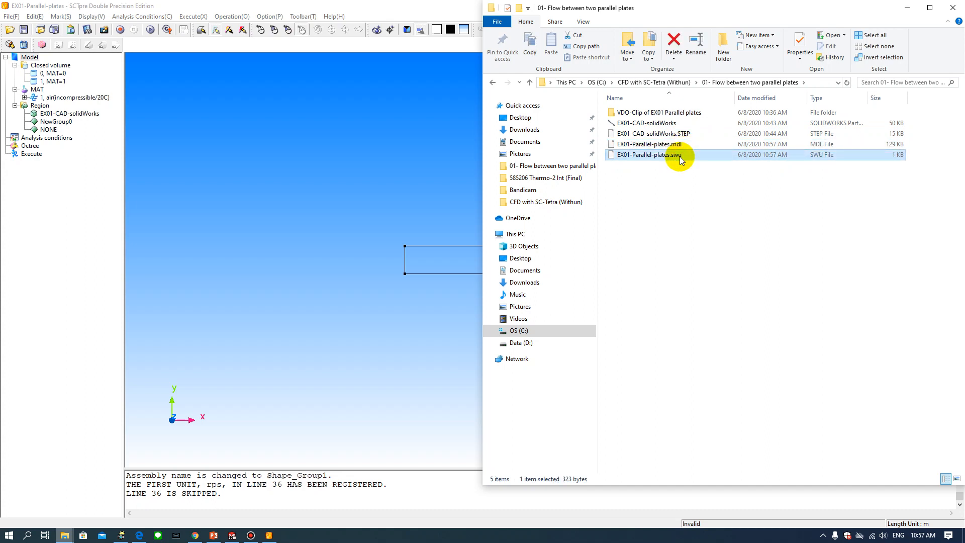
key(Delete)
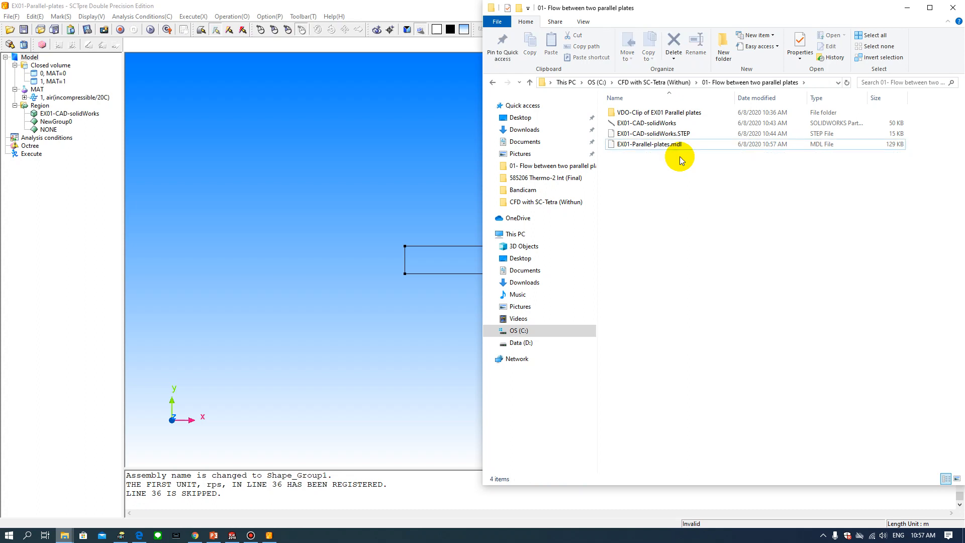
Step: Review the remaining SOLIDWORKS part, STEP and MDL files in the folder, and return to SCTpre
drag(715, 197, 655, 146)
click(675, 186)
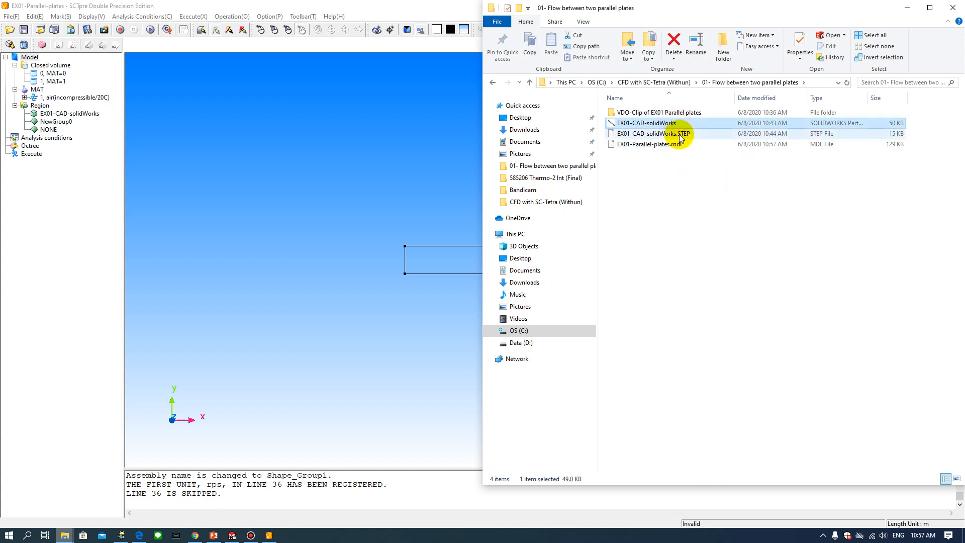
click(676, 134)
click(679, 146)
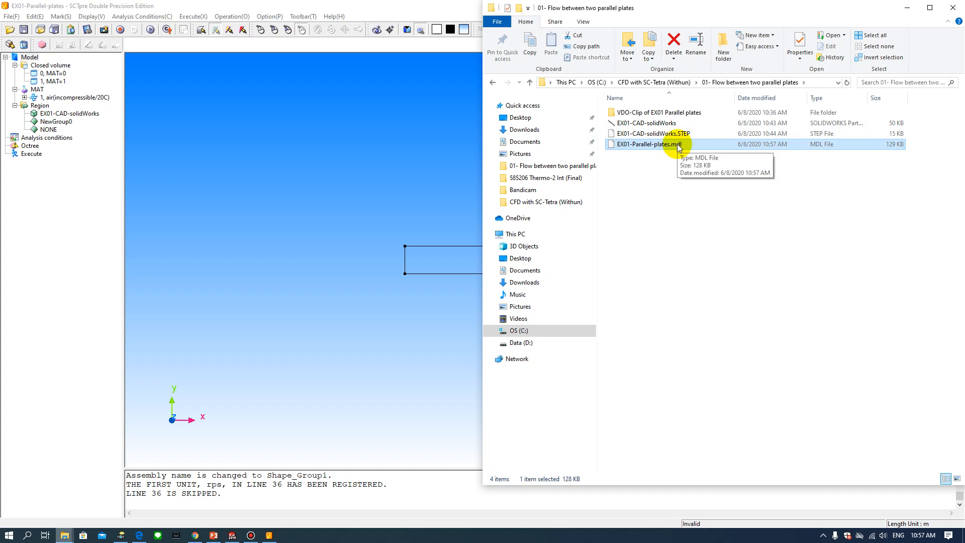
click(361, 187)
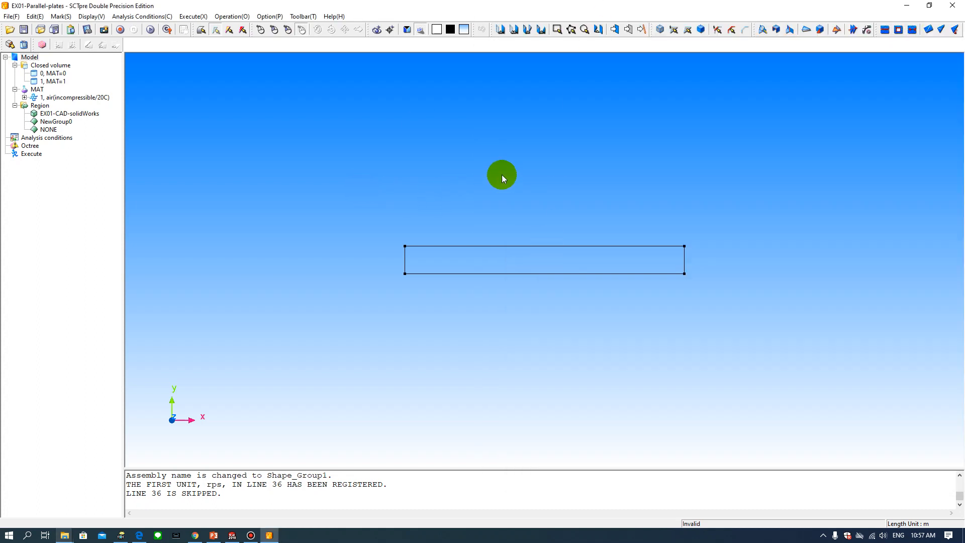
mouse_move(502, 176)
right_down()
mouse_move(518, 182)
mouse_move(498, 163)
mouse_move(511, 172)
right_up()
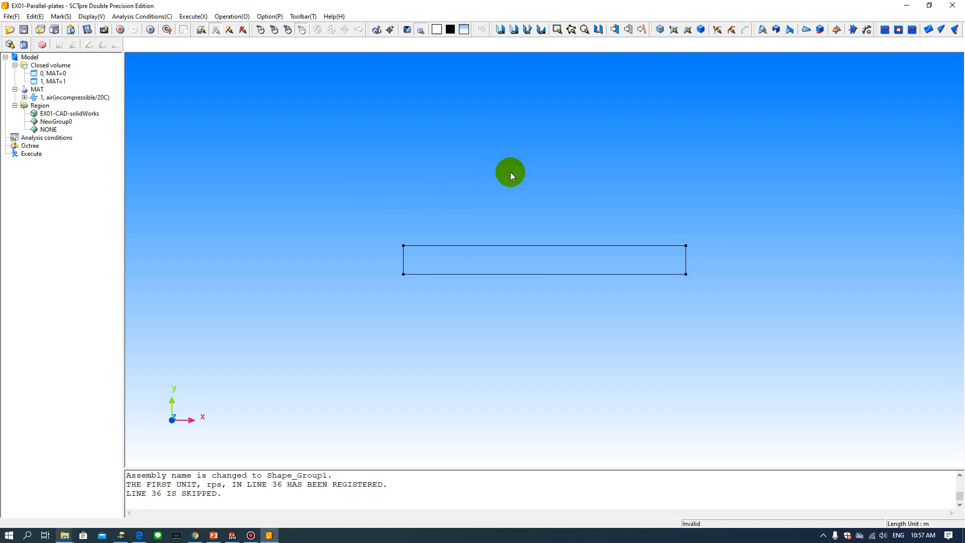
Step: Switch to PowerPoint's slide 18 on SCTpre mouse operations and arrange it side by side with the SCTpre window
mouse_move(213, 536)
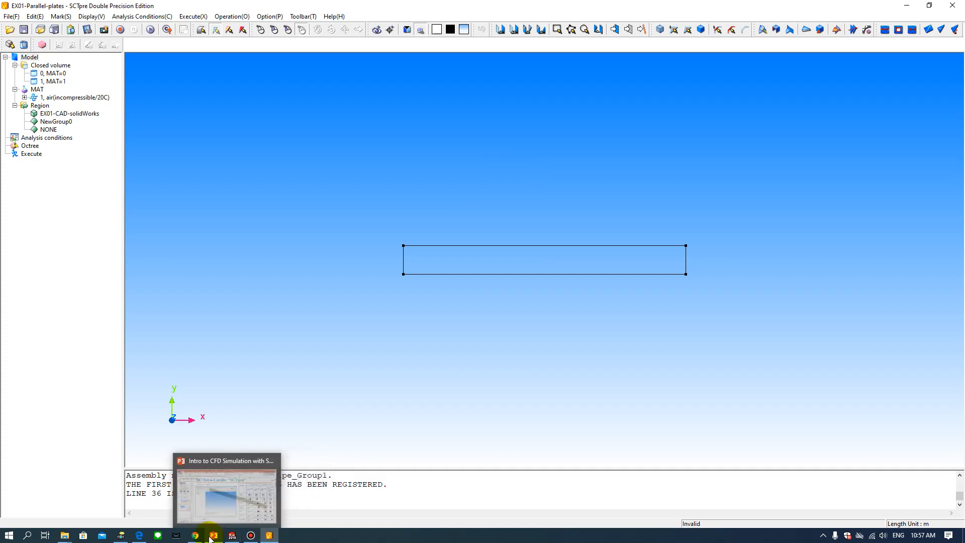
click(245, 511)
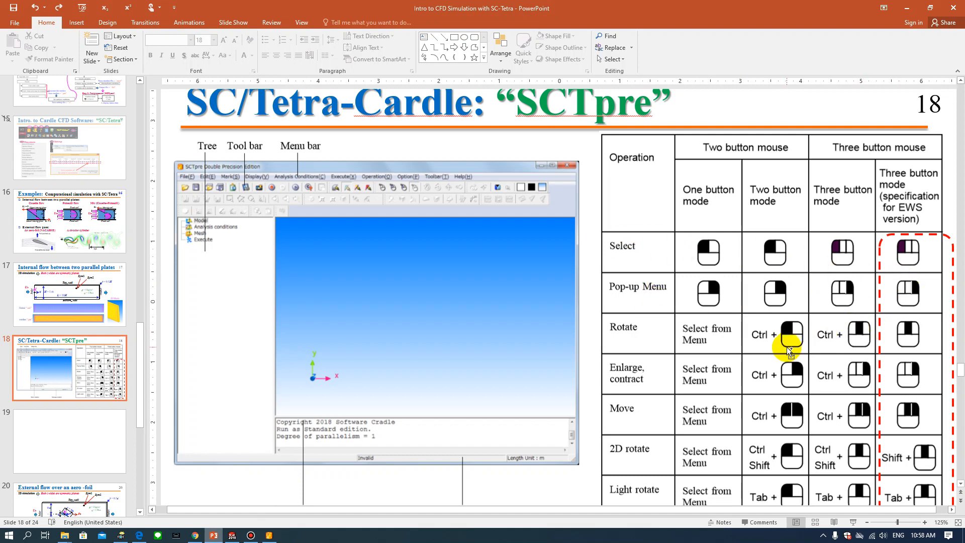
ctrl+scroll(787, 349, down, 1)
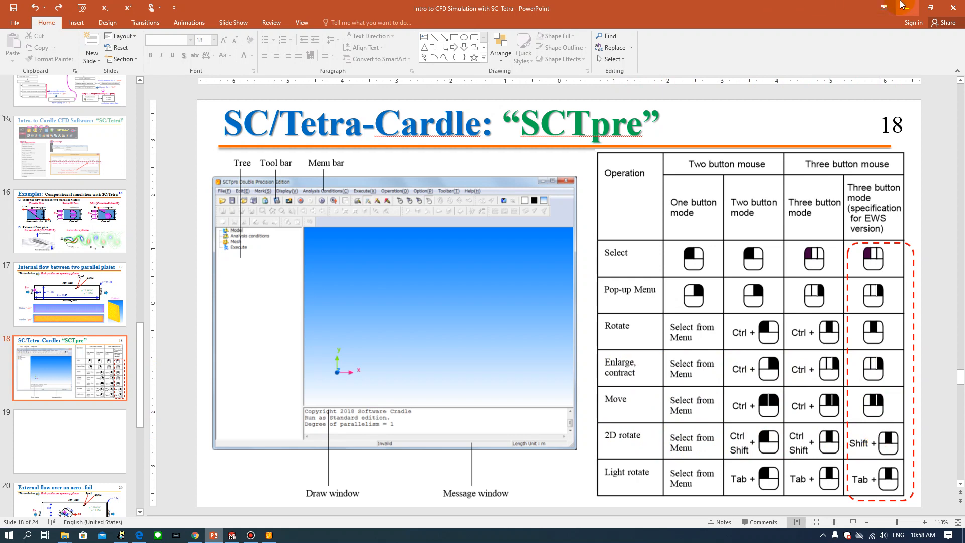
drag(803, 9, 1, 1)
drag(595, 8, 964, 75)
drag(480, 261, 428, 521)
click(475, 526)
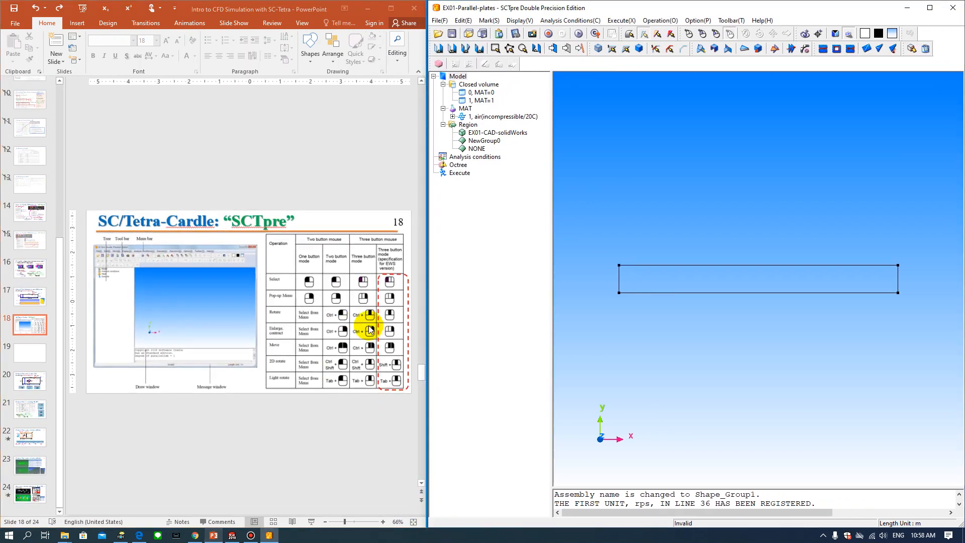
Step: Enlarge slide 18 to 100% and examine the mouse operation table, including the three button mode (EWS) column
ctrl+scroll(369, 329, up, 3)
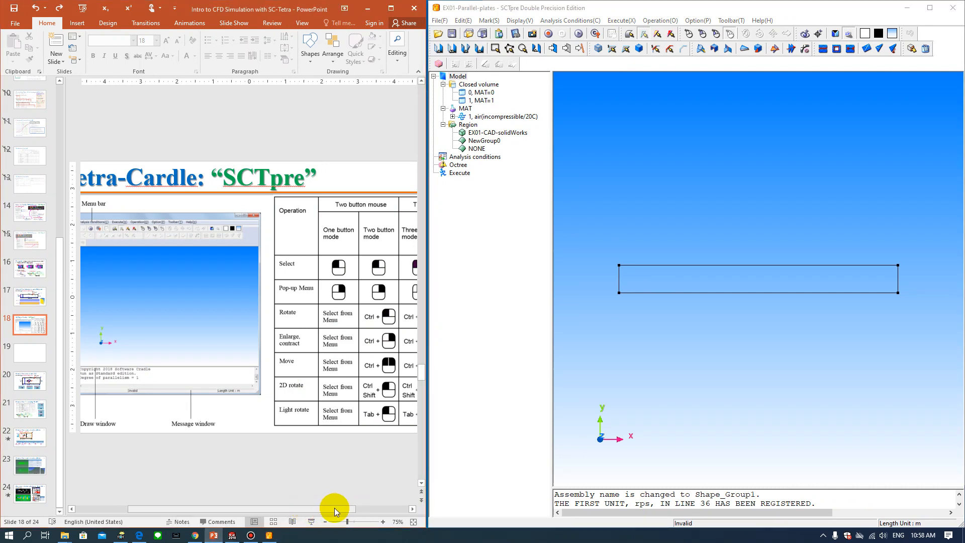
ctrl+scroll(352, 394, up, 5)
drag(293, 509, 376, 511)
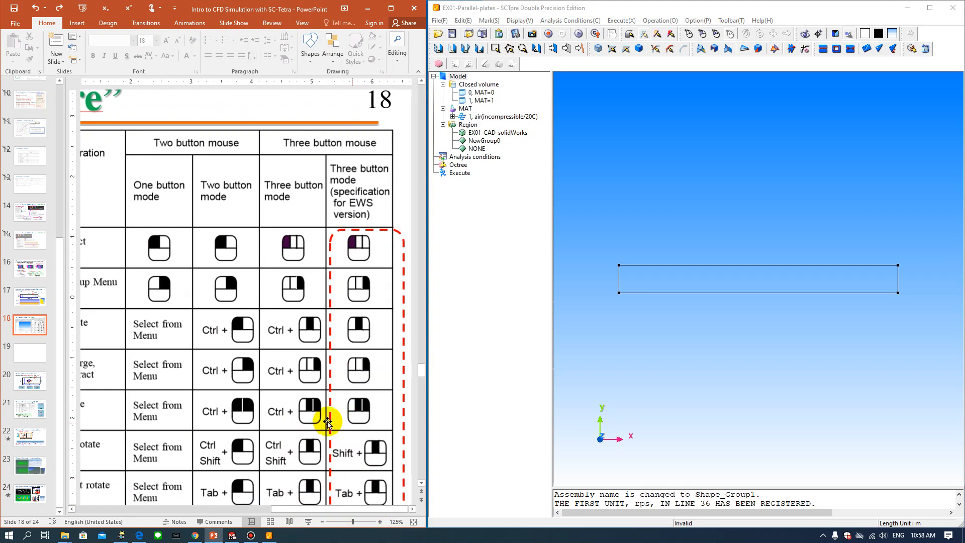
ctrl+scroll(312, 420, down, 3)
drag(300, 510, 373, 511)
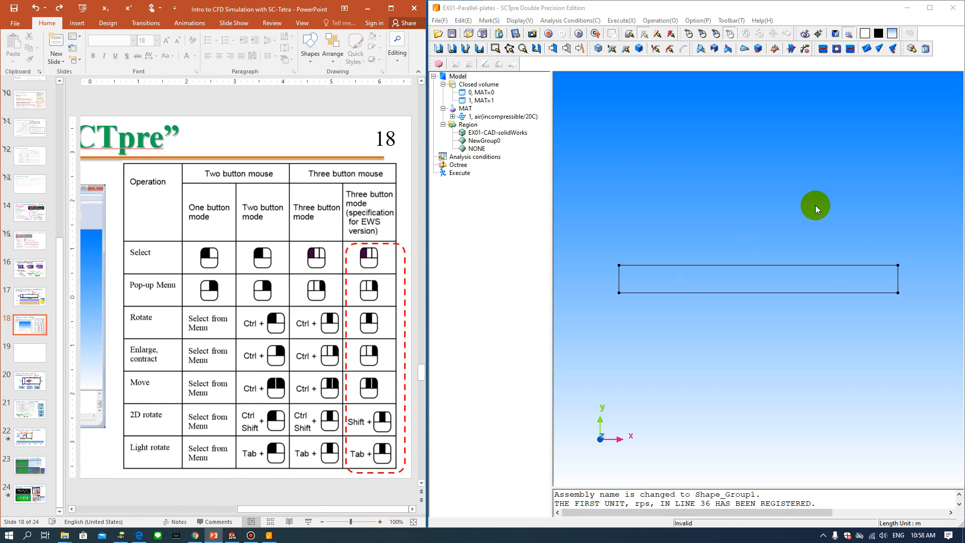
Step: Try the Select and Pop-up Menu mouse operations in SCTpre's draw window, and dismiss the pop-up menu
click(687, 293)
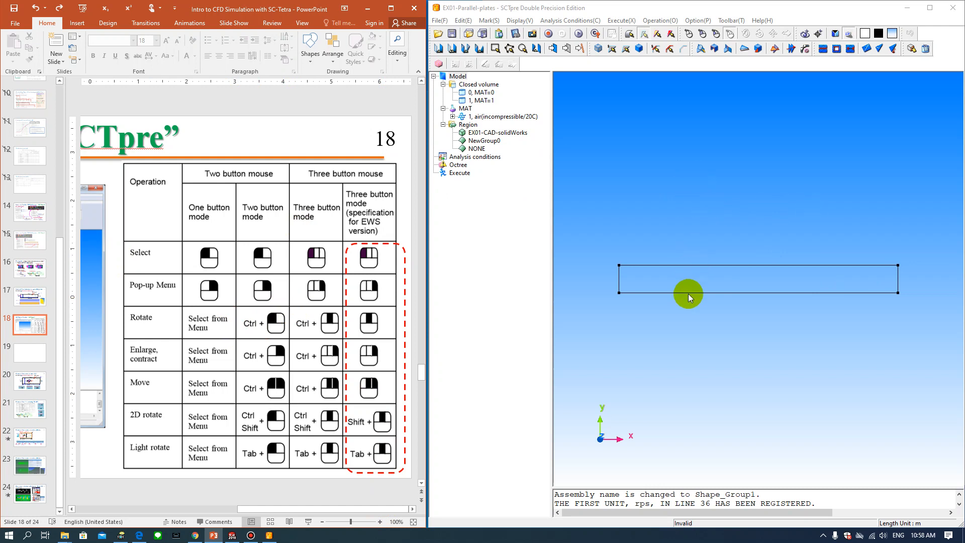
right_click(722, 153)
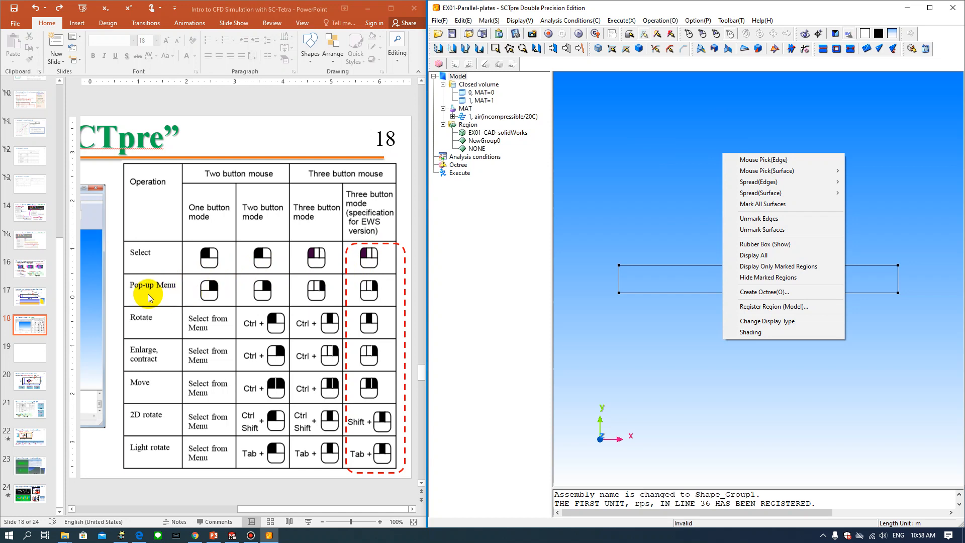
right_click(657, 134)
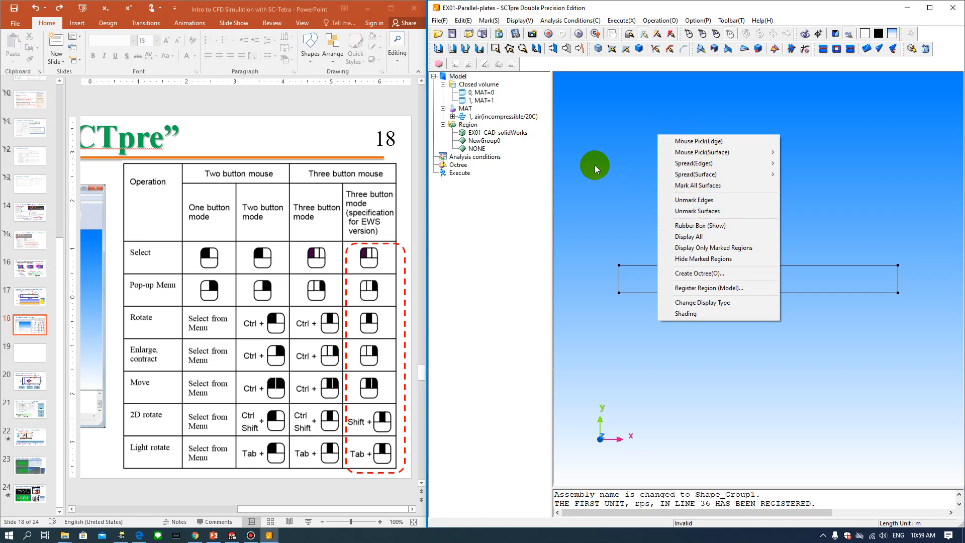
click(595, 165)
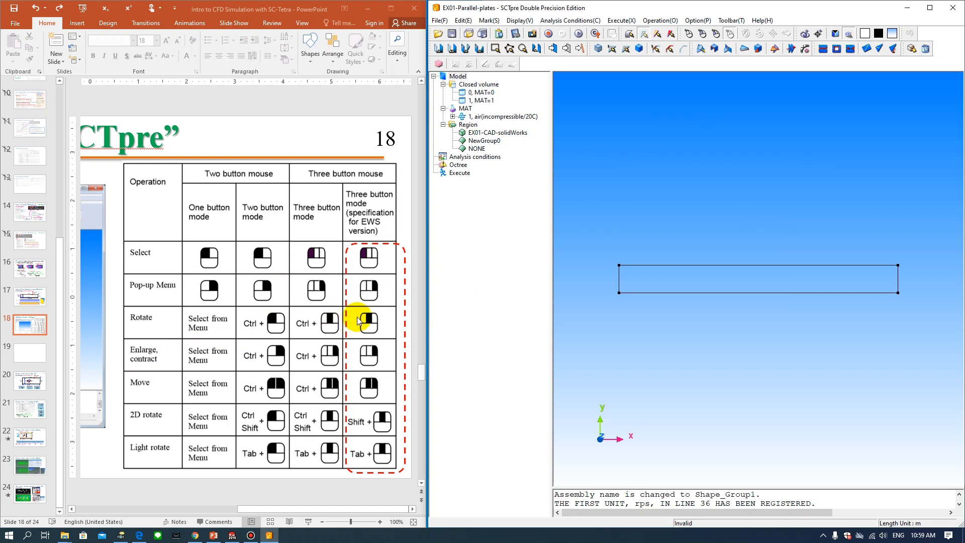
Step: Try the Rotate, Enlarge/contract and Move mouse operations on the parallel-plates model
middle_drag(713, 196, 721, 249)
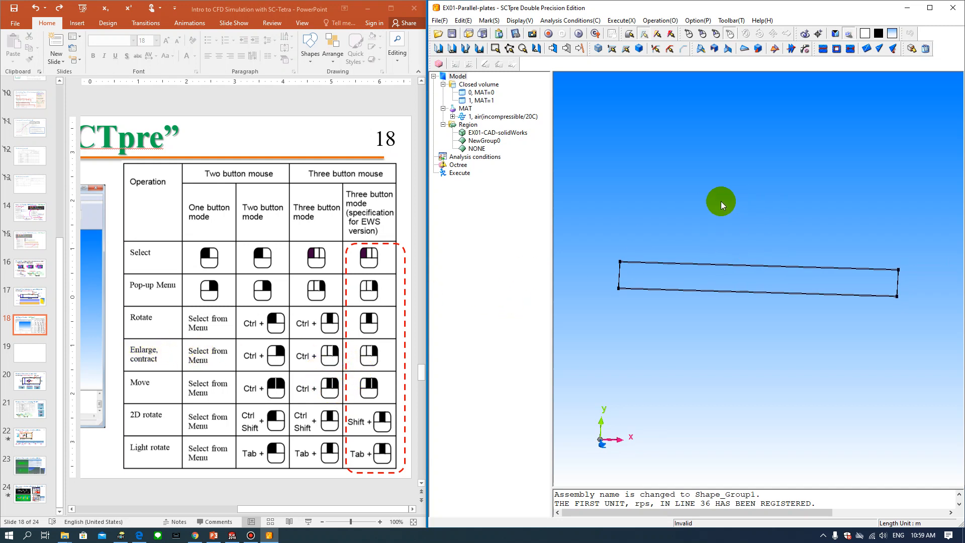
middle_drag(717, 200, 744, 245)
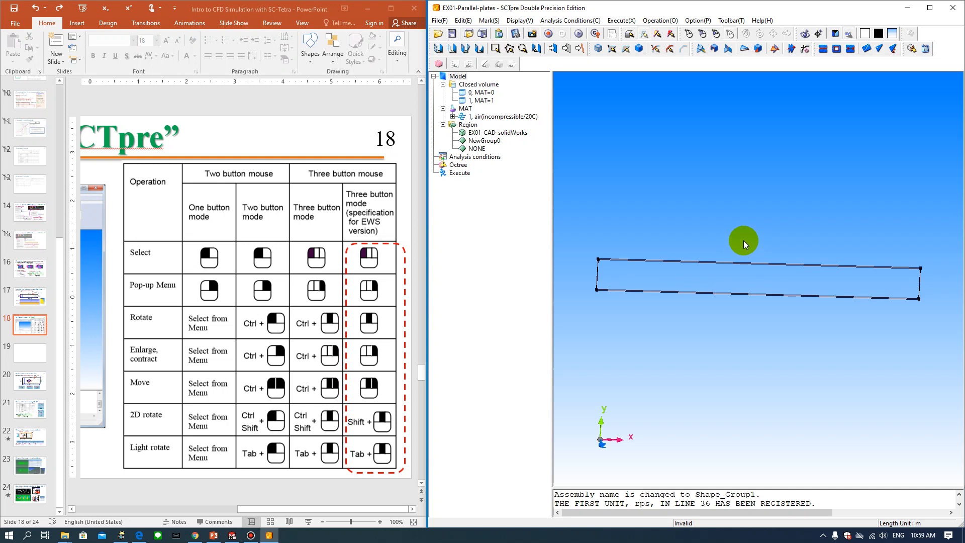
middle_drag(743, 241, 733, 193)
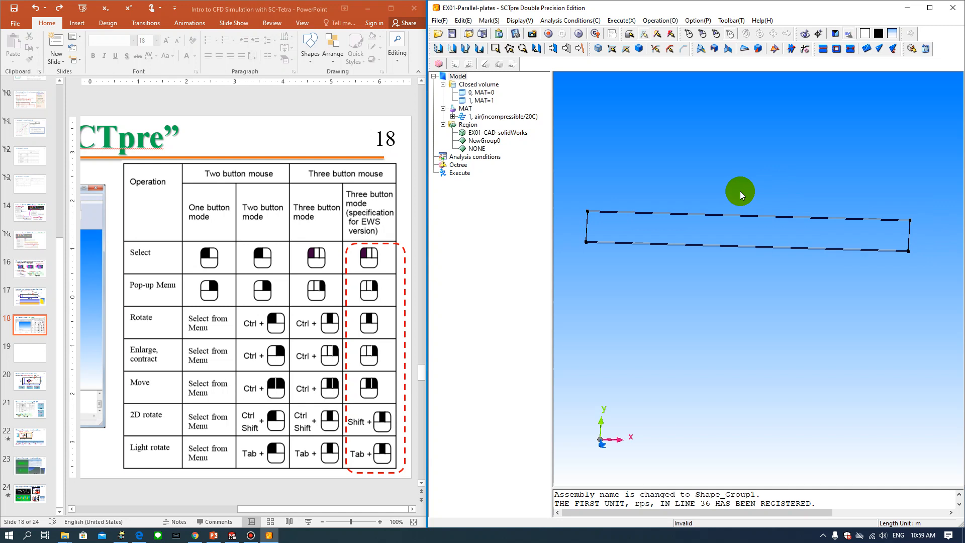
middle_drag(740, 191, 740, 191)
middle_drag(743, 282, 777, 382)
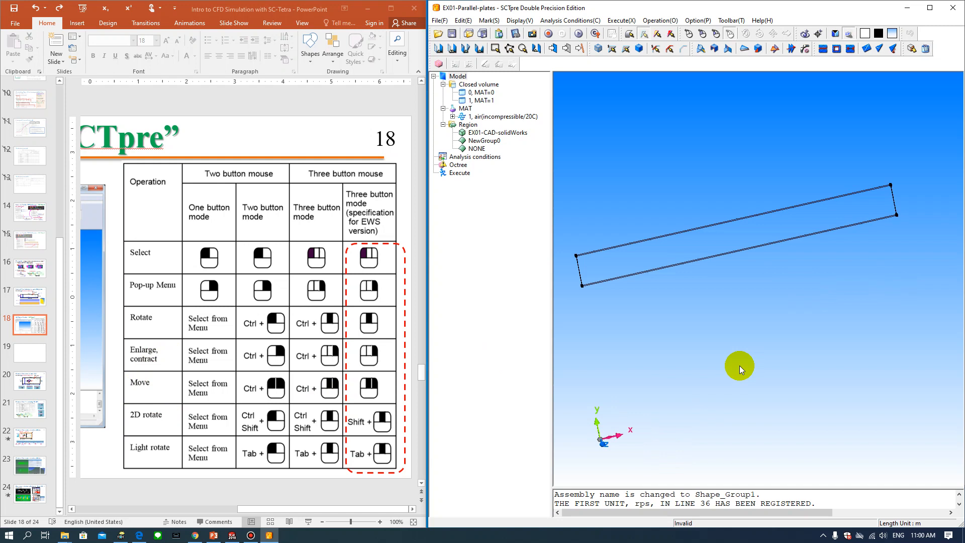
Step: View the model along the x, y and z axes in turn, ending with the z-axis view
key(x)
right_drag(826, 301, 879, 328)
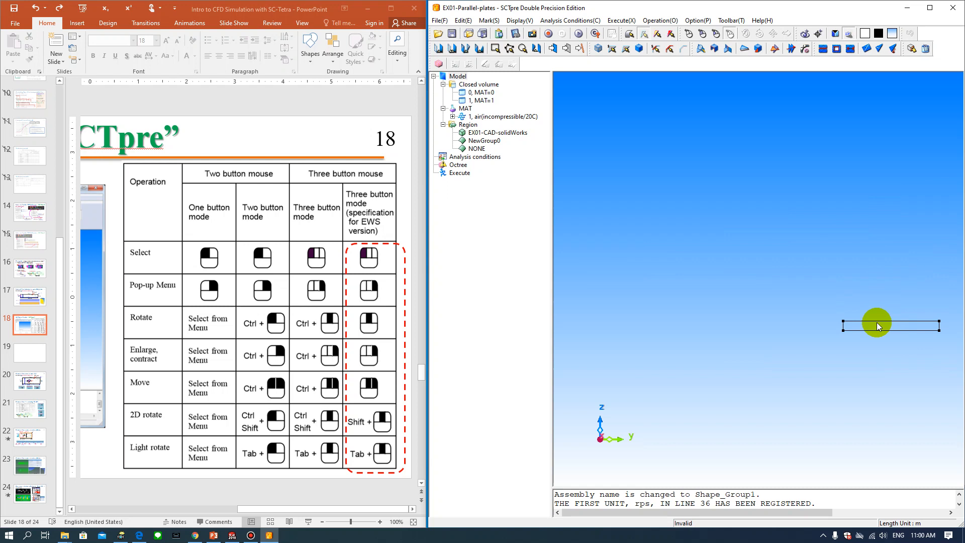
key(y)
right_drag(877, 321, 745, 262)
key(z)
right_drag(827, 273, 717, 243)
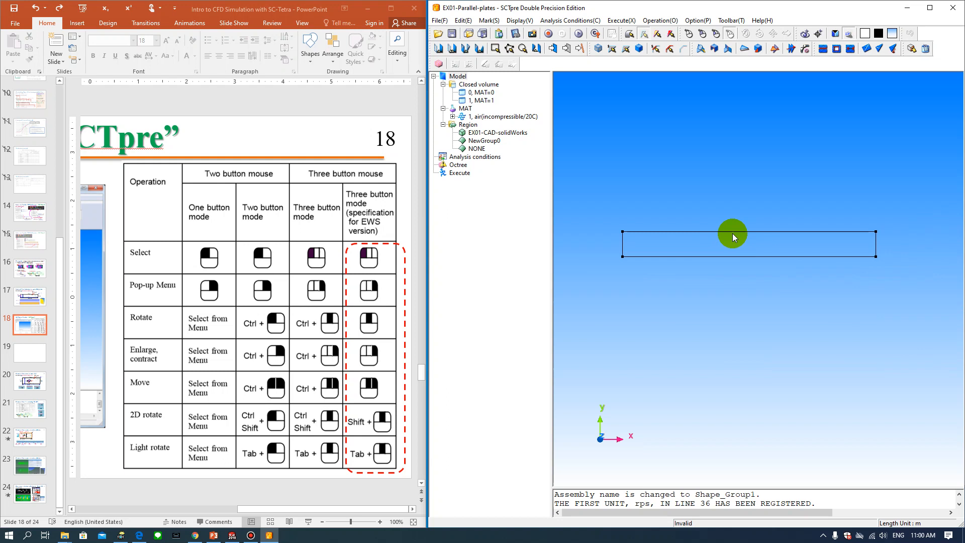
key(x)
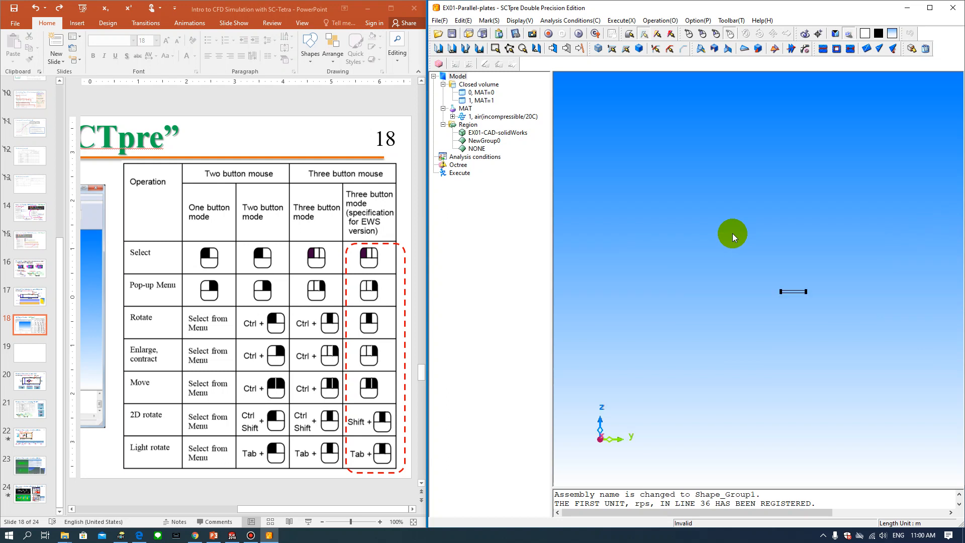
key(y)
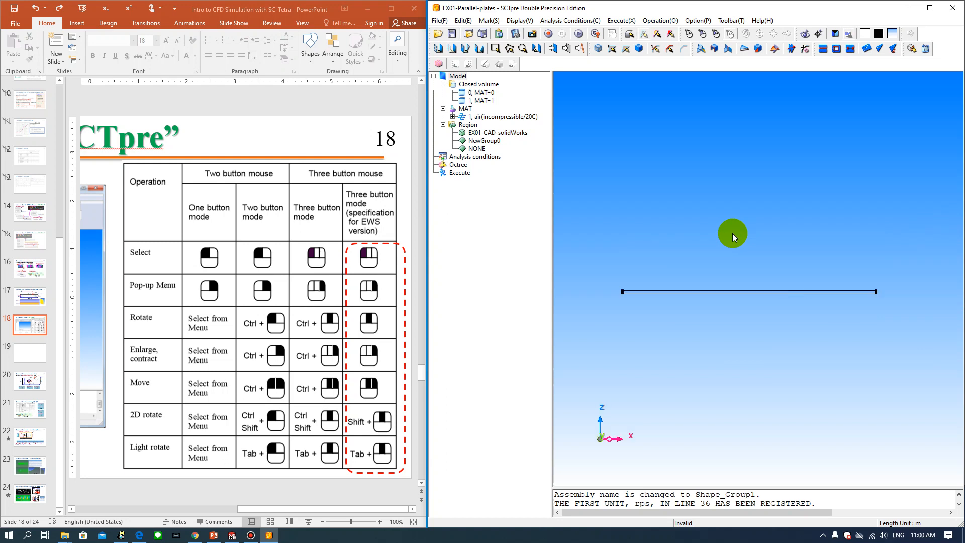
key(z)
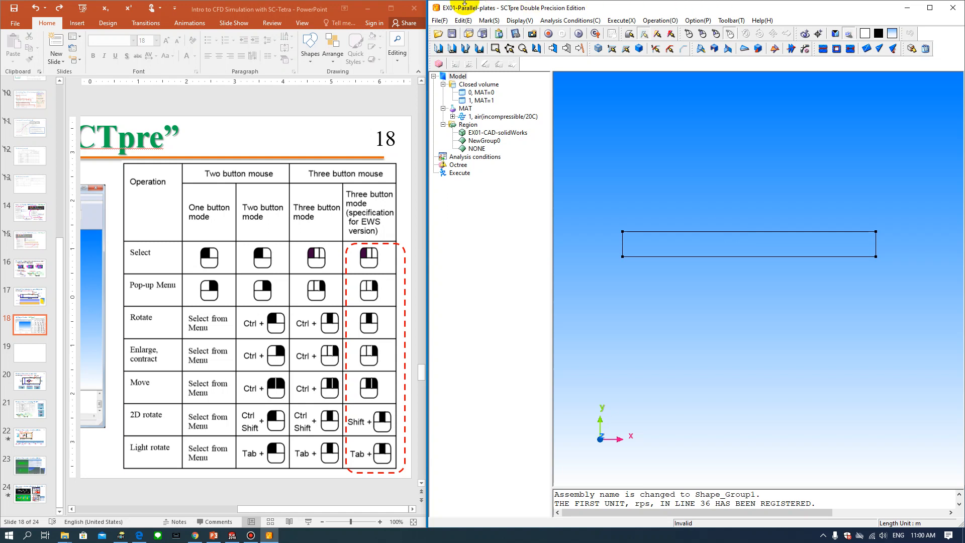
Step: Restore SCTpre to full screen, and view slide 17, "Internal flow between two parallel plates", in a maximized PowerPoint window
click(368, 14)
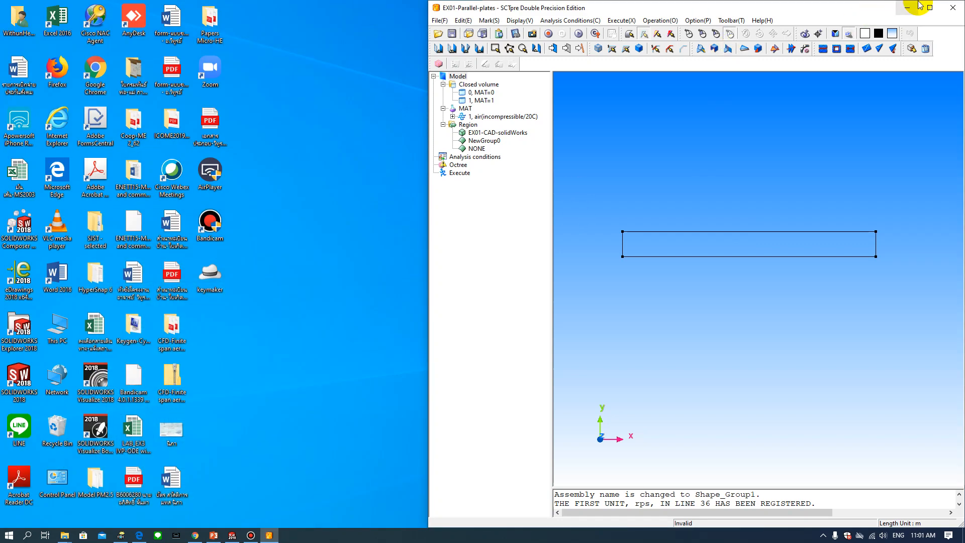
click(930, 8)
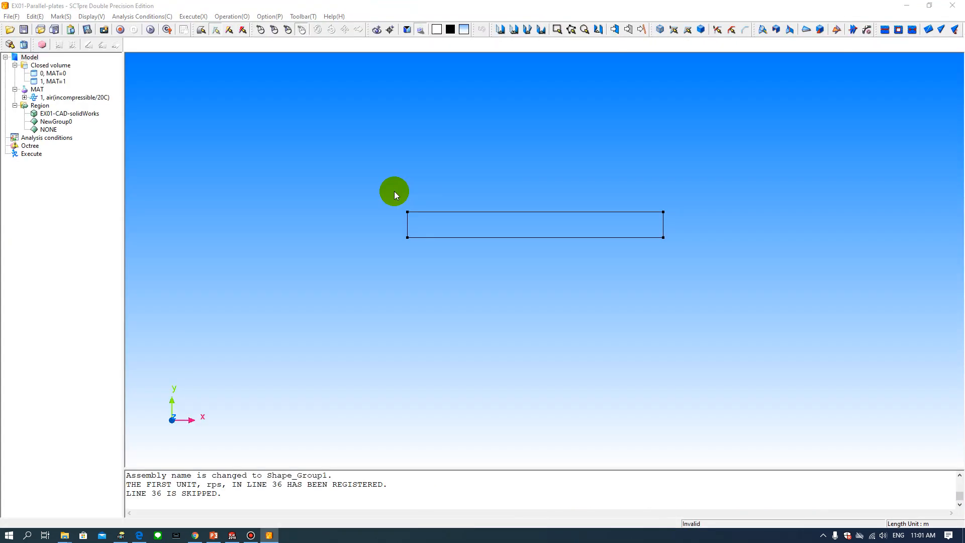
click(213, 535)
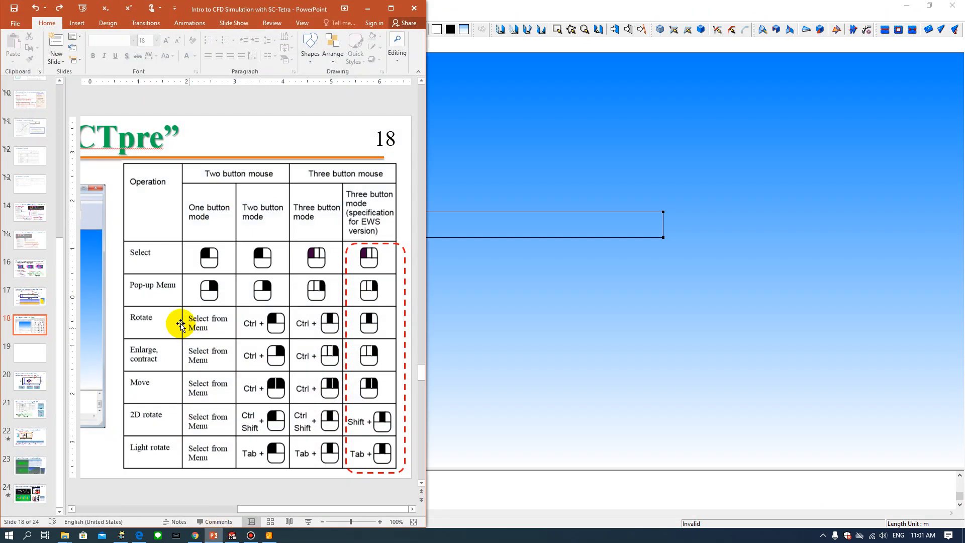
click(34, 297)
click(390, 8)
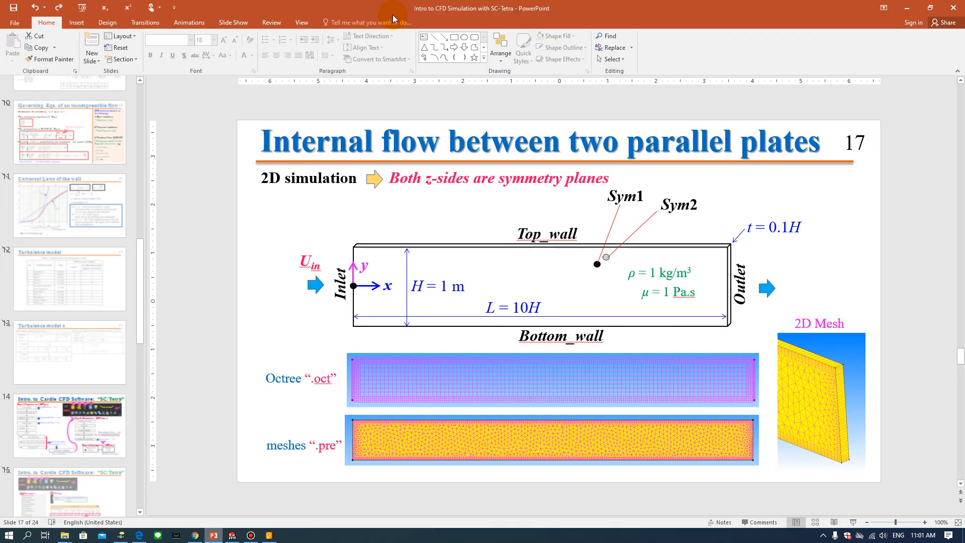
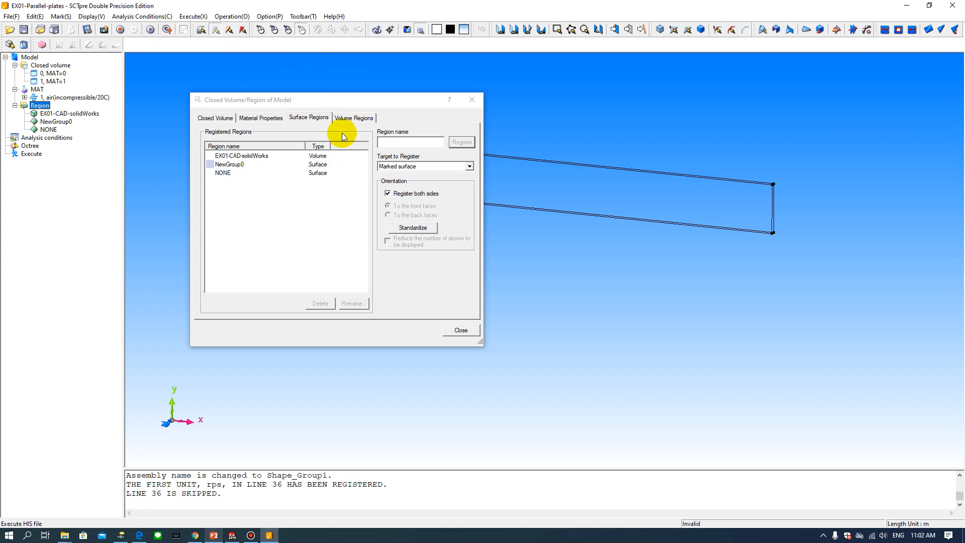
Step: Examine the EX01-CAD-solidWorks region and closed volumes 0 and 1 highlighted on the parallel-plates model
drag(338, 99, 388, 239)
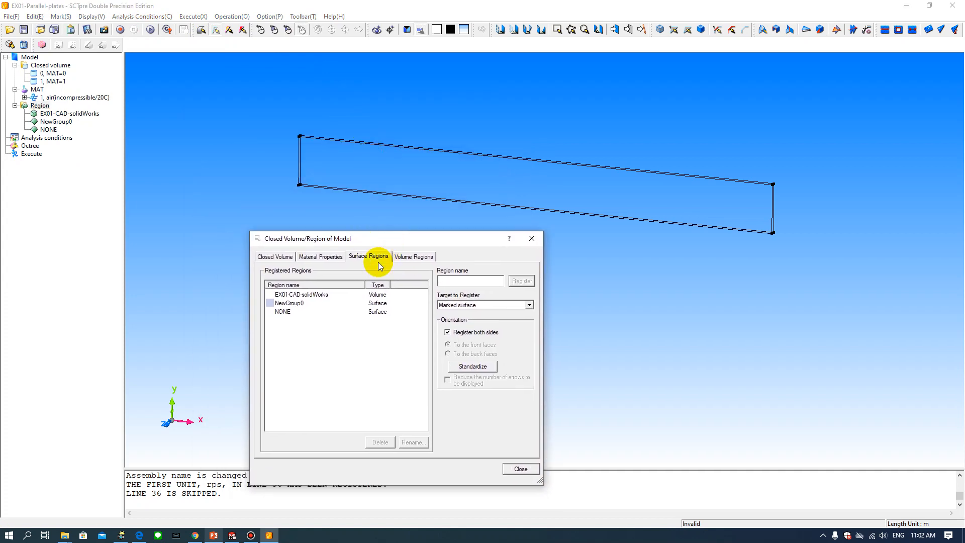
click(308, 295)
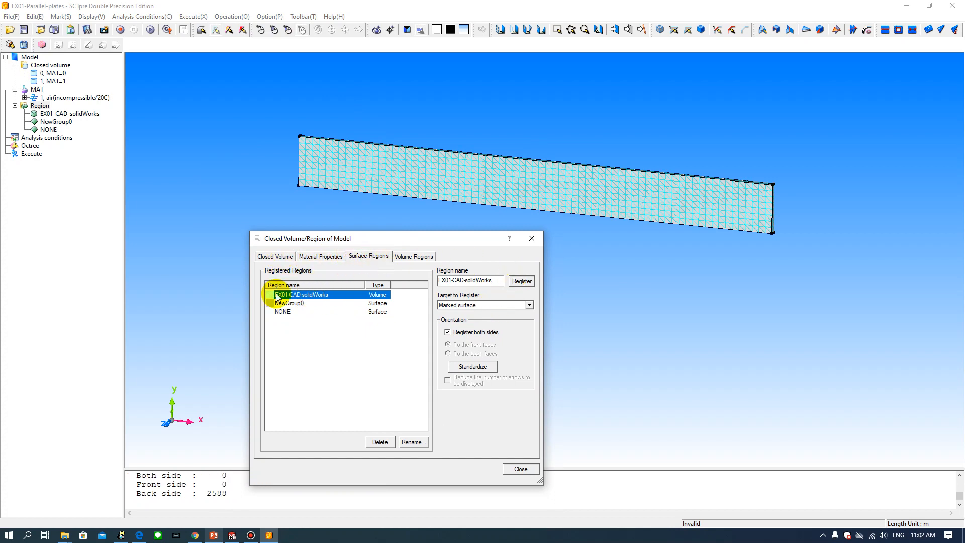
click(277, 257)
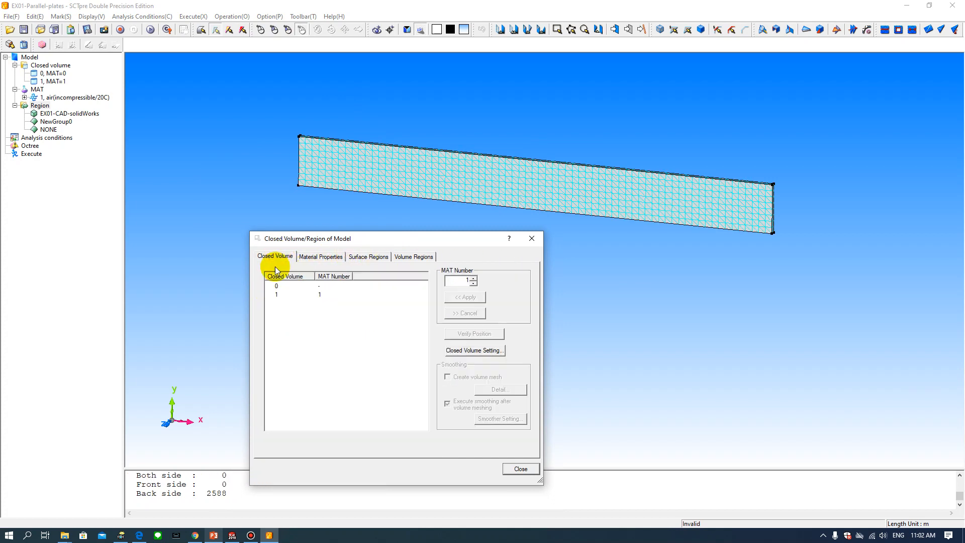
click(276, 286)
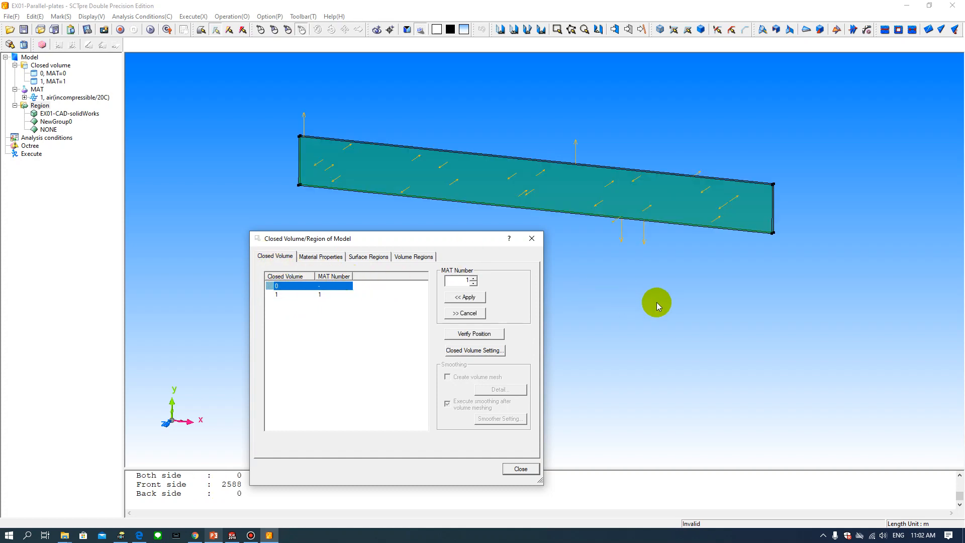
middle_drag(658, 303, 624, 324)
middle_drag(622, 211, 646, 237)
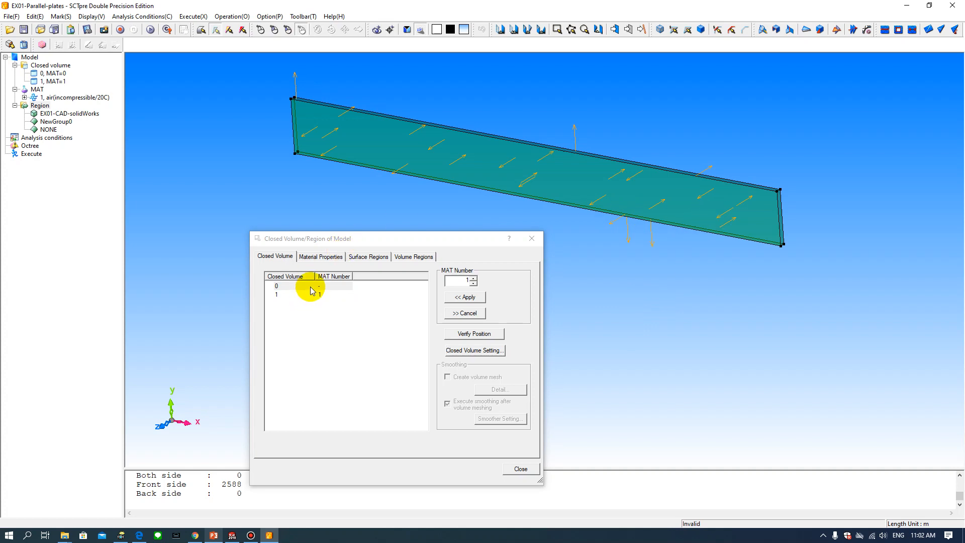
click(298, 295)
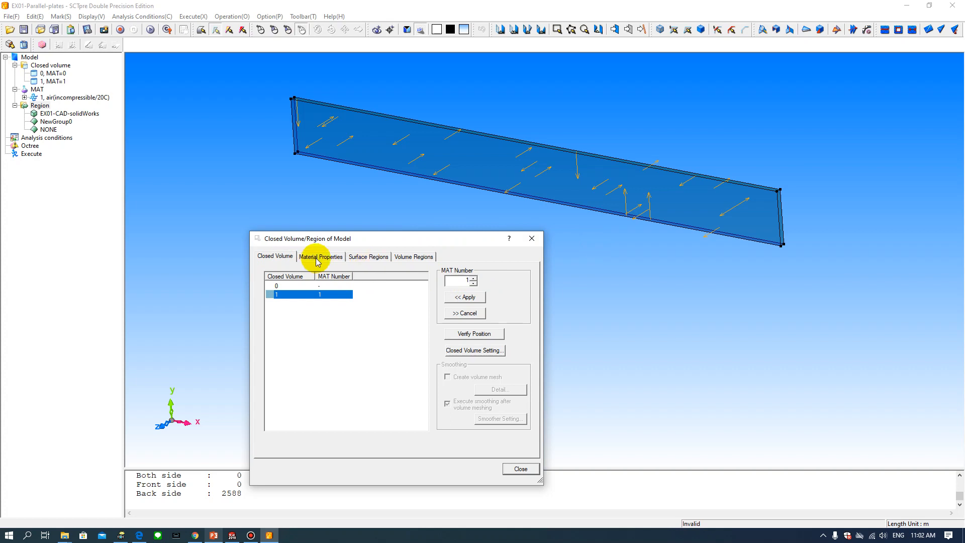
Step: Rename the registered volume region EX01-CAD-solidWorks to FluidDomain
click(375, 260)
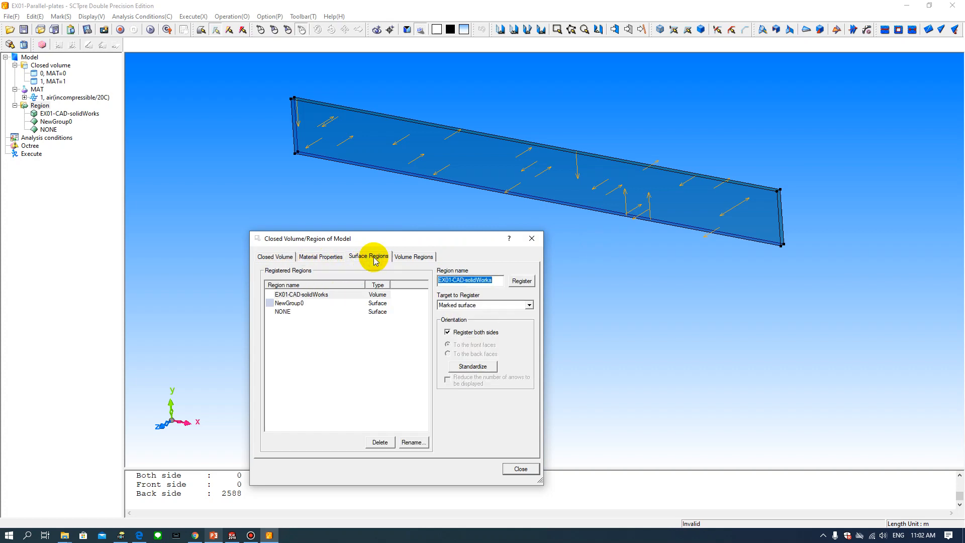
click(416, 259)
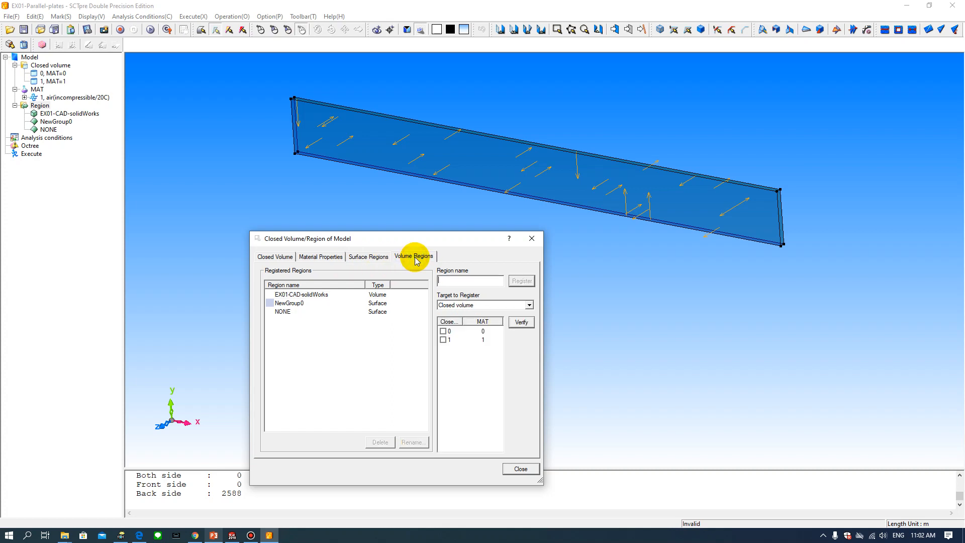
click(365, 257)
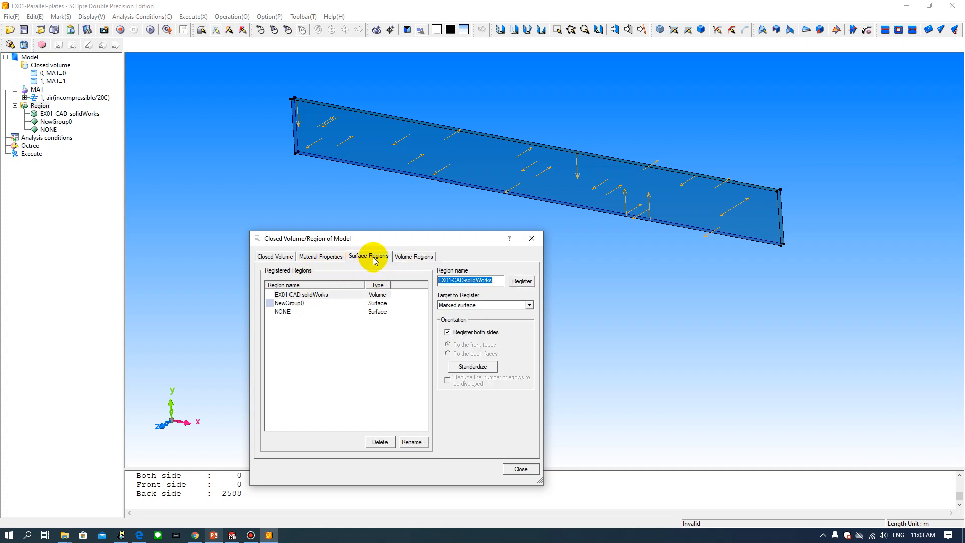
click(309, 295)
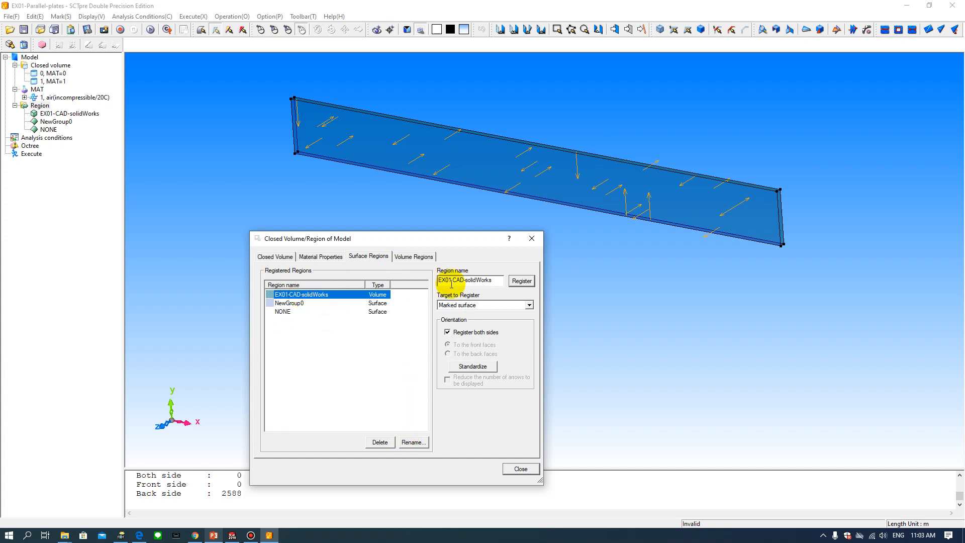
click(413, 442)
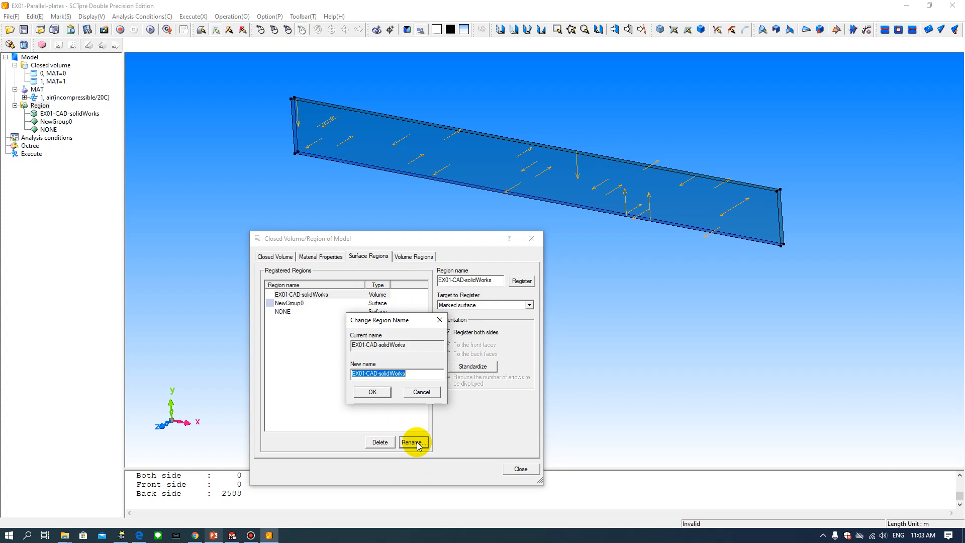
text(Fl)
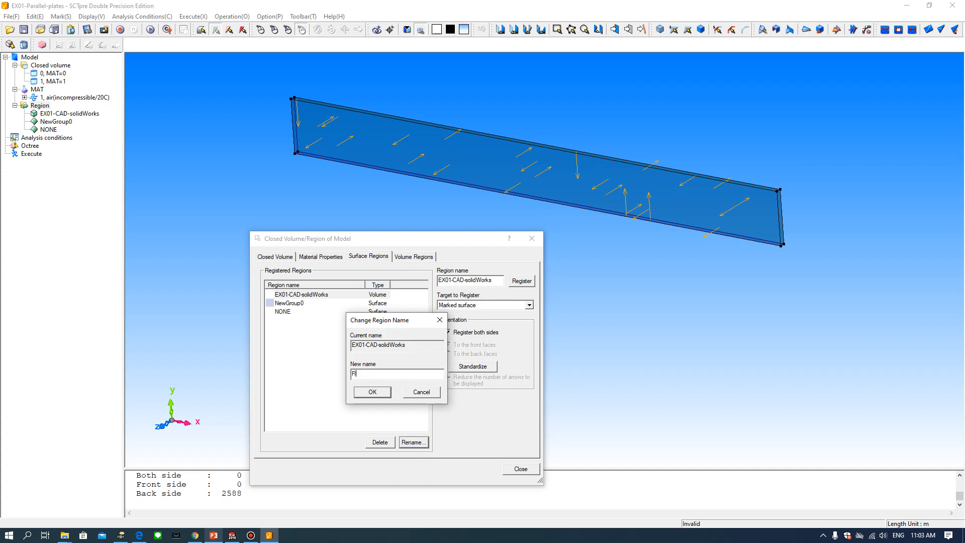
text(uidDomaiu)
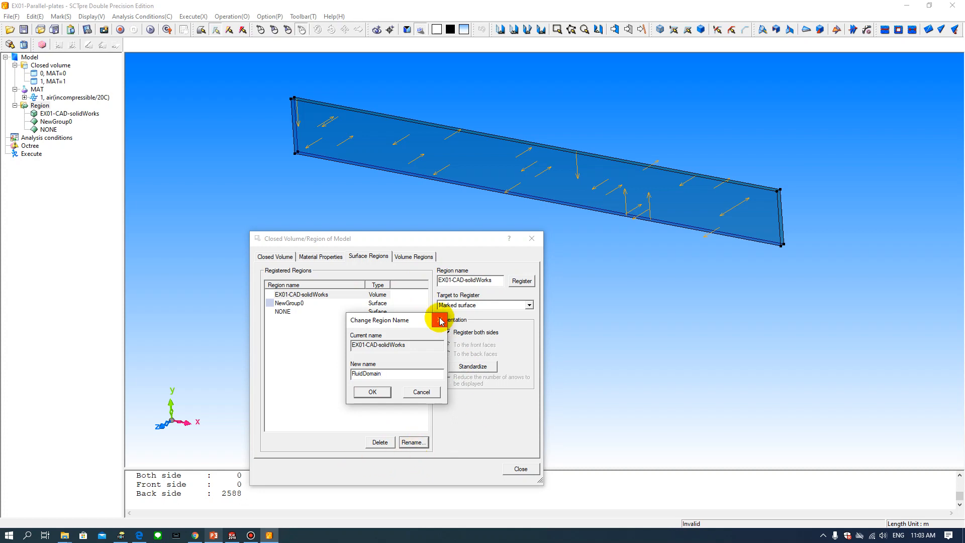
click(370, 394)
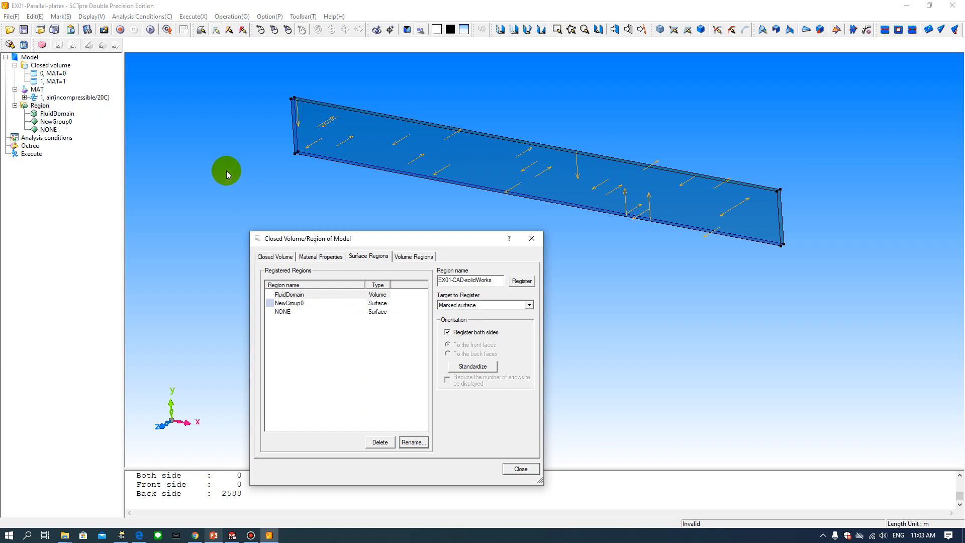
click(72, 115)
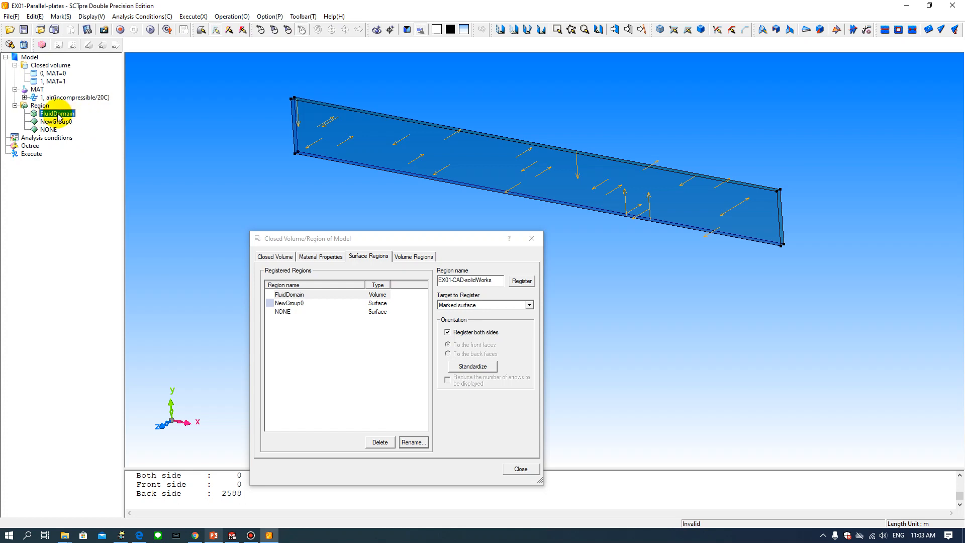
Step: Compare which faces the NewGroup0 and NONE surface regions cover on the model
click(293, 303)
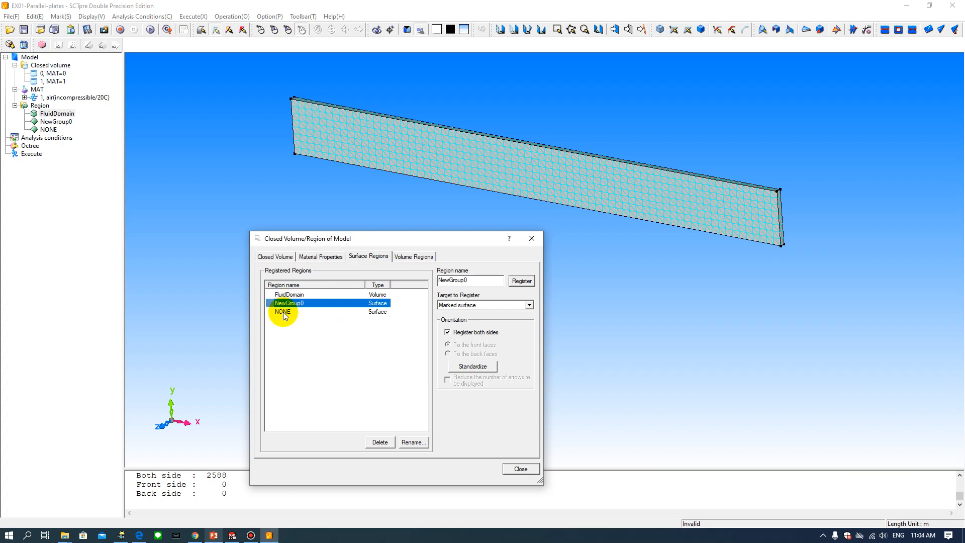
click(283, 312)
click(285, 305)
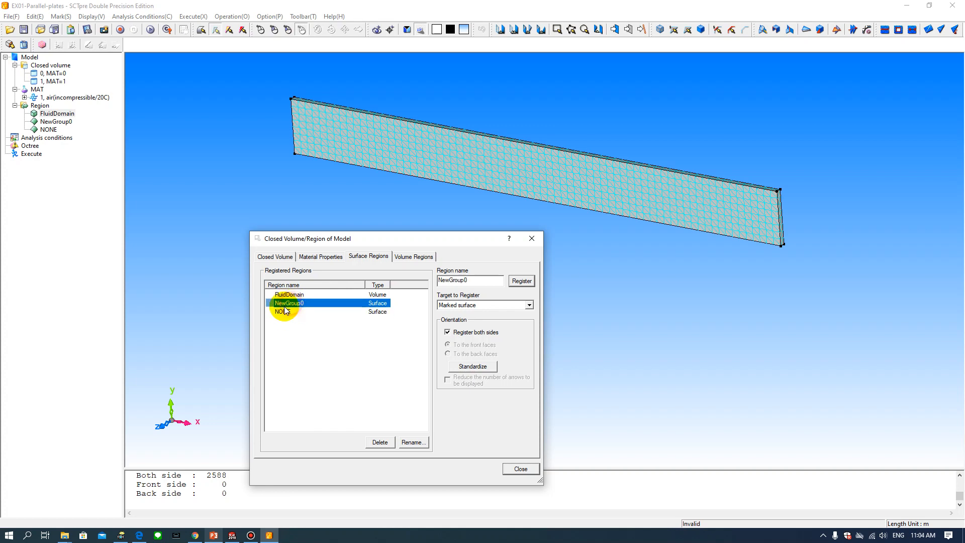
click(284, 312)
click(287, 303)
click(295, 312)
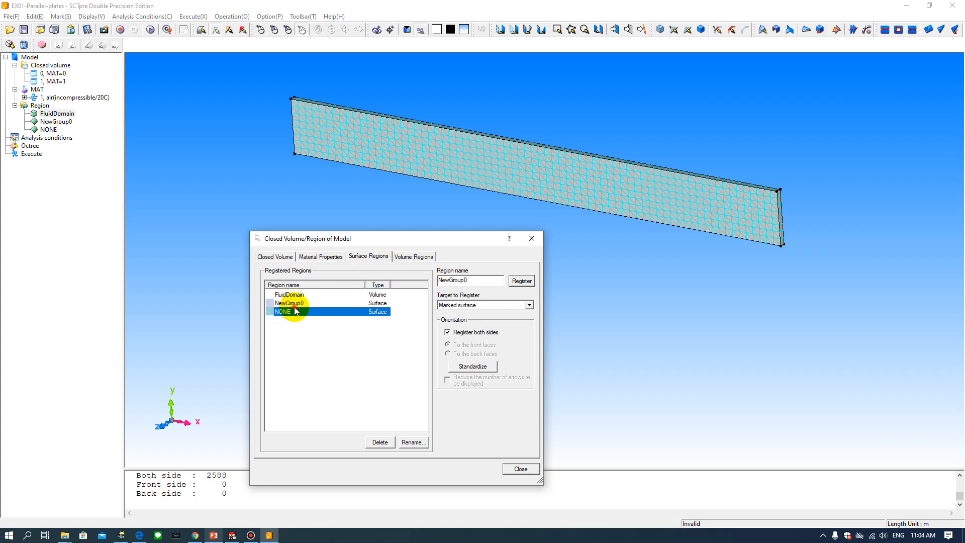
click(295, 304)
click(296, 311)
Step: Delete the NewGroup0 and NONE surface regions together from the registered regions
click(297, 304)
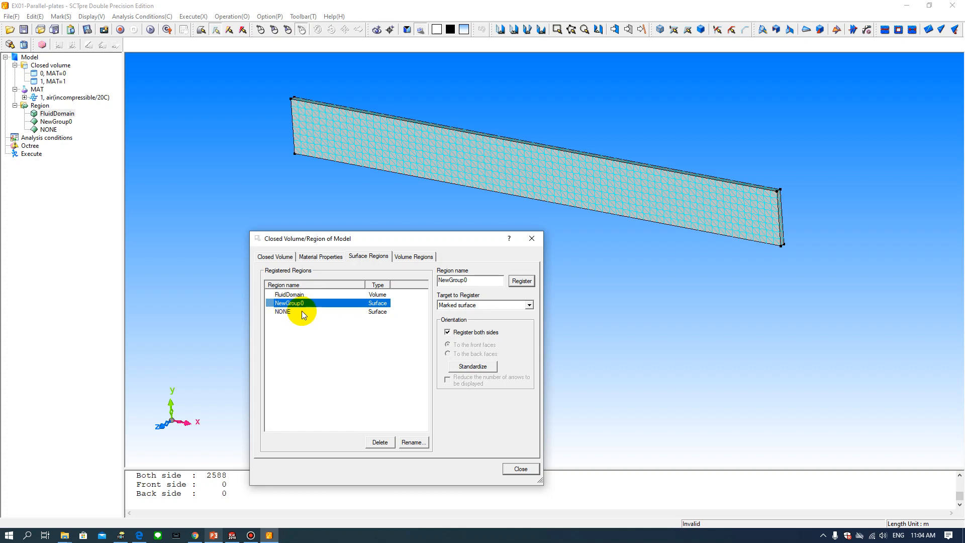
ctrl+click(283, 313)
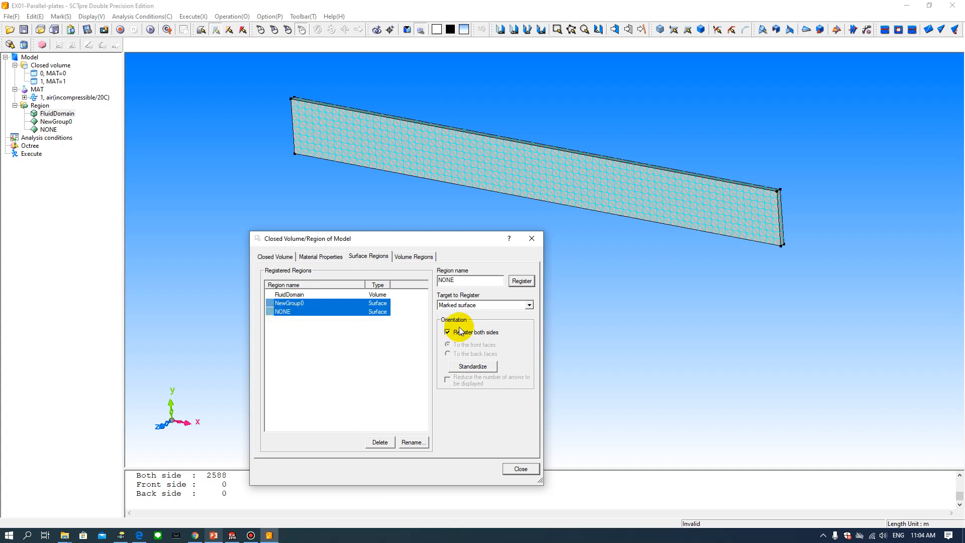
click(380, 442)
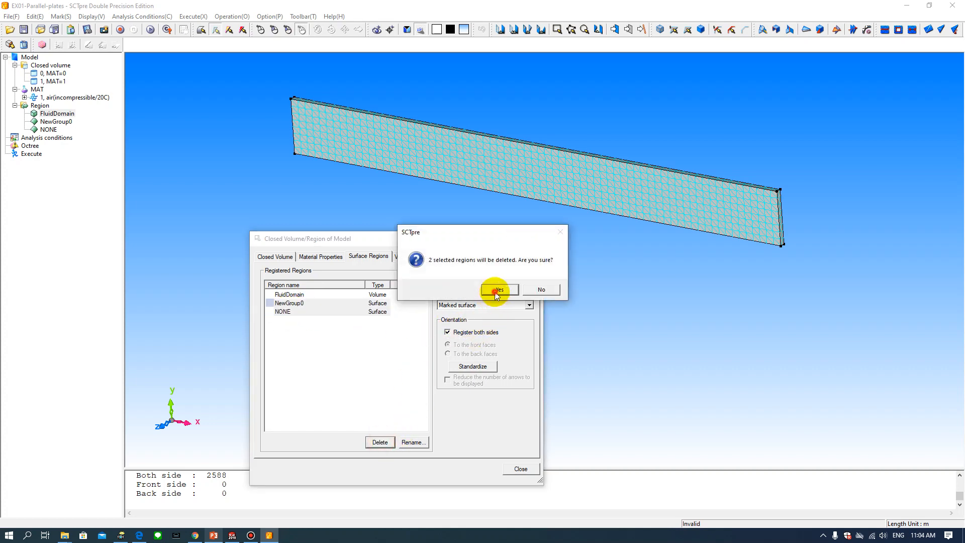
click(494, 292)
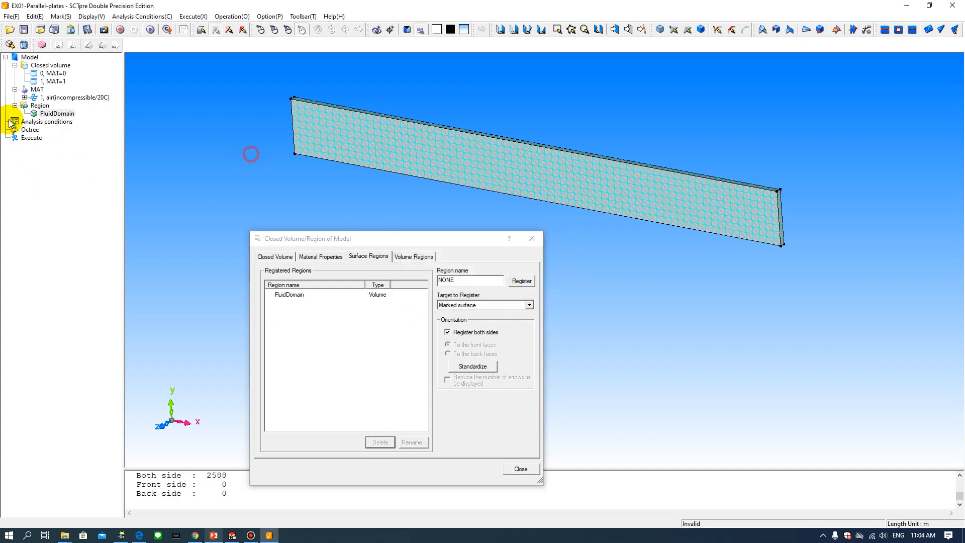
Step: Check the FluidDomain region in the model tree and among the registered regions, keeping its name
click(53, 114)
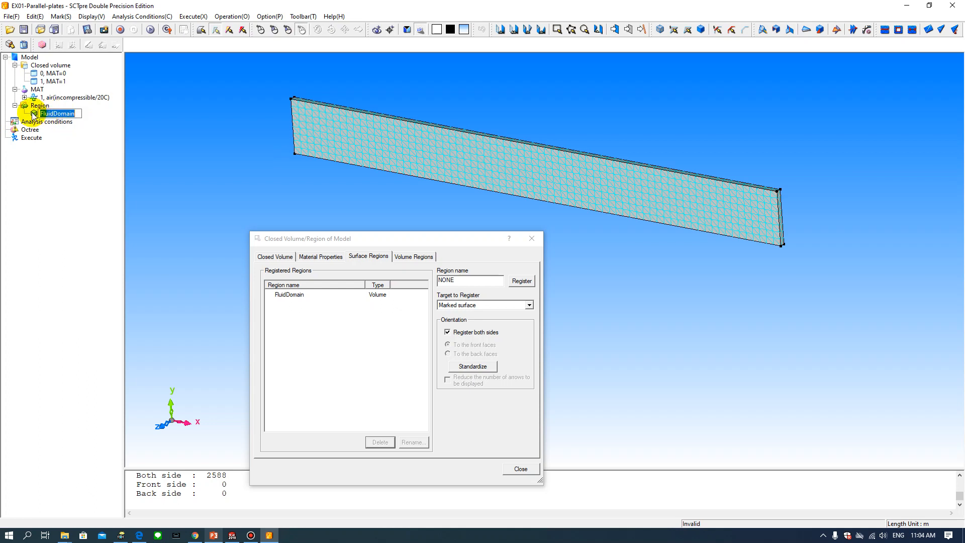
click(152, 154)
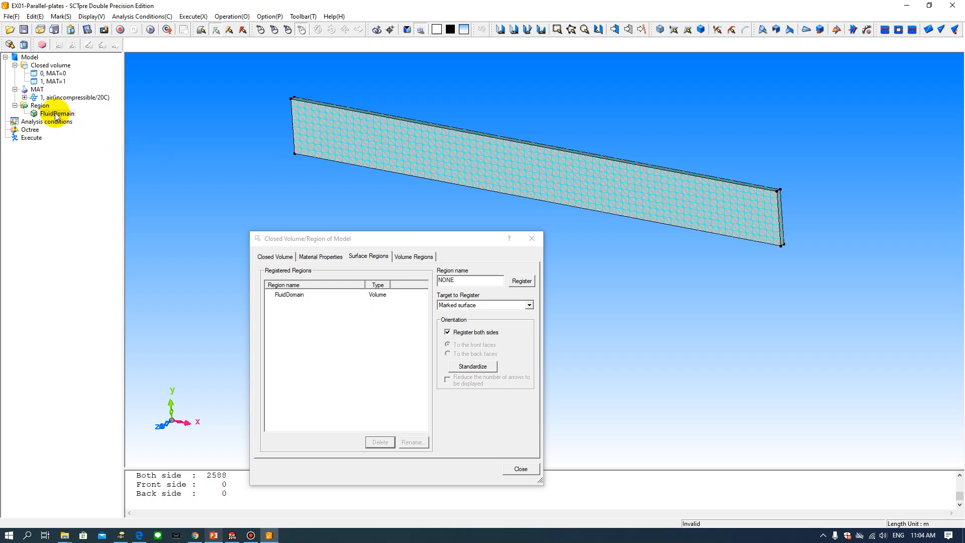
click(293, 300)
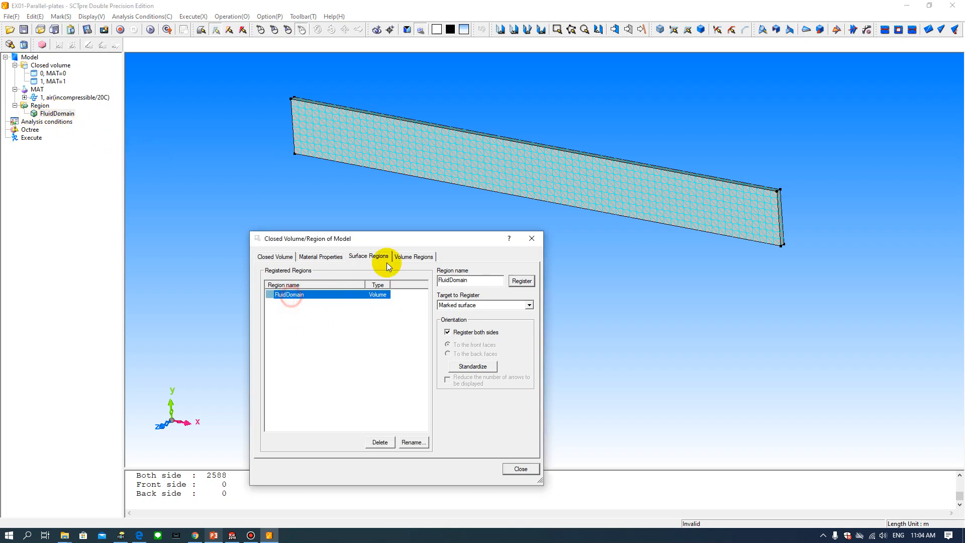
Step: Unmark all marked surfaces of the parallel-plates model
right_click(247, 193)
click(206, 175)
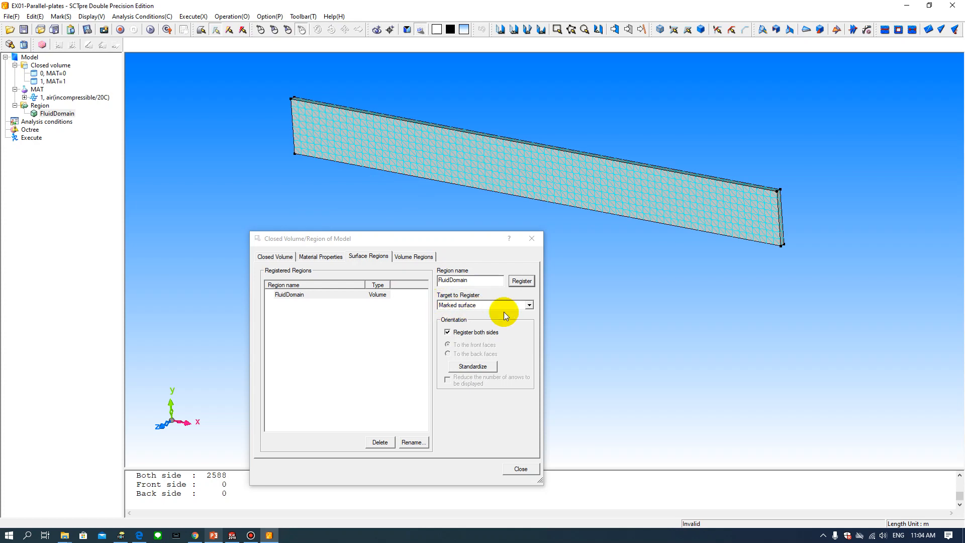
right_click(610, 94)
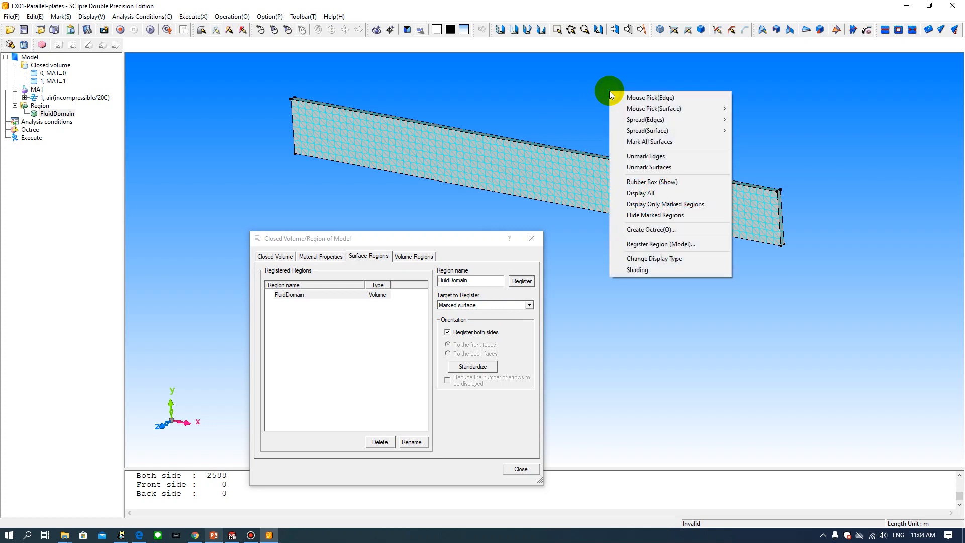
right_click(562, 92)
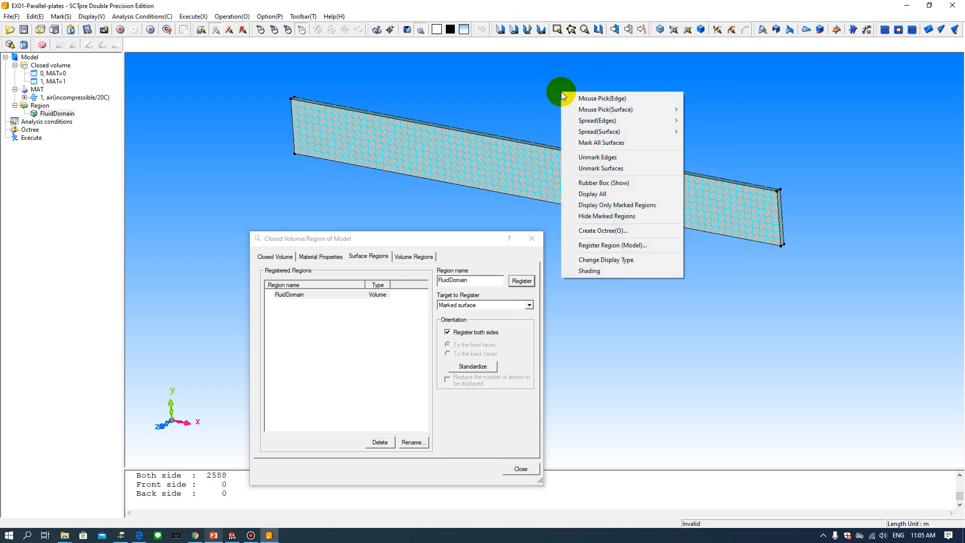
click(590, 170)
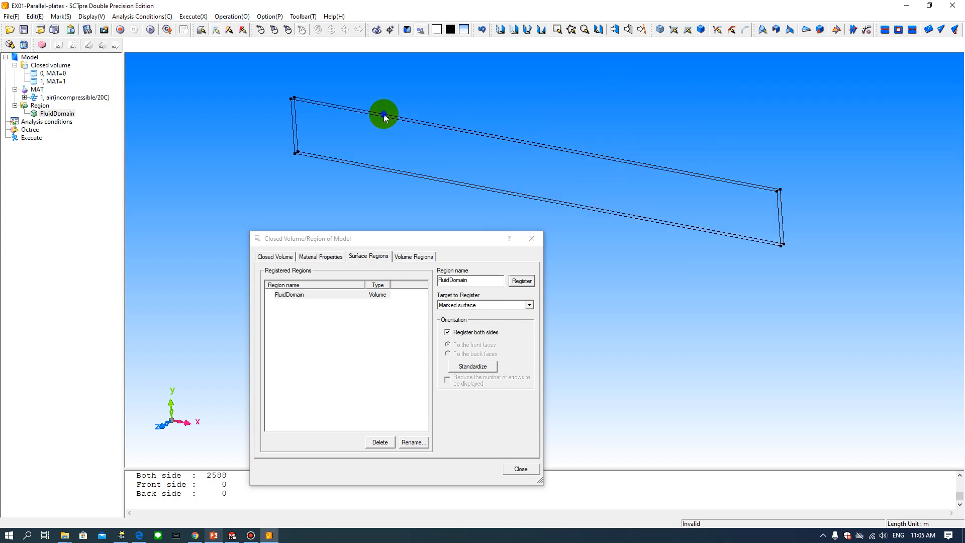
Step: Enter Inlet as the region name for a new surface region on marked surfaces
middle_drag(382, 117, 378, 125)
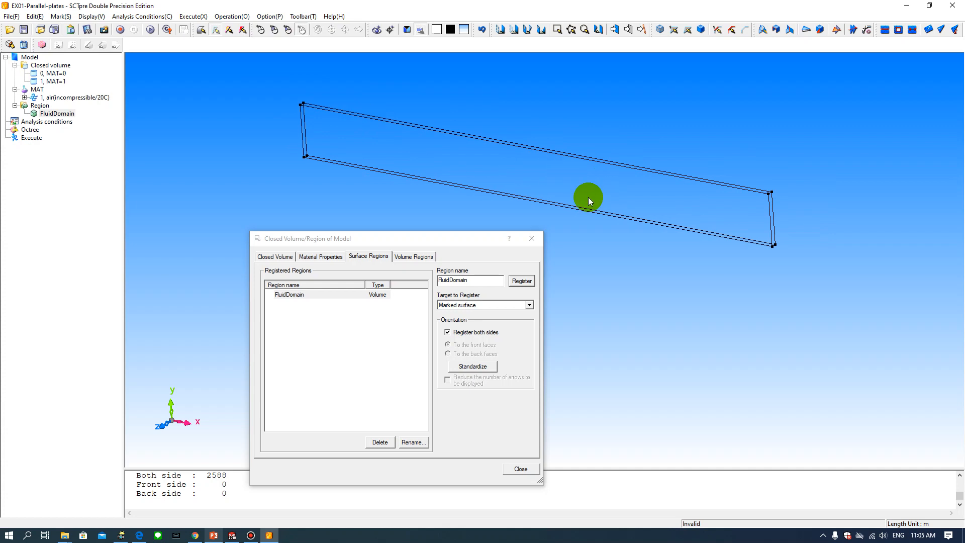
double_click(479, 281)
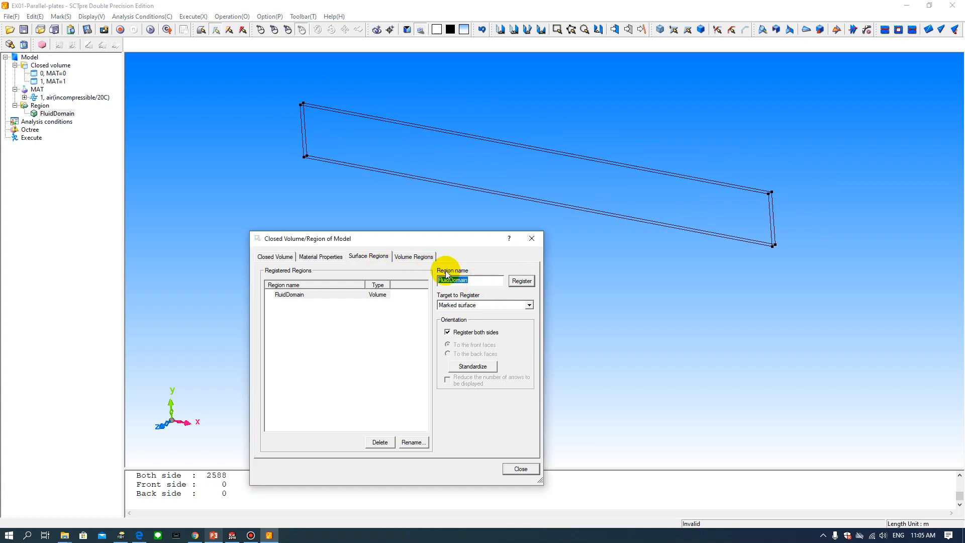
key(BackSpace)
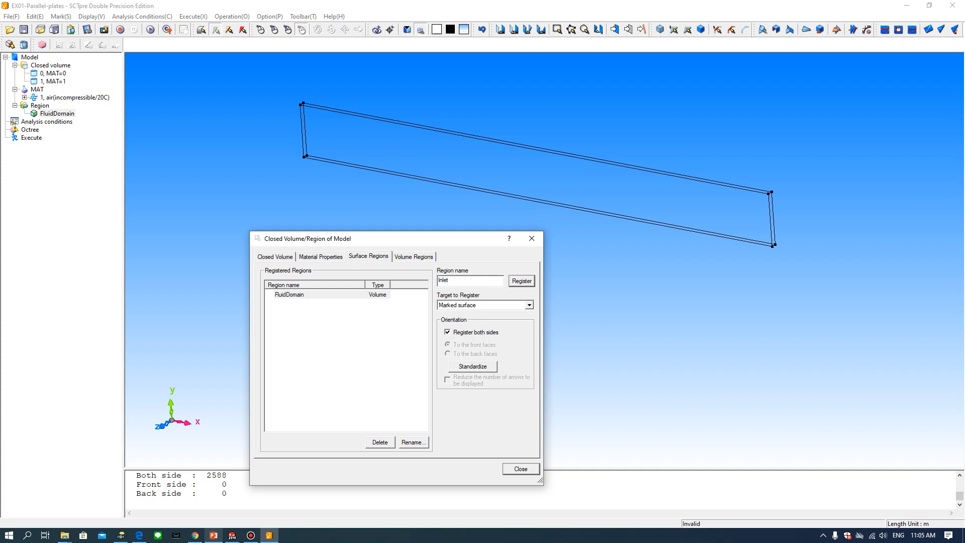
Step: Mark the narrow end face at the minimum-X end with Mouse Pick & Spread and register it as surface region Inlet
drag(324, 178, 367, 158)
click(383, 167)
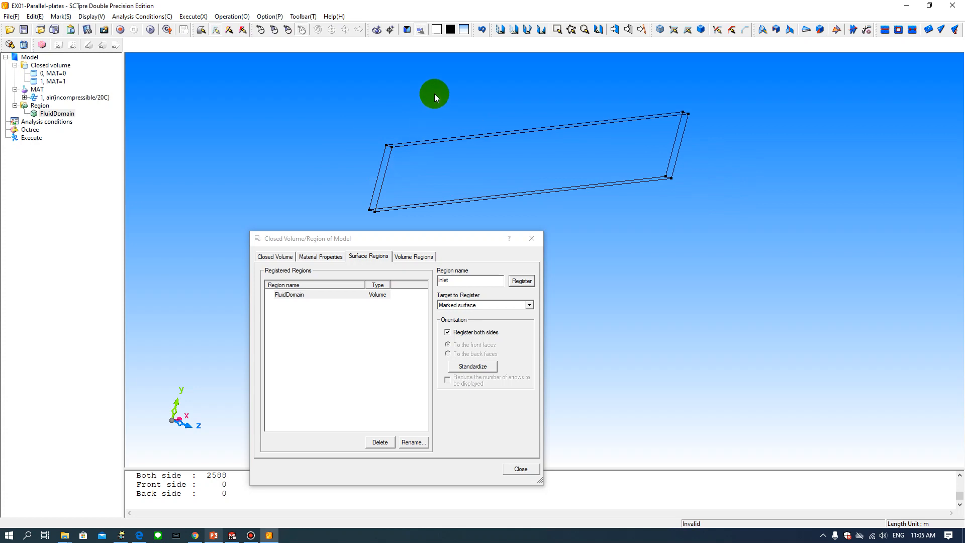
right_click(435, 93)
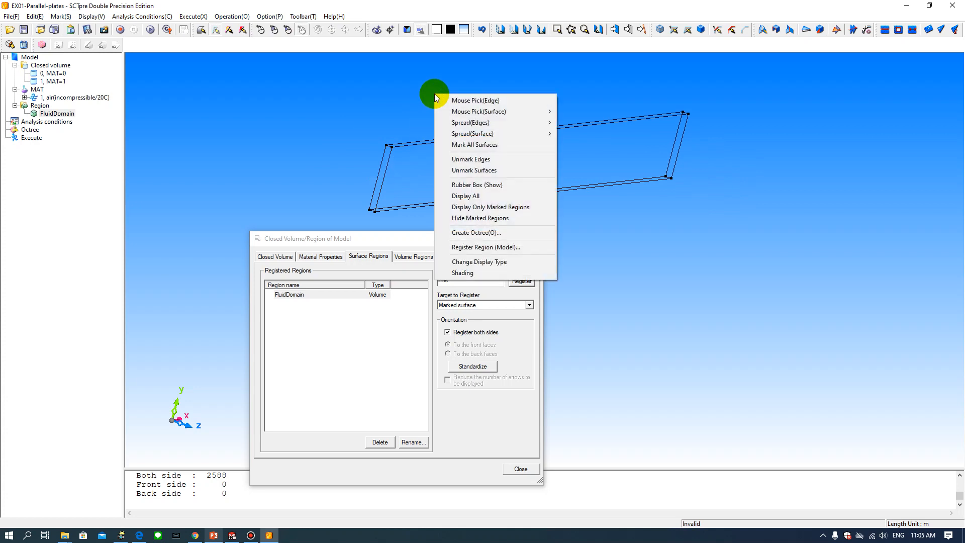
mouse_move(458, 114)
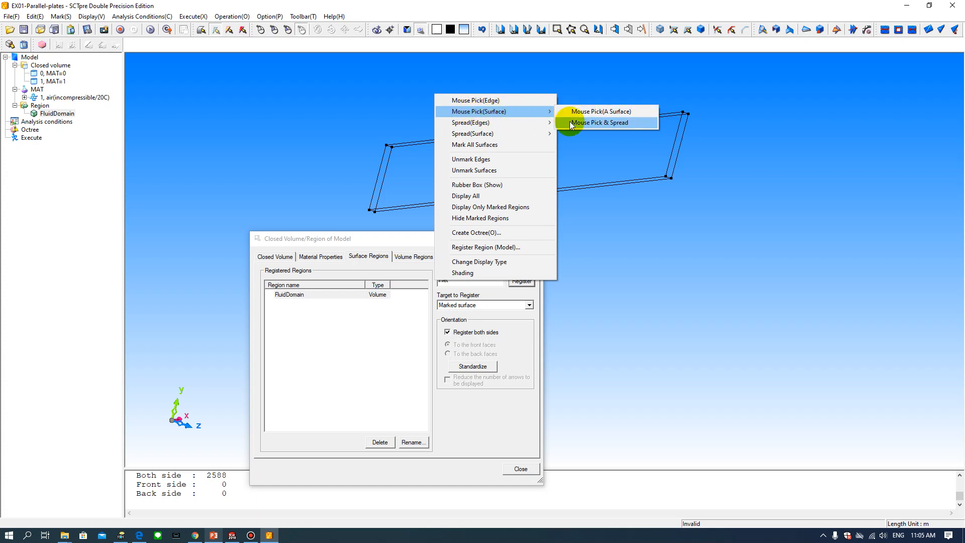
click(613, 125)
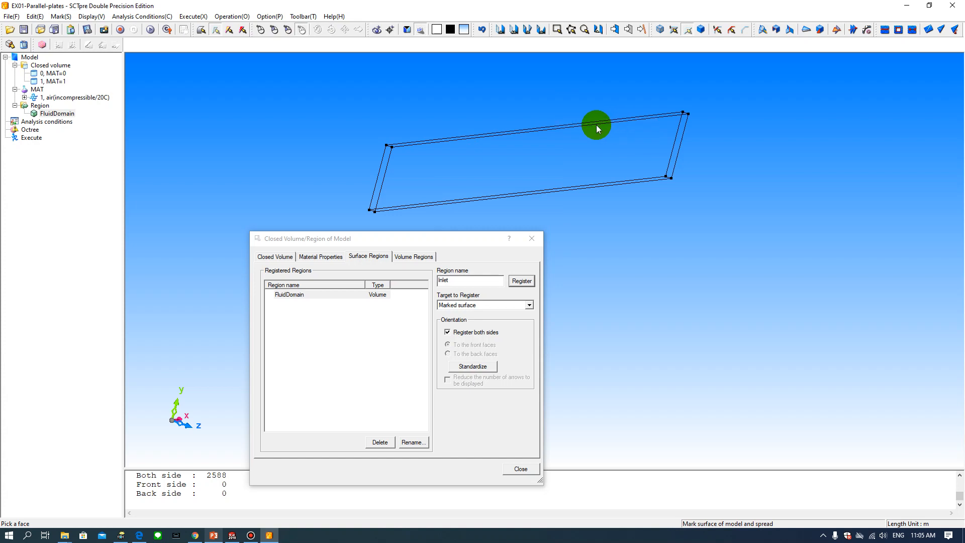
click(386, 163)
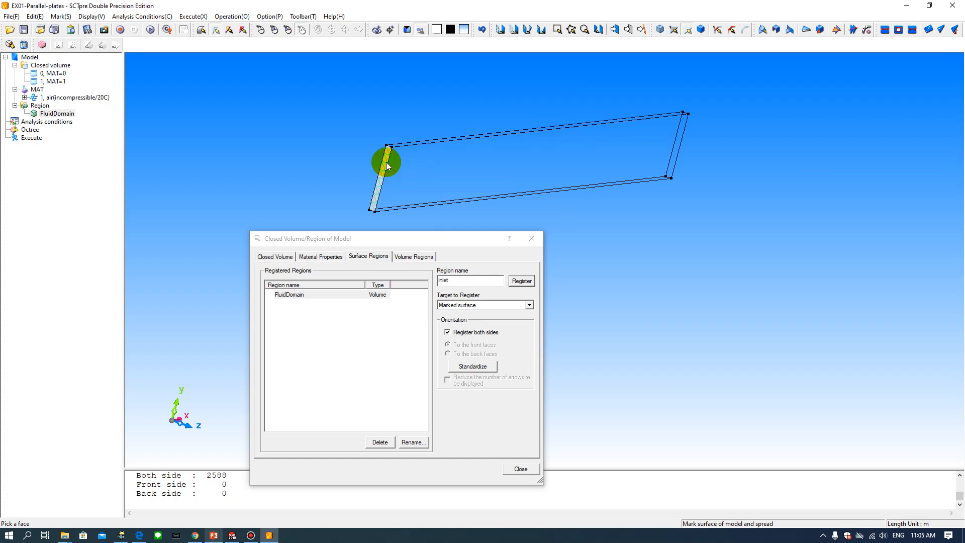
click(525, 282)
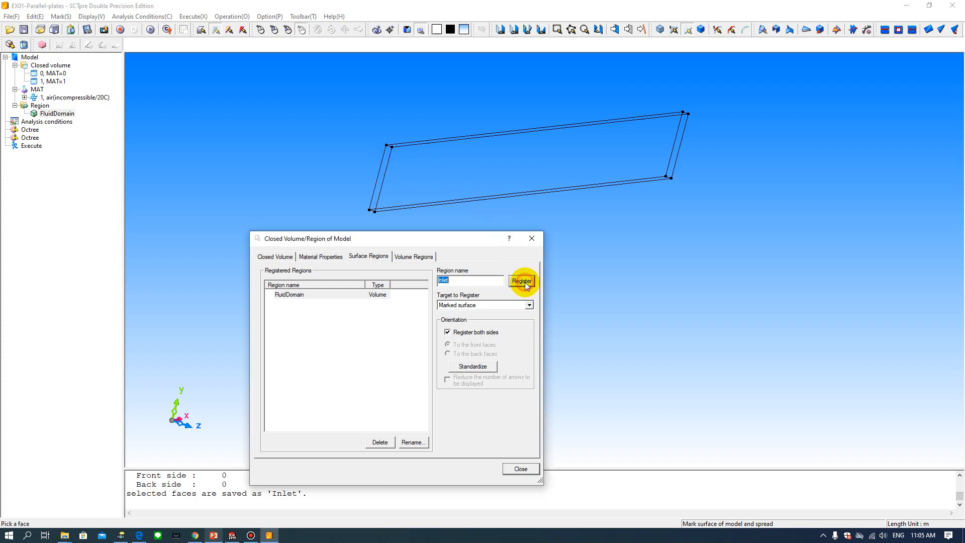
Step: Show the Inlet region on the model to check its face, and unmark the surfaces
click(47, 122)
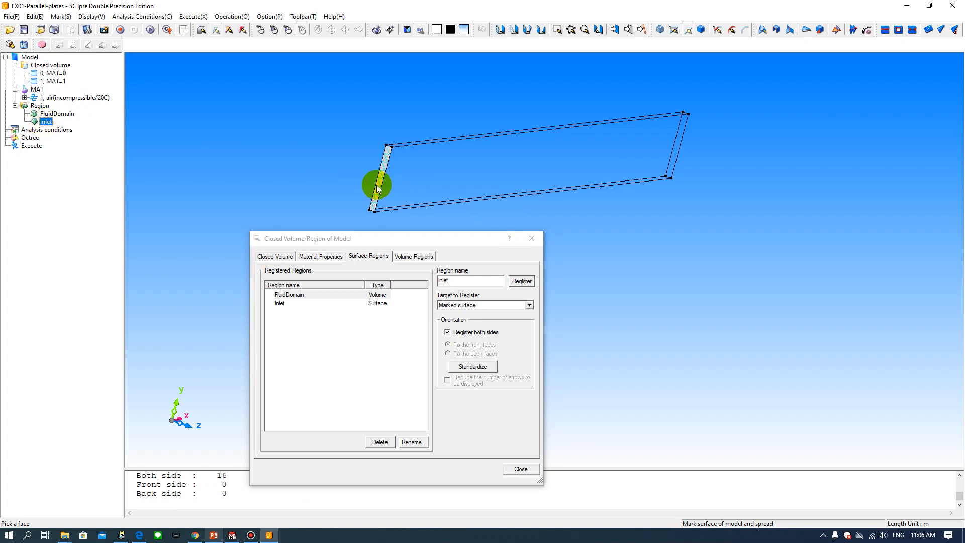
right_click(281, 135)
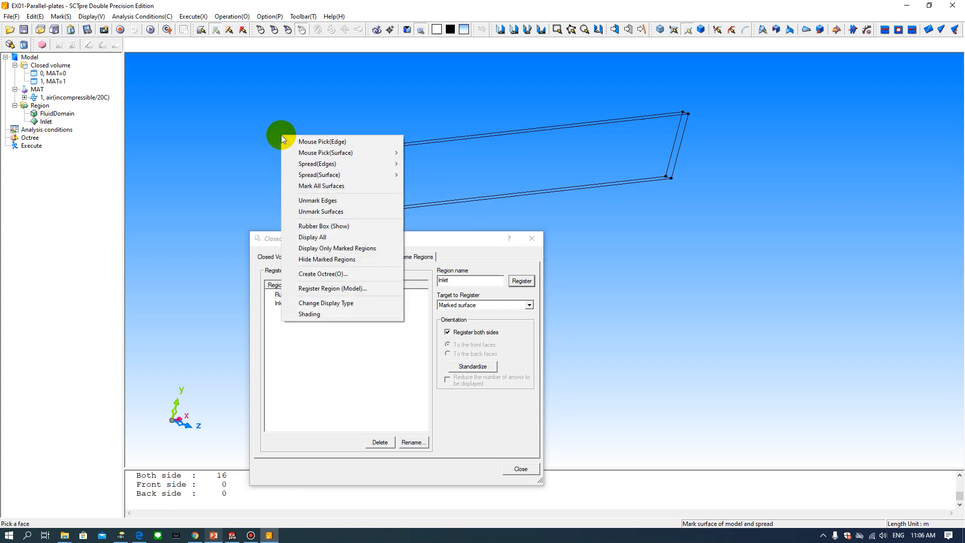
click(317, 213)
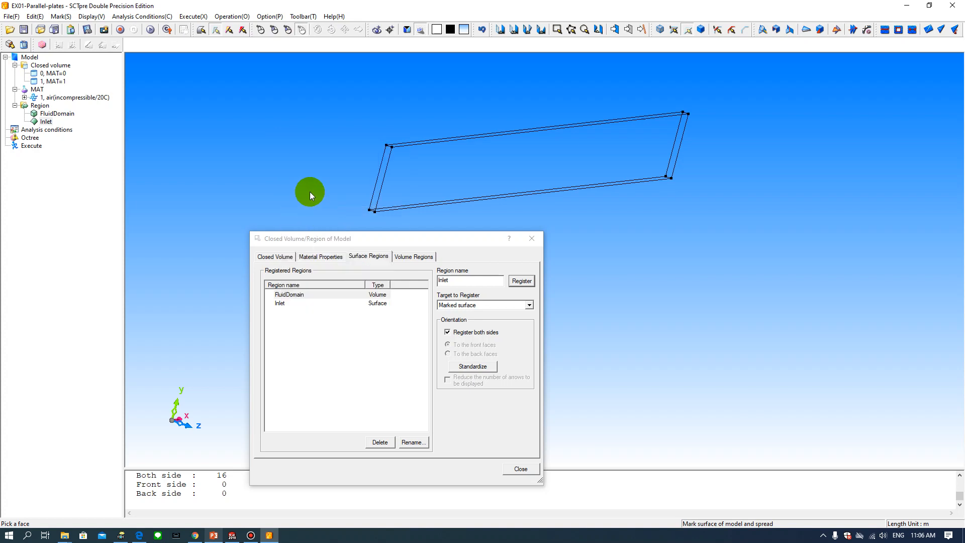
Step: Enter Outlet as the region name for the surface region at the maximum-X end
middle_drag(687, 222, 742, 222)
click(472, 281)
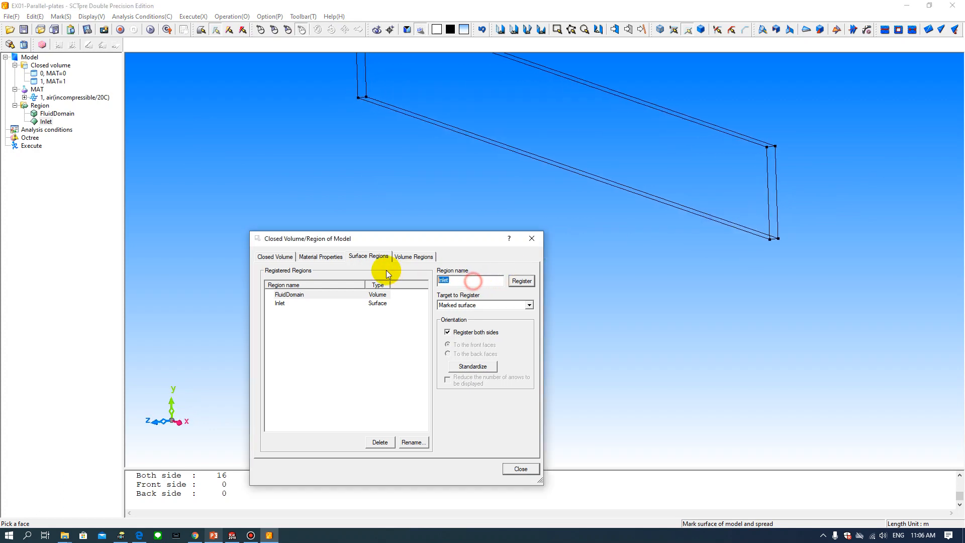
text(out)
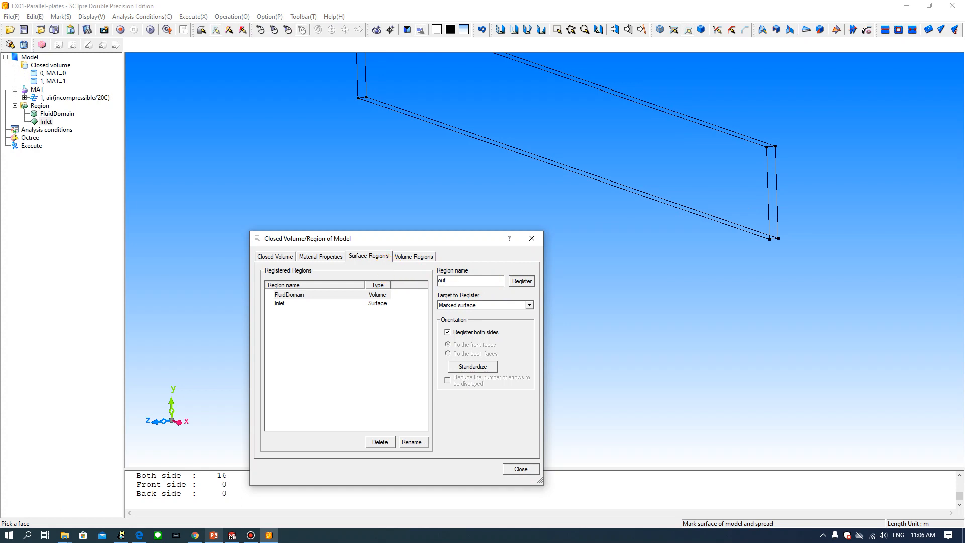
text(l)
key(BackSpace)
key(BackSpace)
key(BackSpace)
key(BackSpace)
text(Outlet)
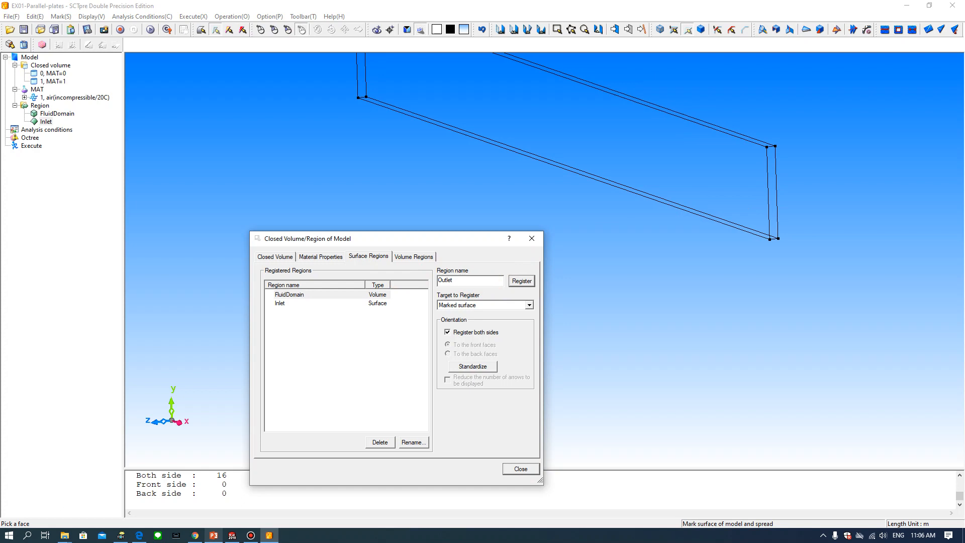
Step: Try marking the outlet end face, the large side face and the top face, and unmark all surfaces
click(775, 212)
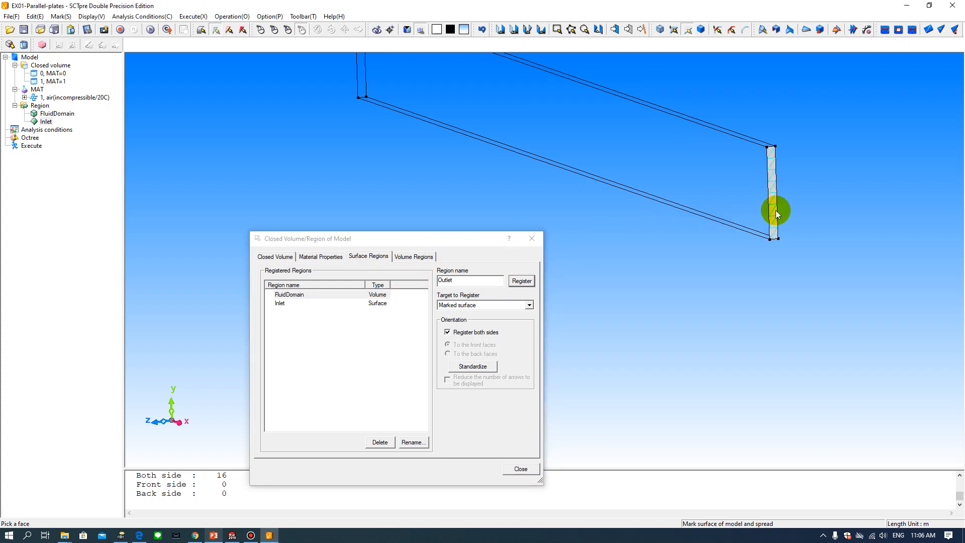
click(527, 282)
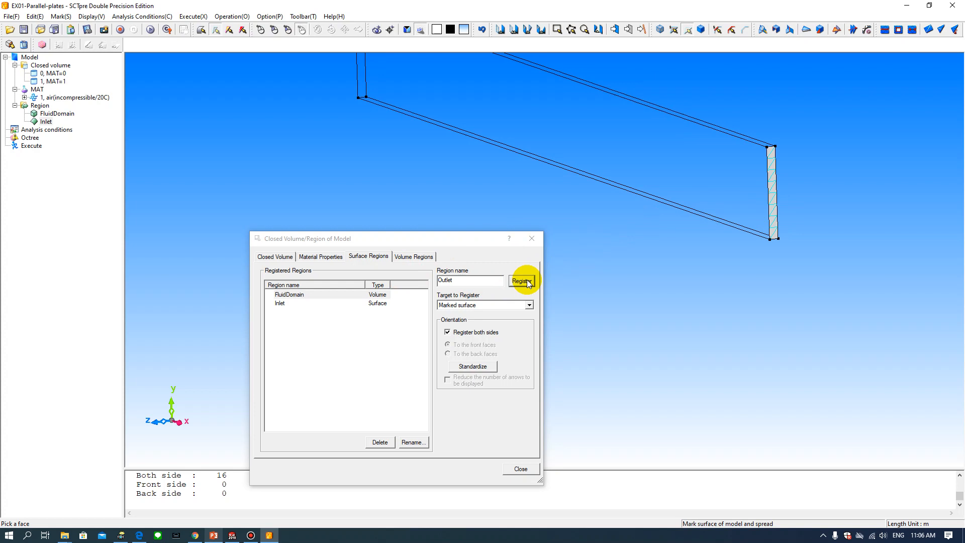
click(689, 158)
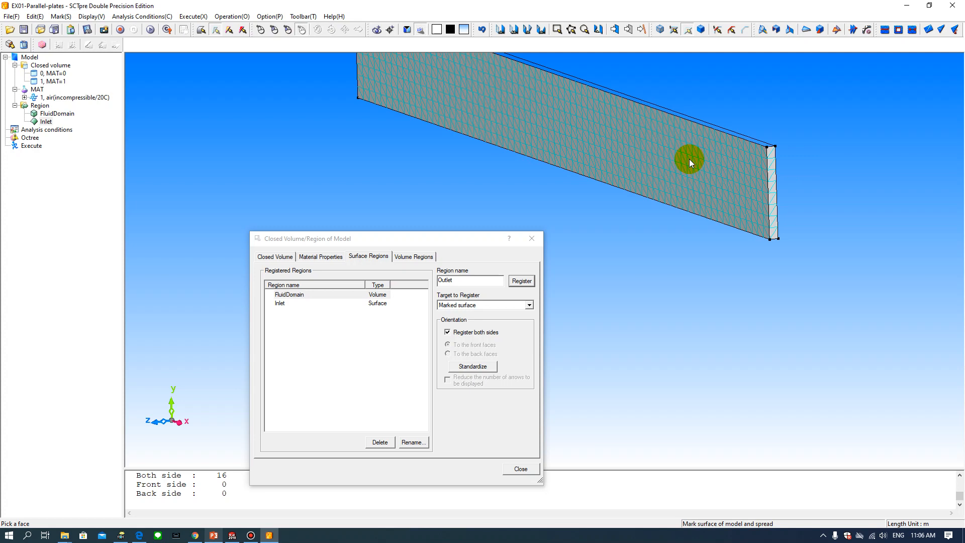
click(690, 159)
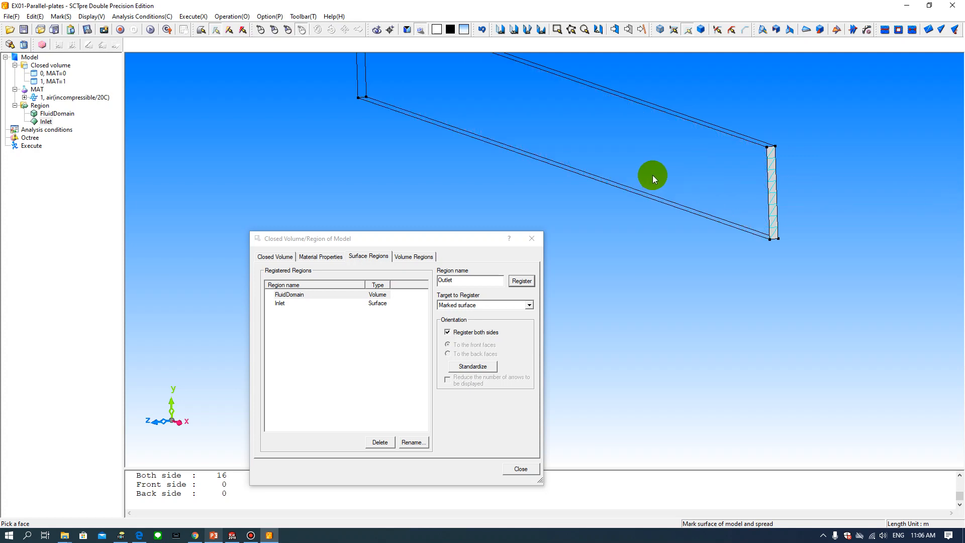
click(665, 173)
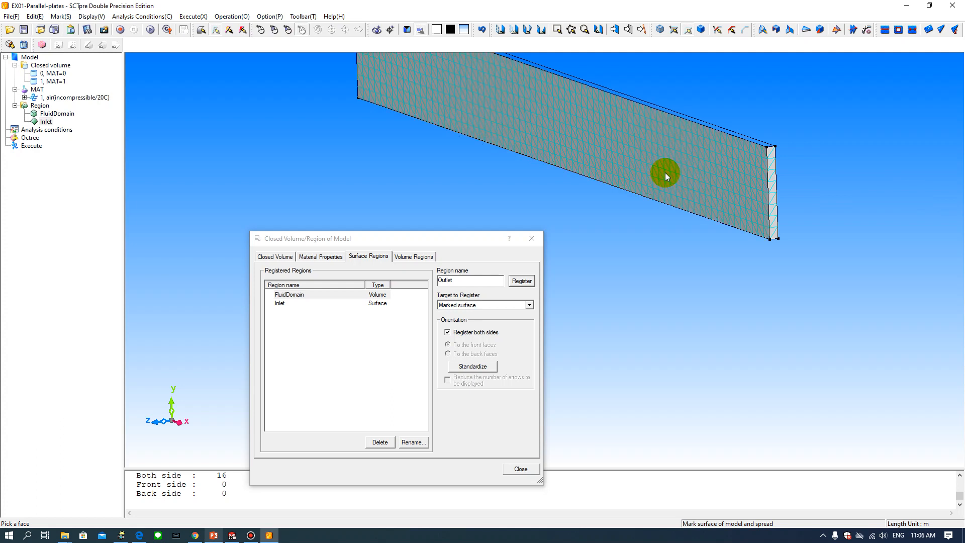
click(768, 147)
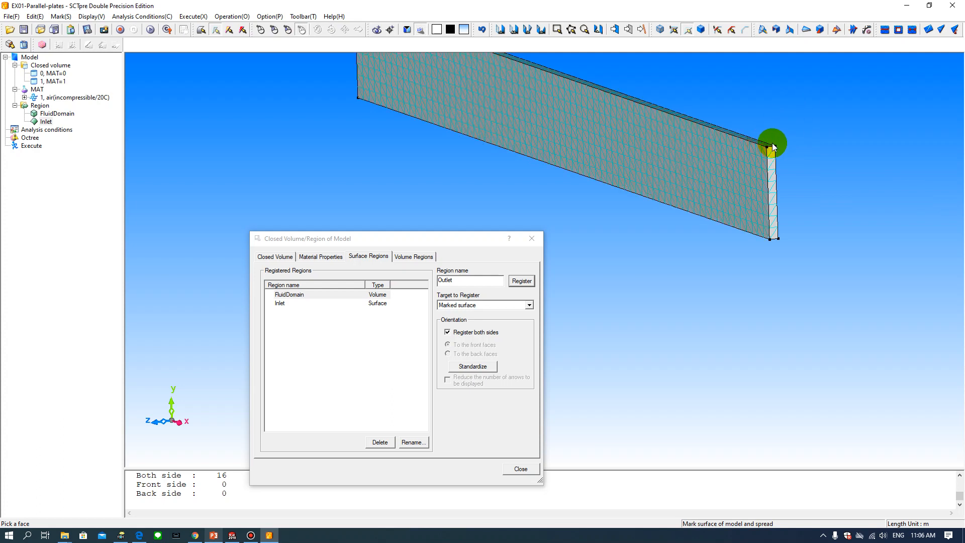
scroll(773, 148, up, 2)
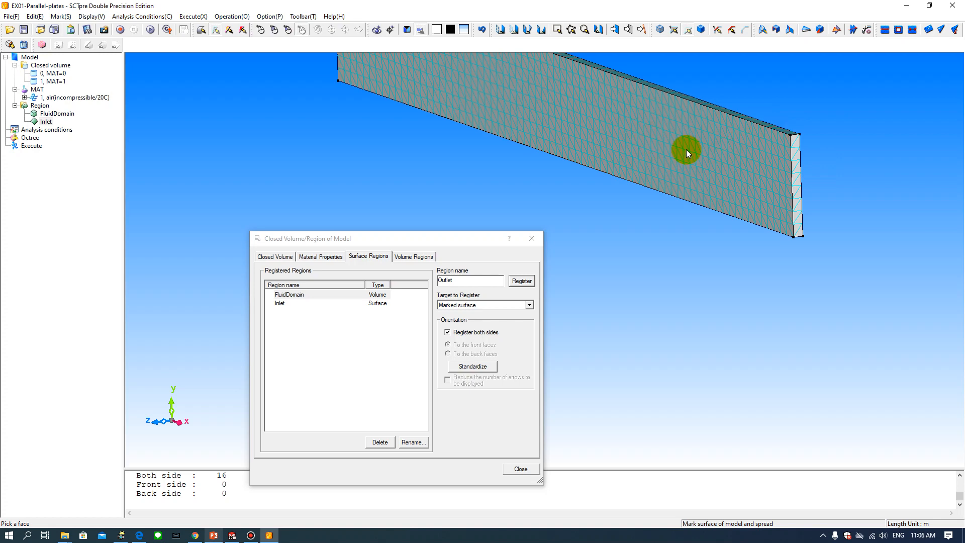
right_drag(735, 150, 760, 186)
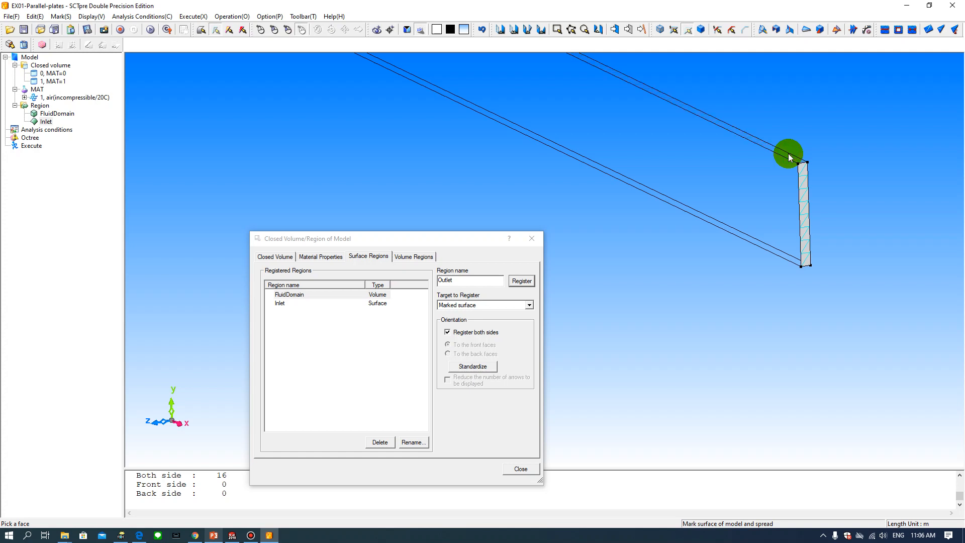
right_click(828, 125)
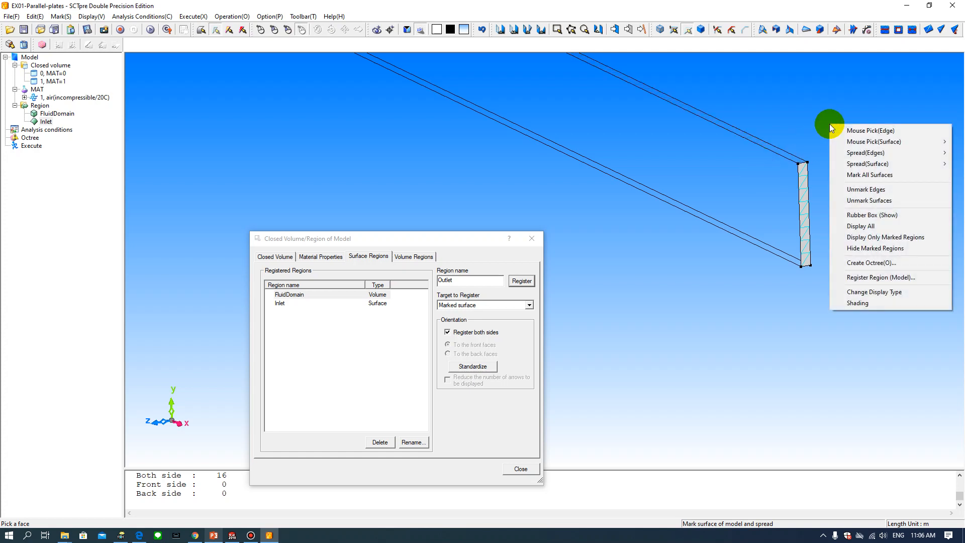
click(858, 201)
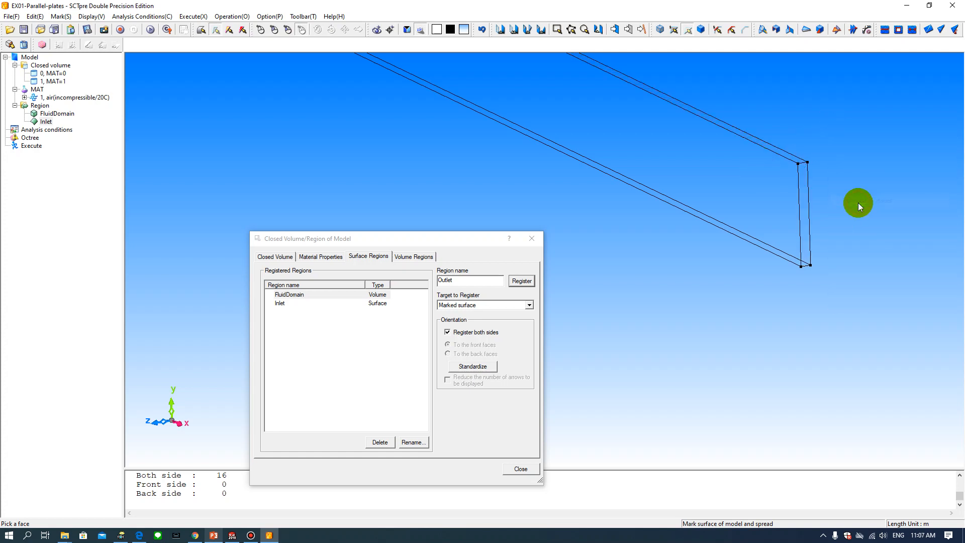
Step: Mark only the narrow end face at the maximum-X end and register it as surface region Outlet
click(806, 199)
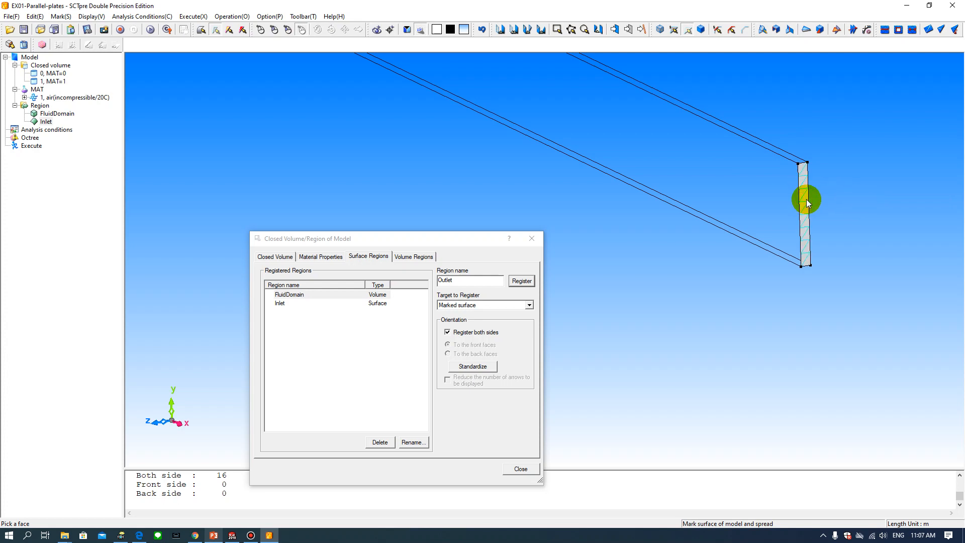
click(521, 282)
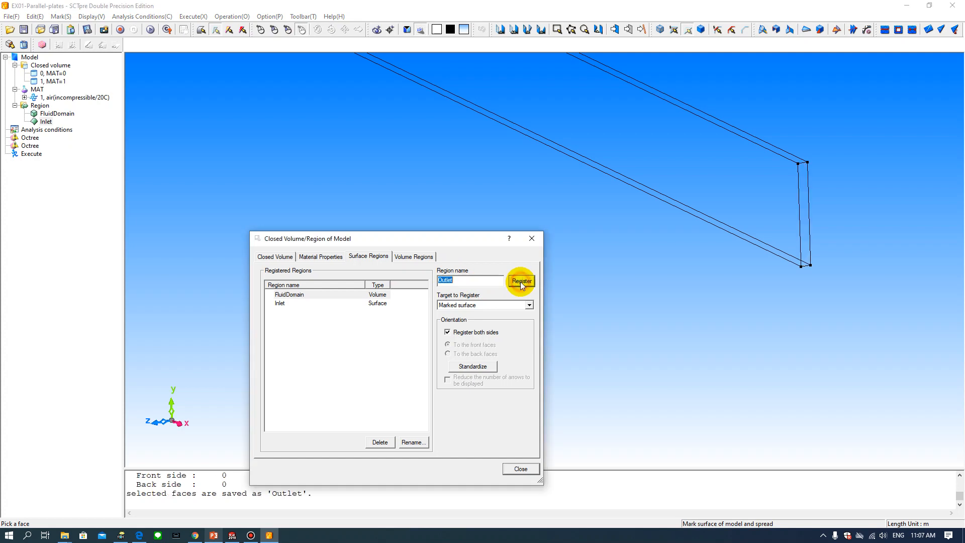
click(48, 130)
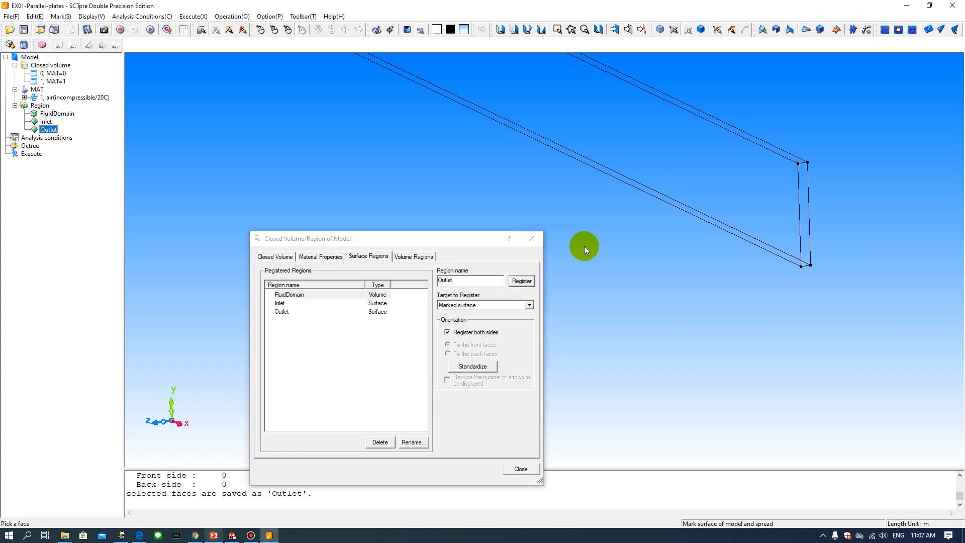
Step: Mark the long narrow top face of the model and register it as surface region Top_wall
middle_drag(585, 246, 641, 270)
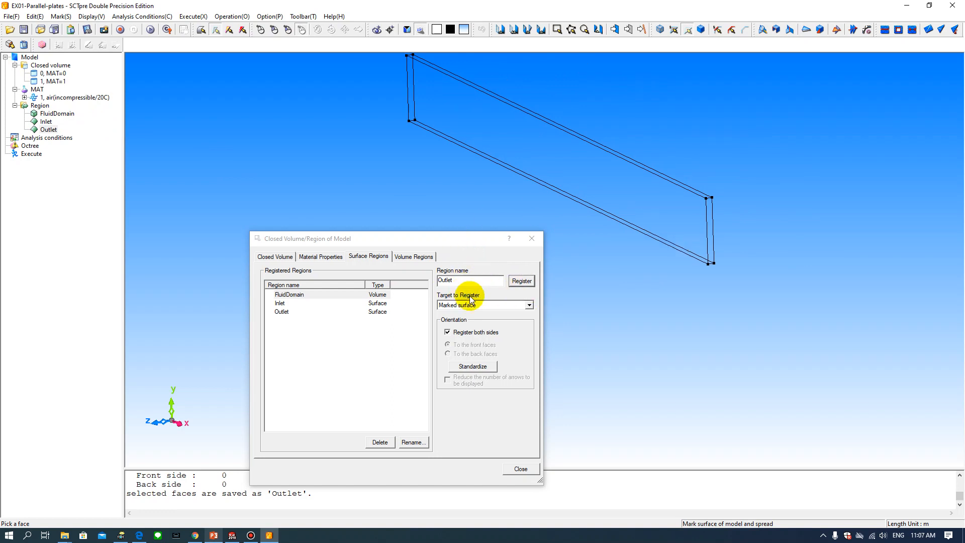
double_click(462, 280)
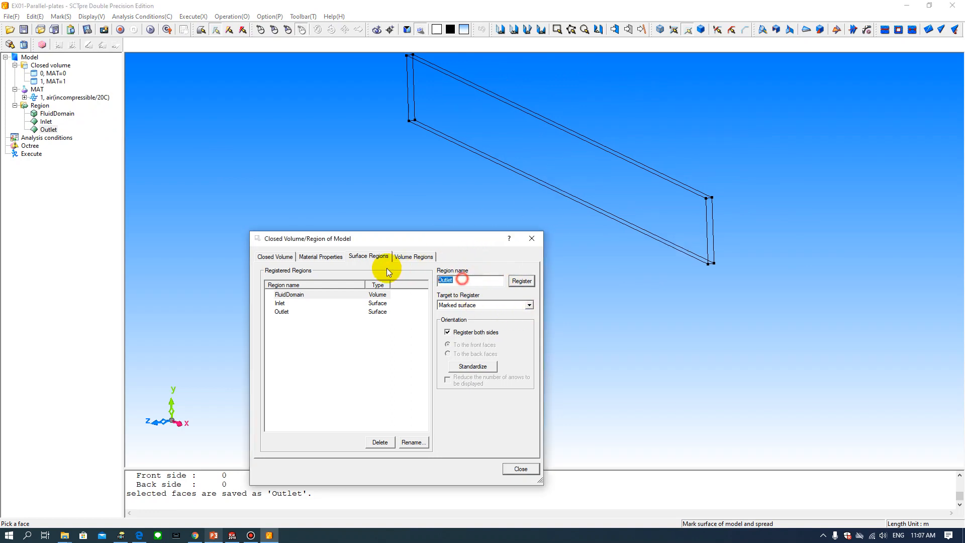
text(Top_wallk)
click(494, 97)
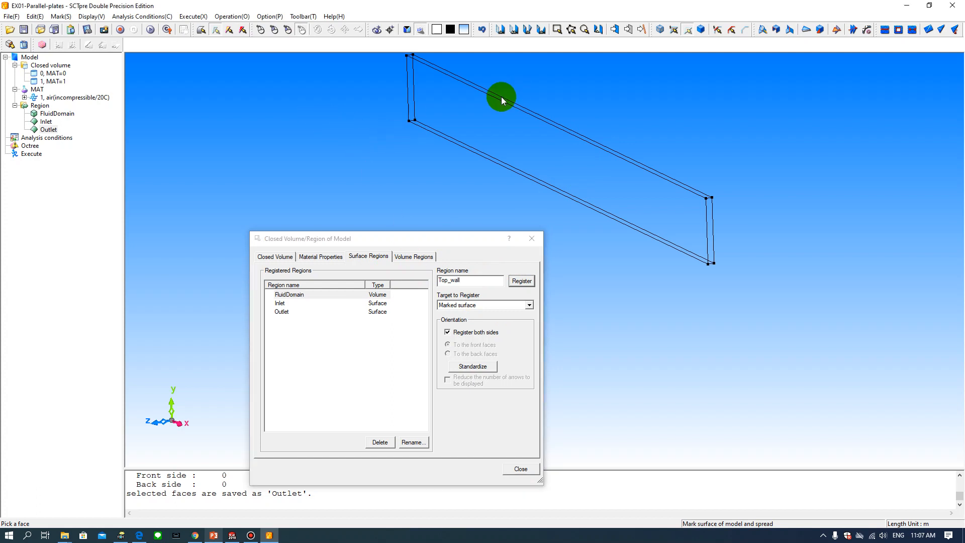
middle_drag(558, 104, 557, 121)
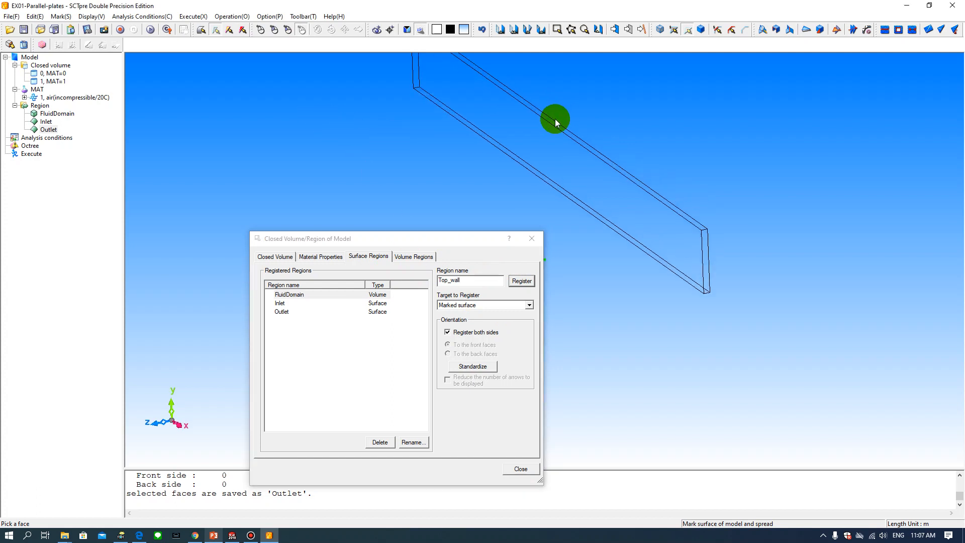
right_drag(561, 122, 589, 134)
click(632, 142)
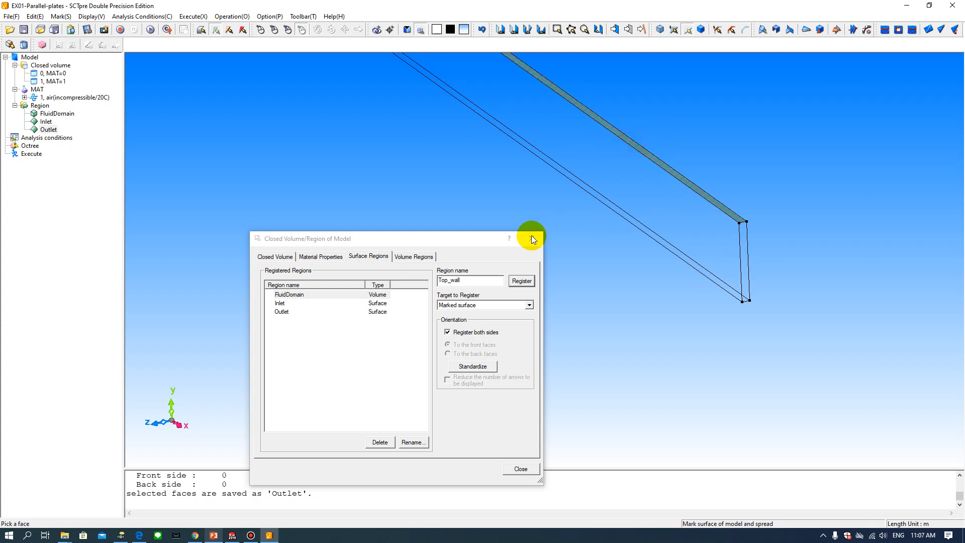
click(522, 281)
Step: Mark the long narrow bottom face of the model and register it as surface region Bottom_wall
double_click(444, 281)
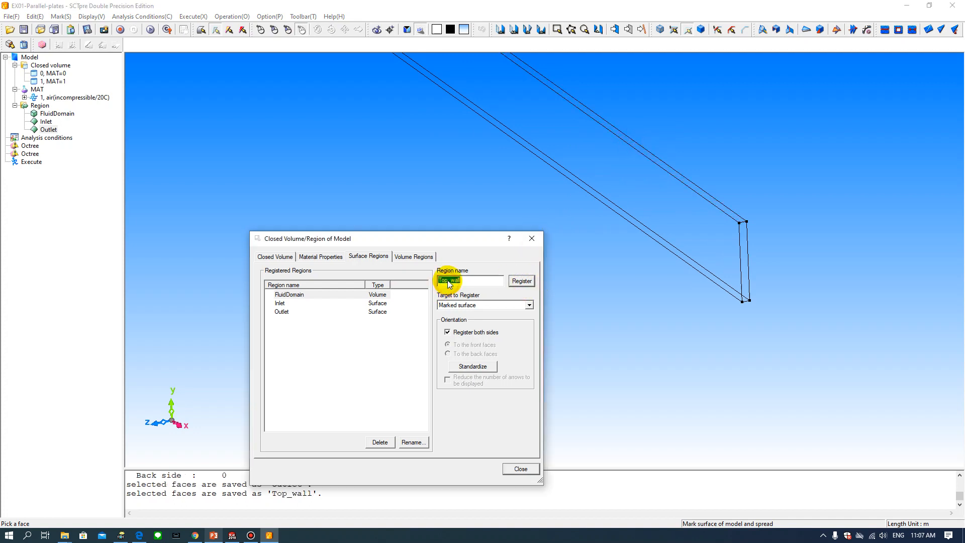
click(445, 284)
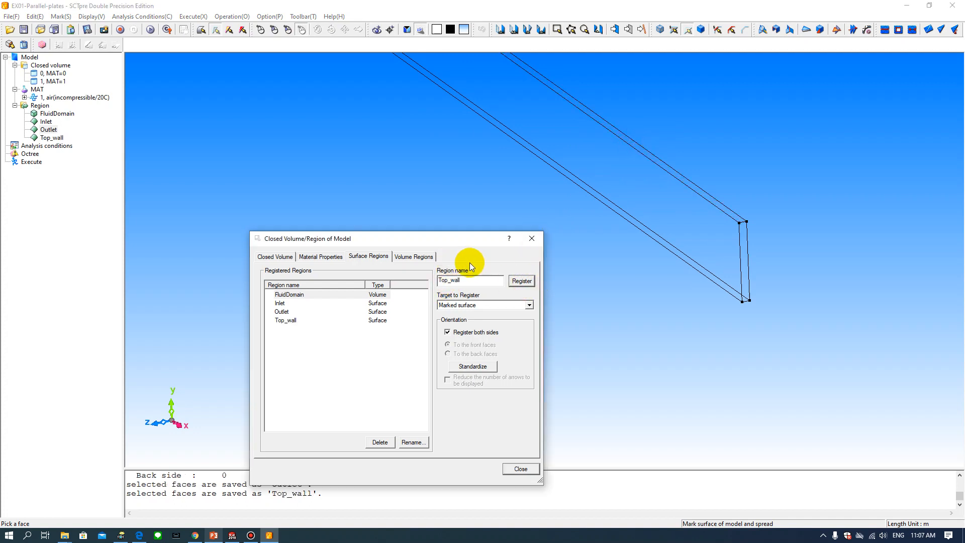
drag(448, 282, 407, 267)
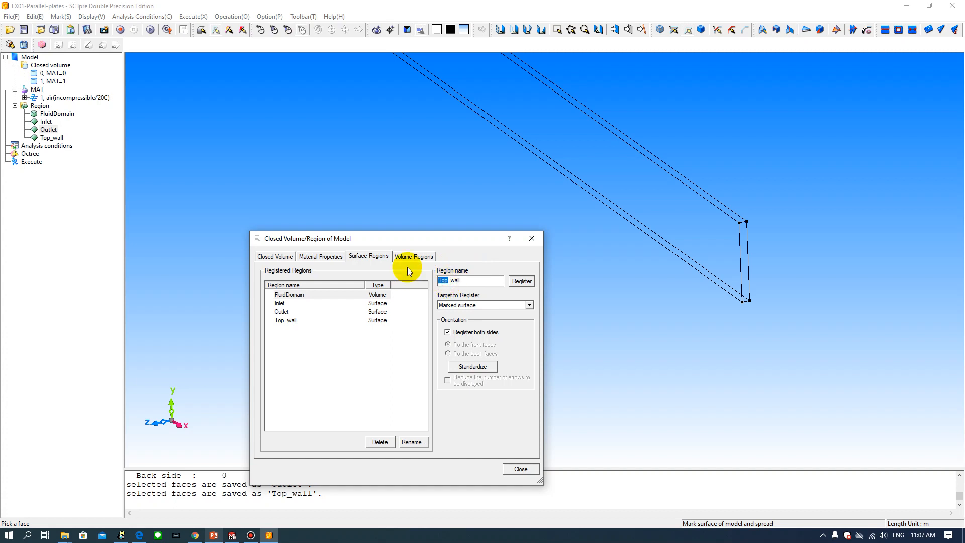
text(Bottom)
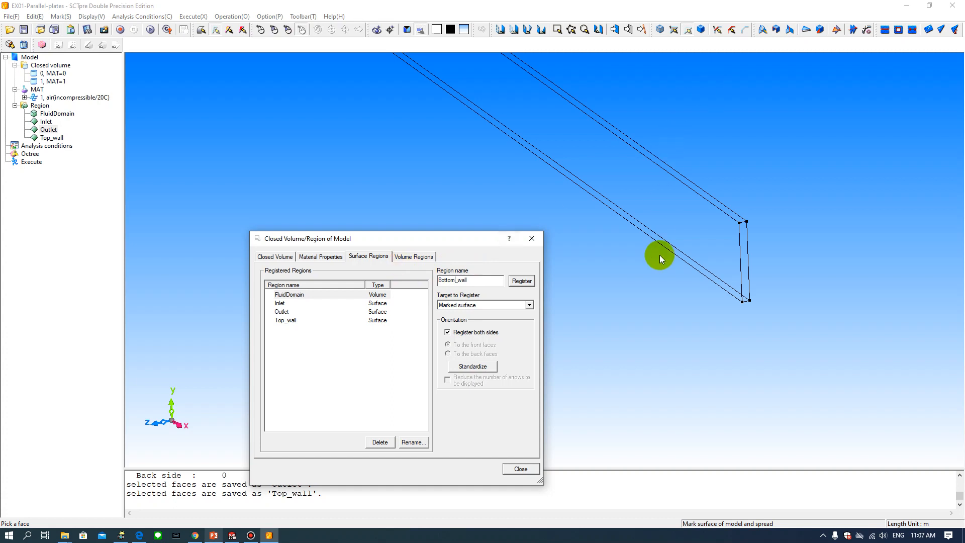
middle_drag(723, 309, 674, 131)
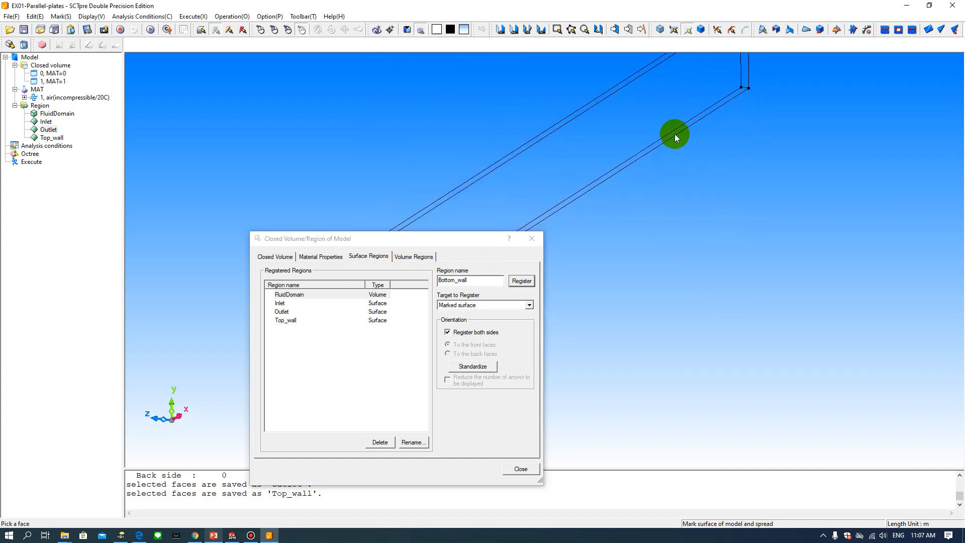
click(674, 134)
middle_drag(740, 151, 748, 249)
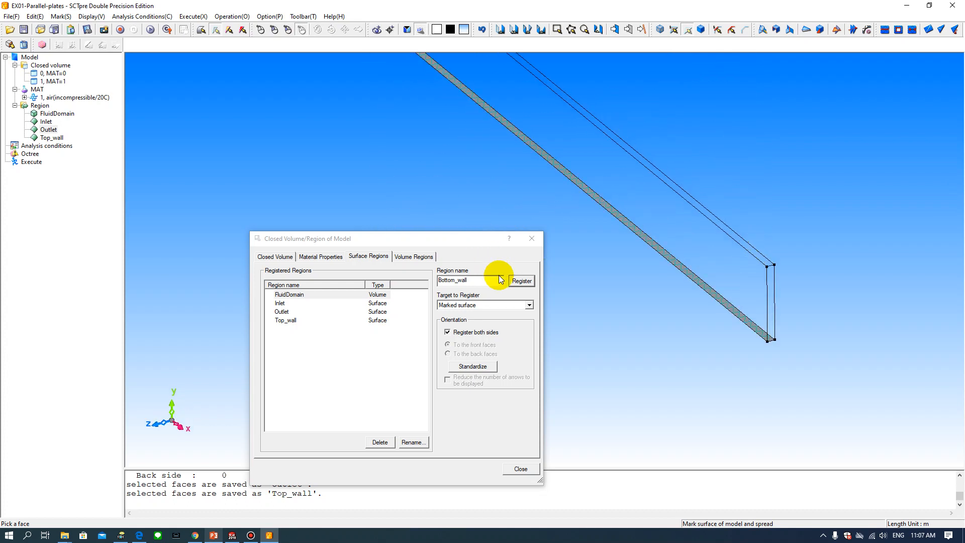
click(524, 282)
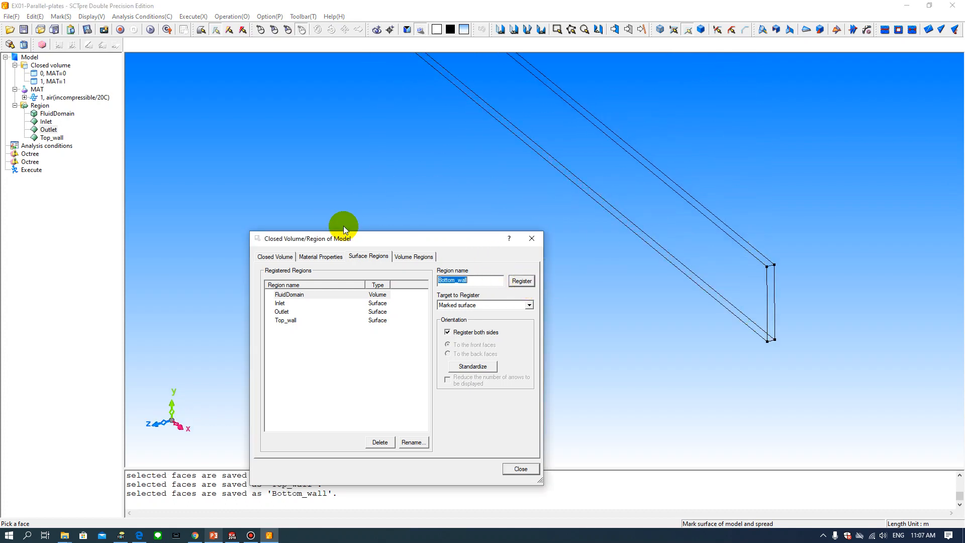
Step: Check the faces belonging to FluidDomain, Inlet, Outlet, Top_wall and Bottom_wall in the registered regions, and unmark all surfaces
click(294, 297)
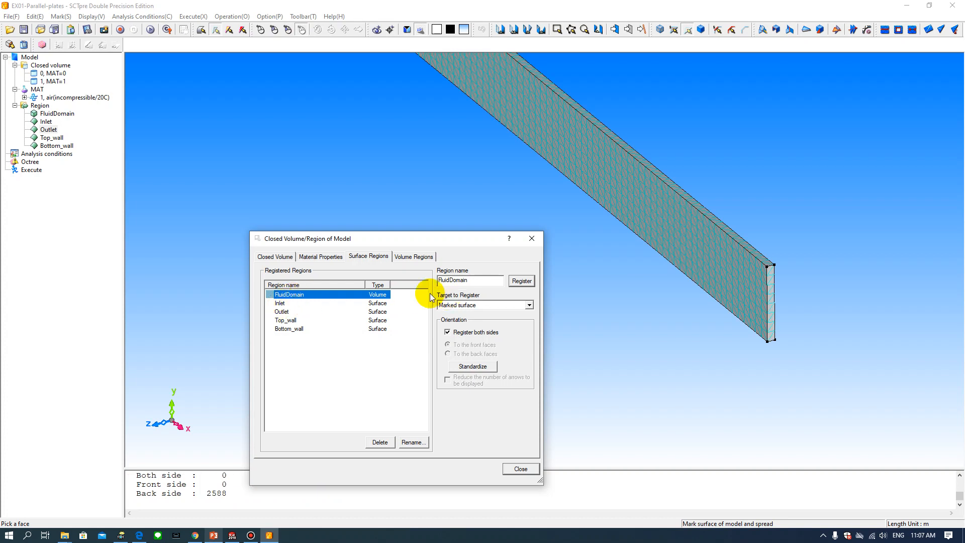
click(286, 303)
right_drag(464, 141, 480, 155)
click(282, 311)
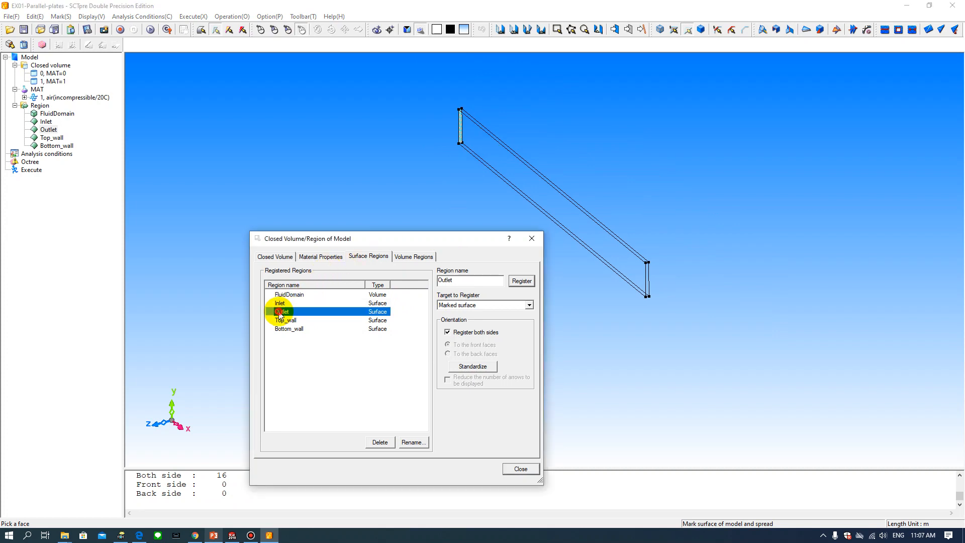
right_drag(656, 282, 663, 294)
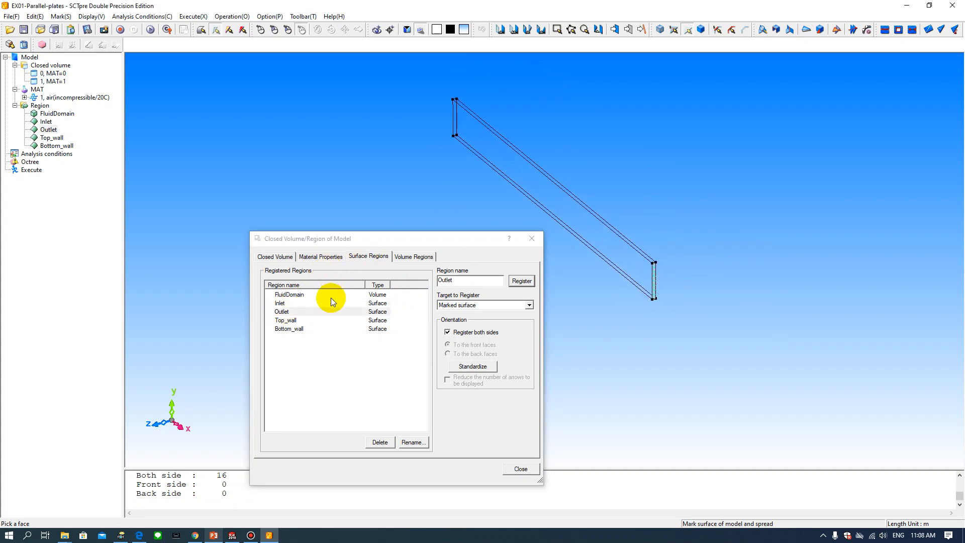
click(284, 321)
click(284, 329)
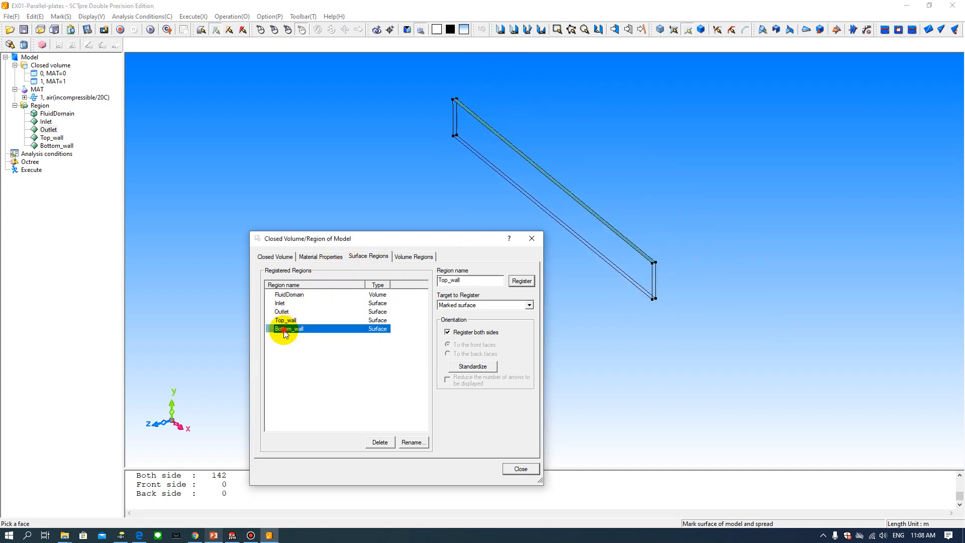
right_click(388, 144)
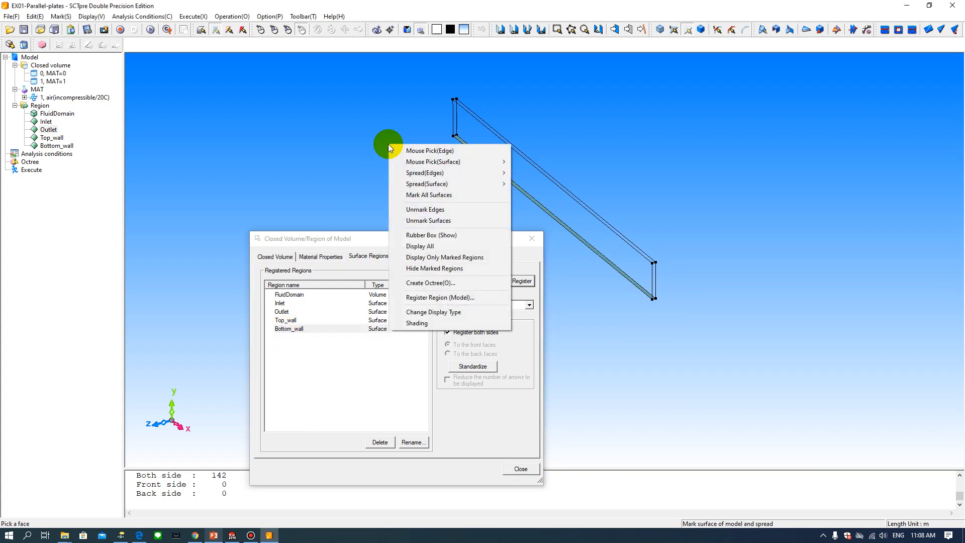
click(425, 218)
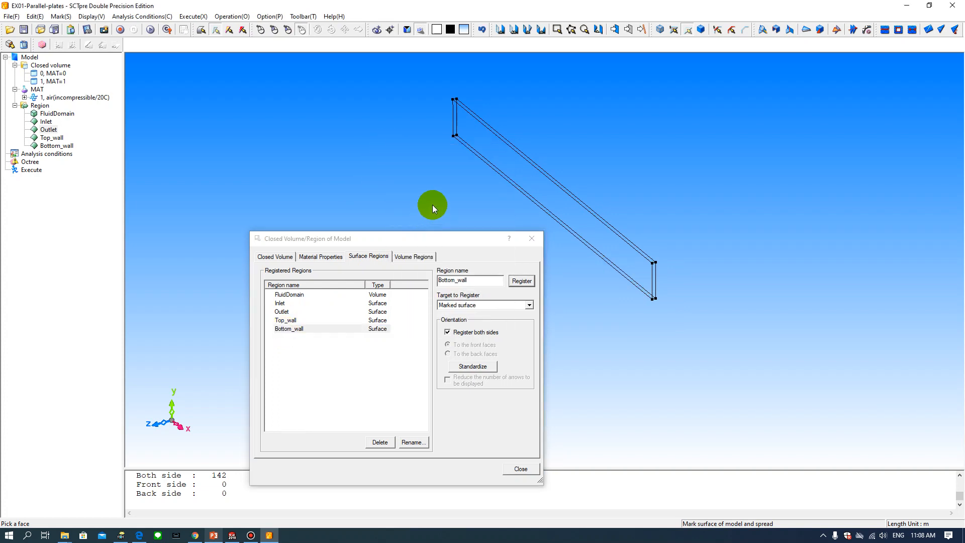
Step: Mark the large side face on the +Z side of the model and register it as surface region Sym1
double_click(468, 280)
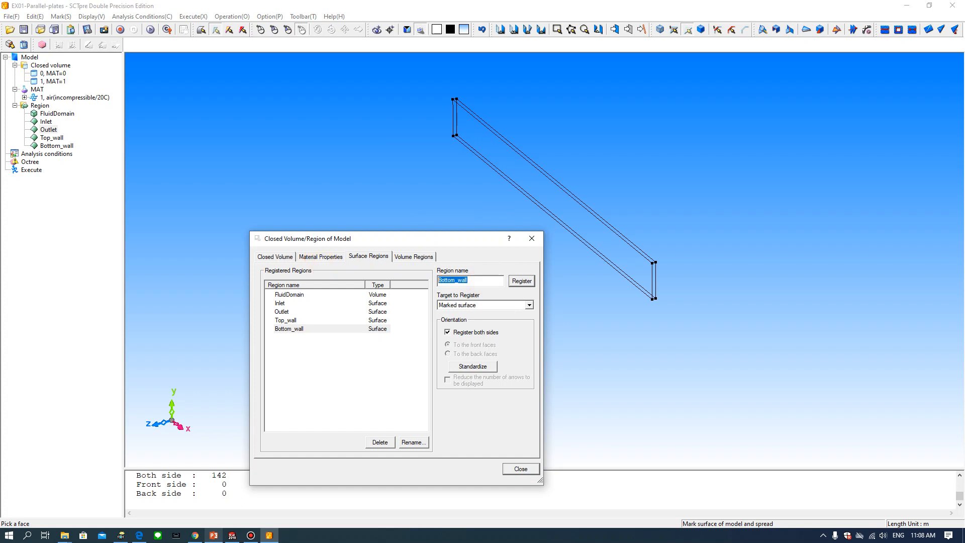
text(Sym1)
click(519, 174)
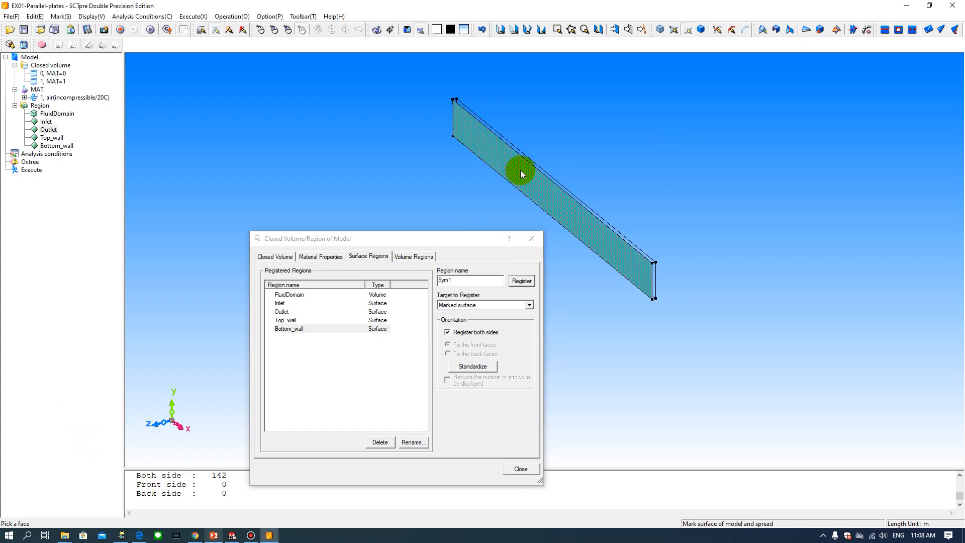
click(521, 282)
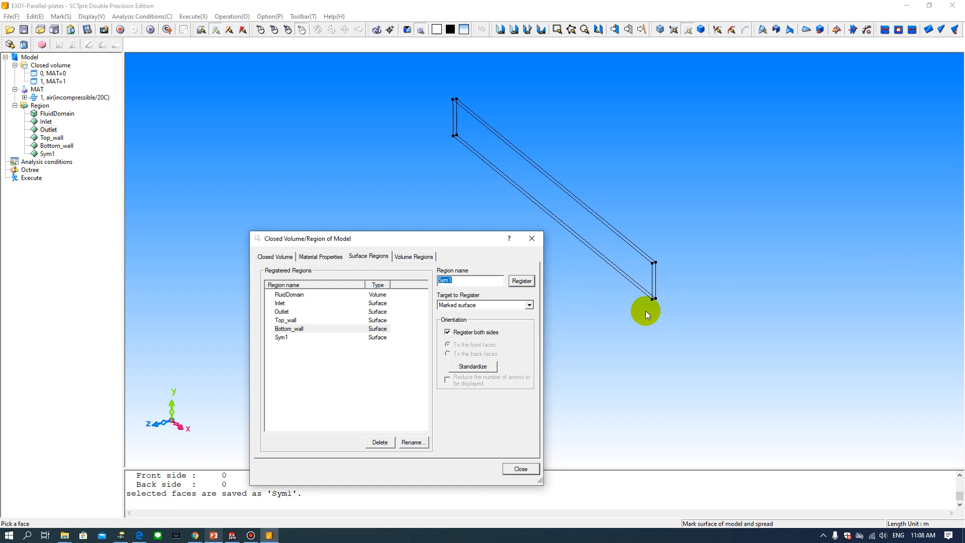
Step: Set the registration target to Surface of specified MAT for MAT 1, exclude registered regions, and verify the selected surface
middle_drag(701, 309, 556, 224)
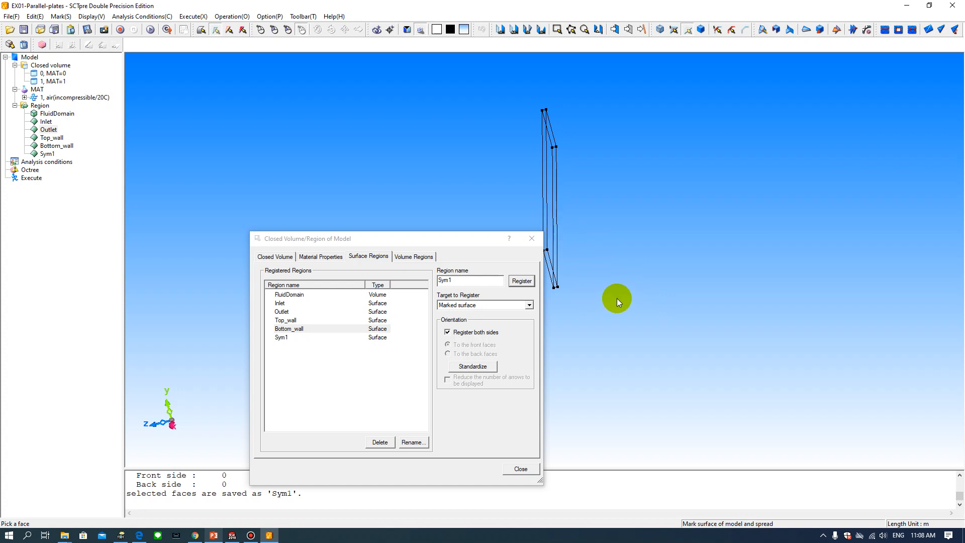
middle_drag(617, 295, 675, 308)
right_drag(517, 181, 550, 213)
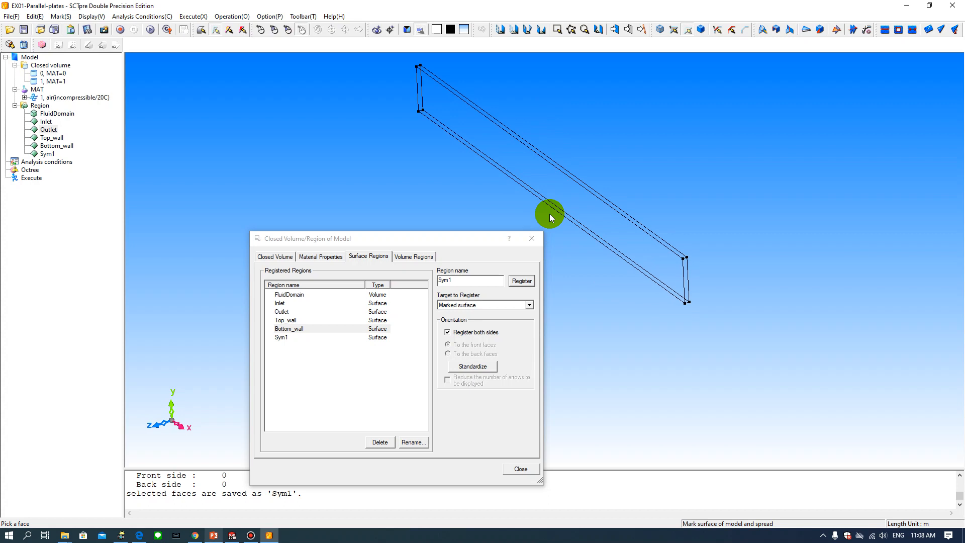
click(519, 305)
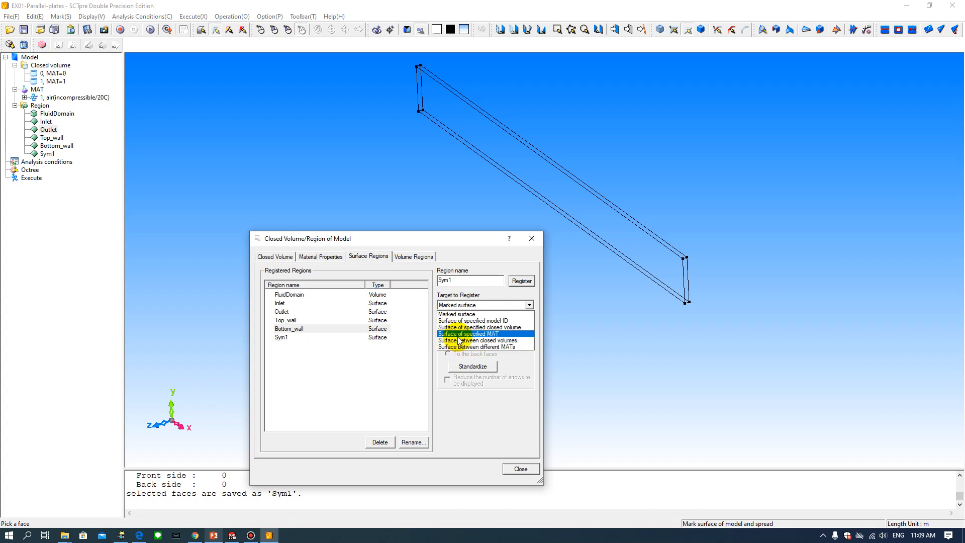
click(492, 334)
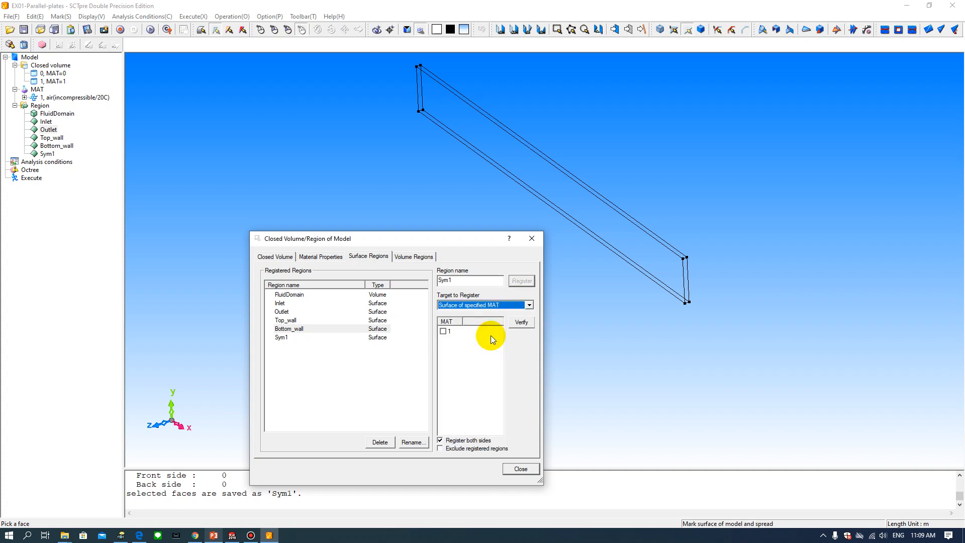
click(443, 331)
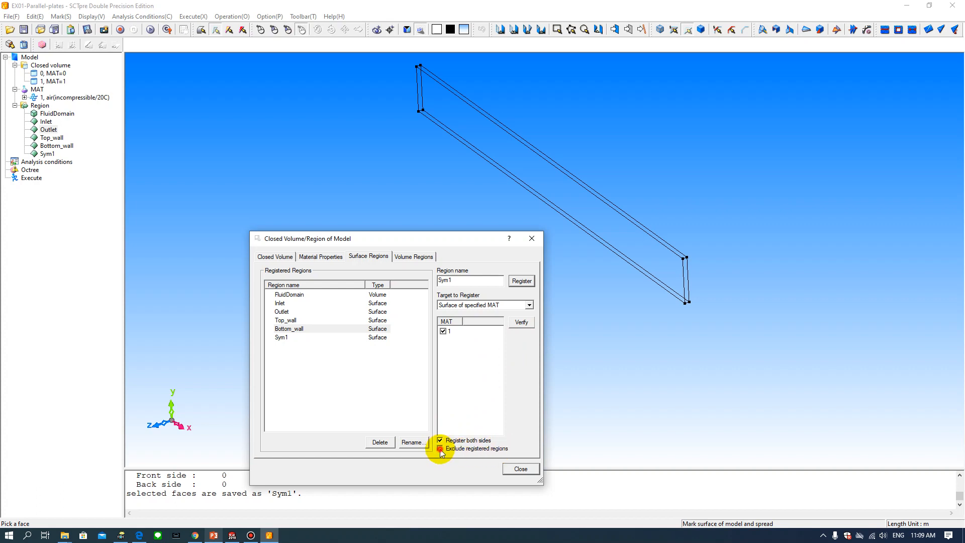
click(522, 322)
mouse_move(784, 243)
middle_down()
mouse_move(765, 258)
mouse_move(610, 243)
mouse_move(735, 248)
mouse_move(726, 261)
mouse_move(625, 287)
mouse_move(682, 290)
middle_up()
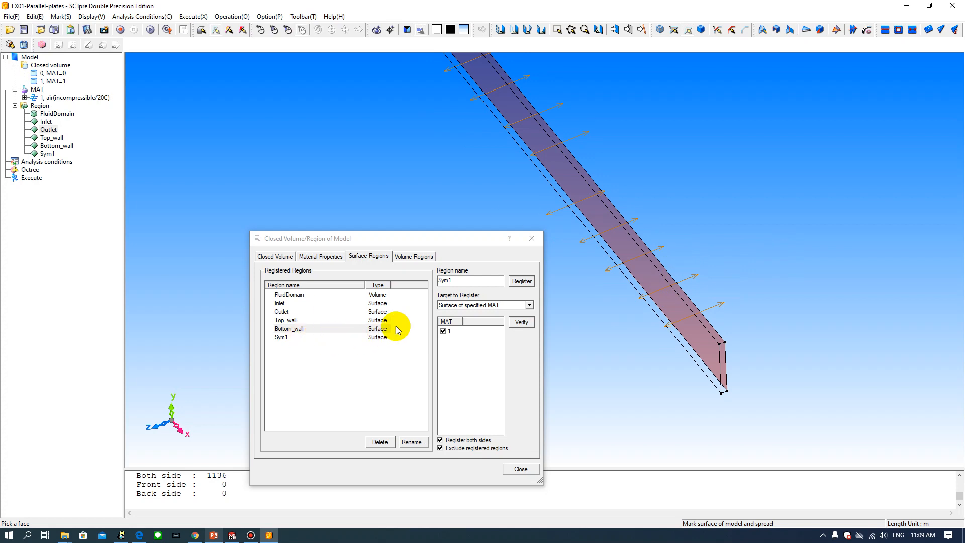
Step: Name the remaining unregistered MAT 1 surface Sym2, verify it again and register it as a surface region
click(464, 280)
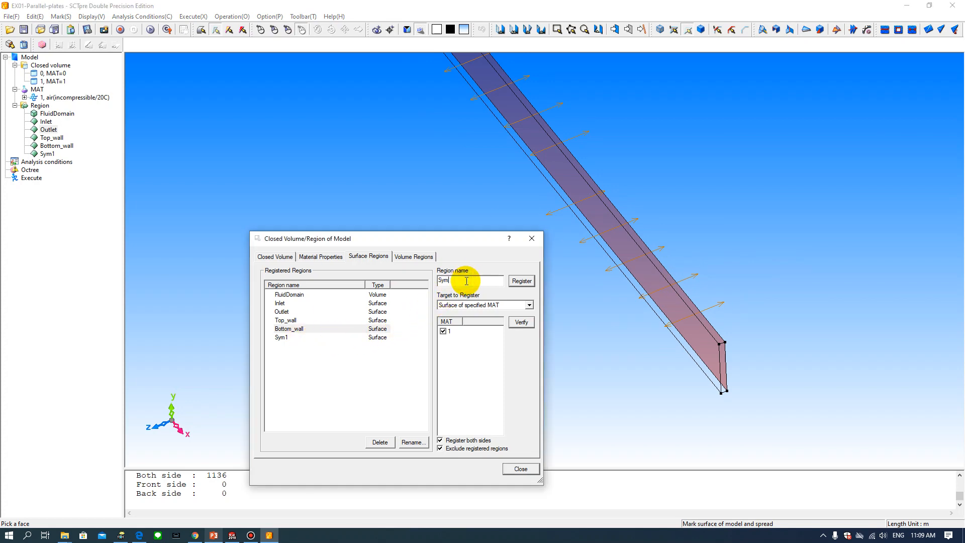
text(Sym2)
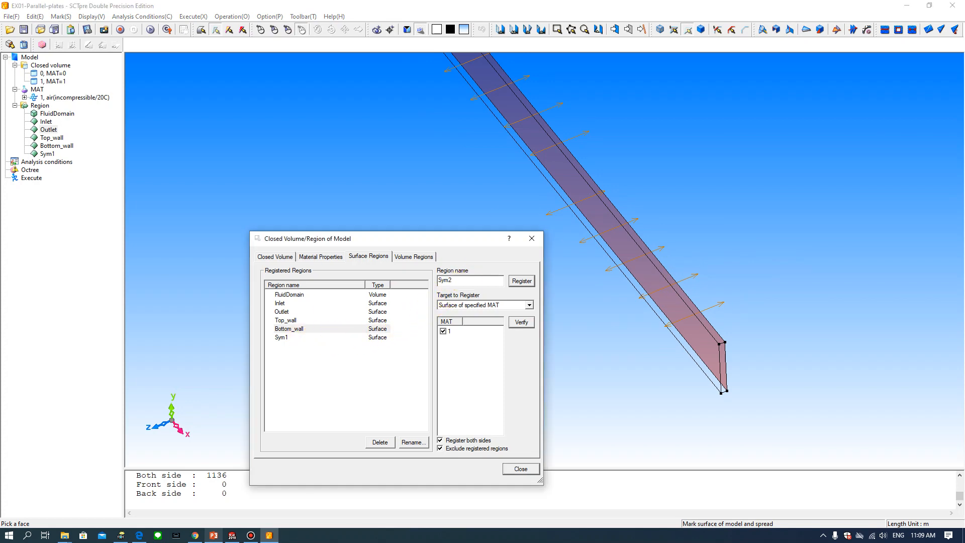
click(522, 324)
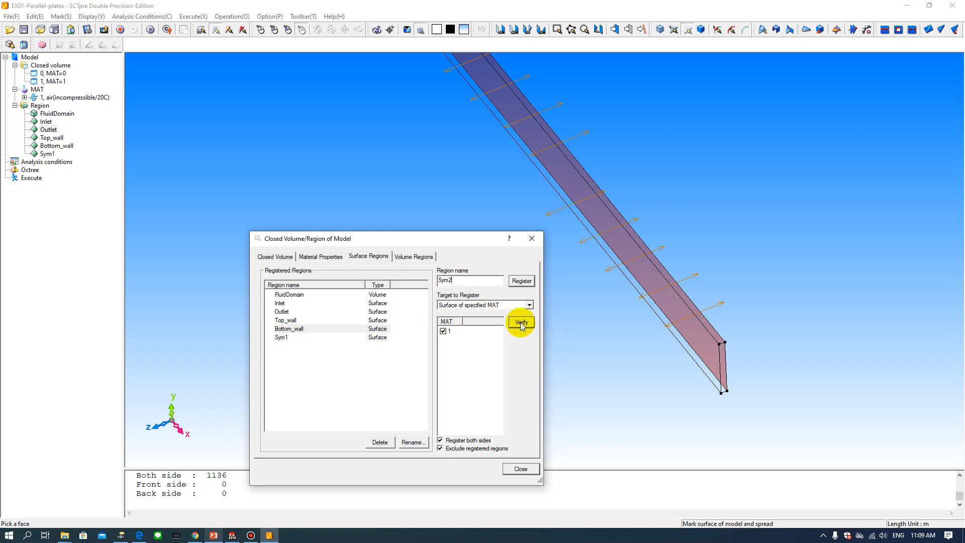
click(522, 282)
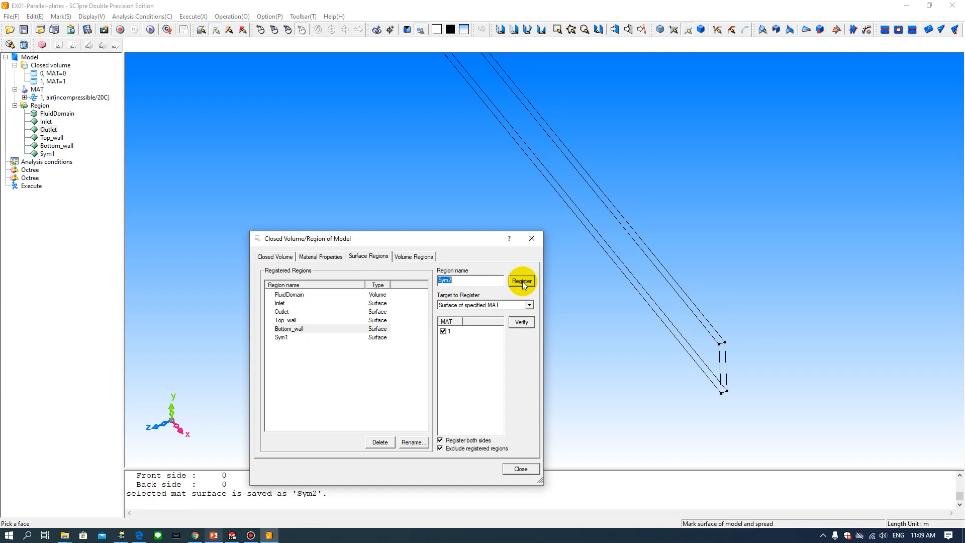
Step: Verify MAT 1 with registered regions excluded to check for leftover unregistered surfaces, and close the region registration dialog
click(459, 280)
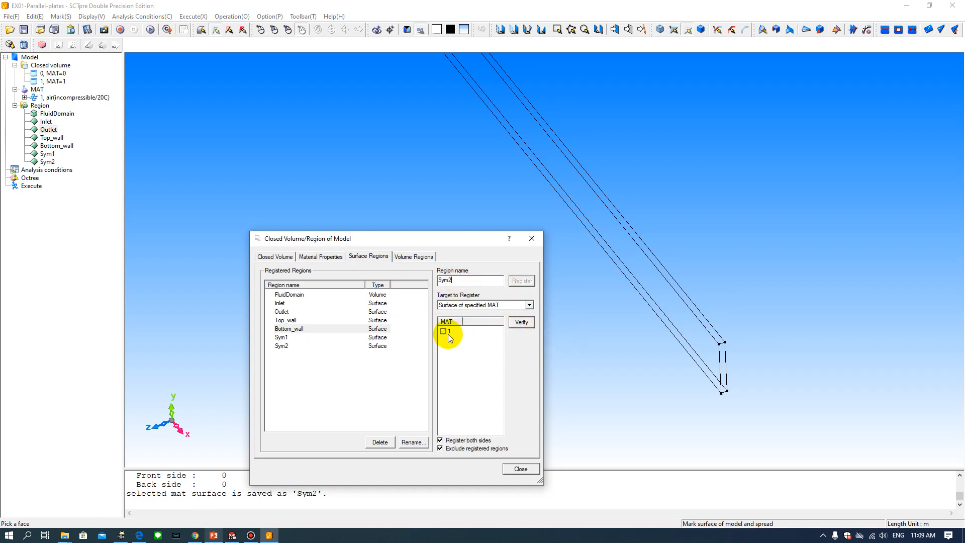
right_drag(627, 270, 526, 181)
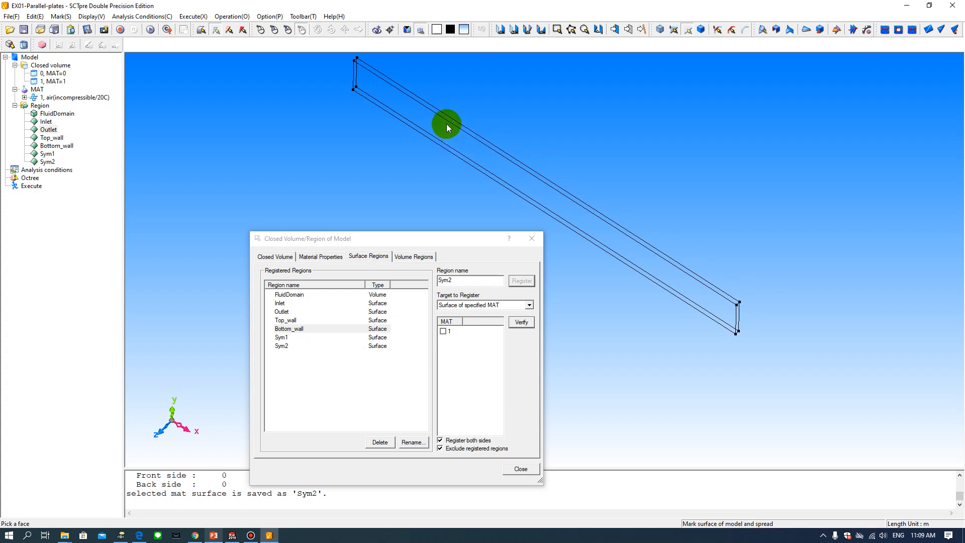
right_drag(447, 128, 419, 119)
click(443, 331)
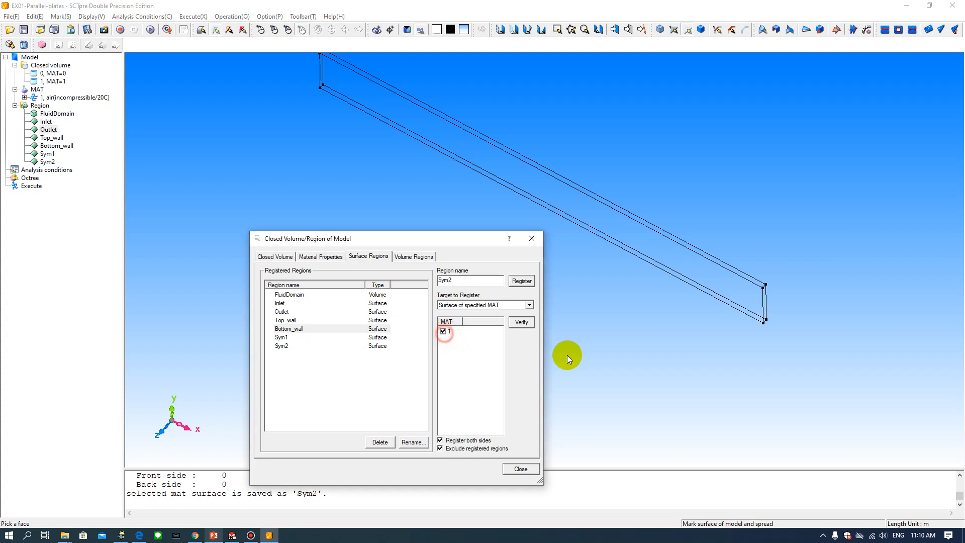
click(522, 322)
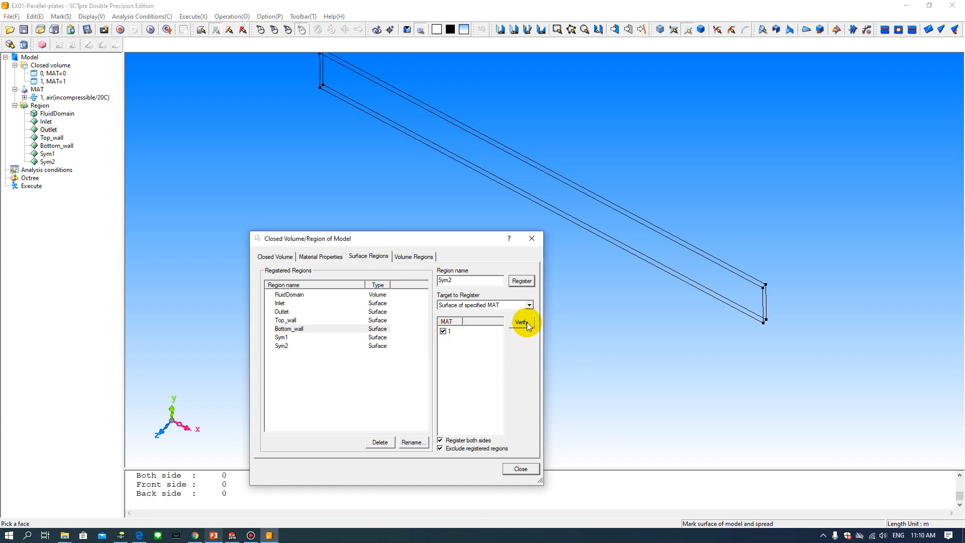
drag(386, 236, 332, 158)
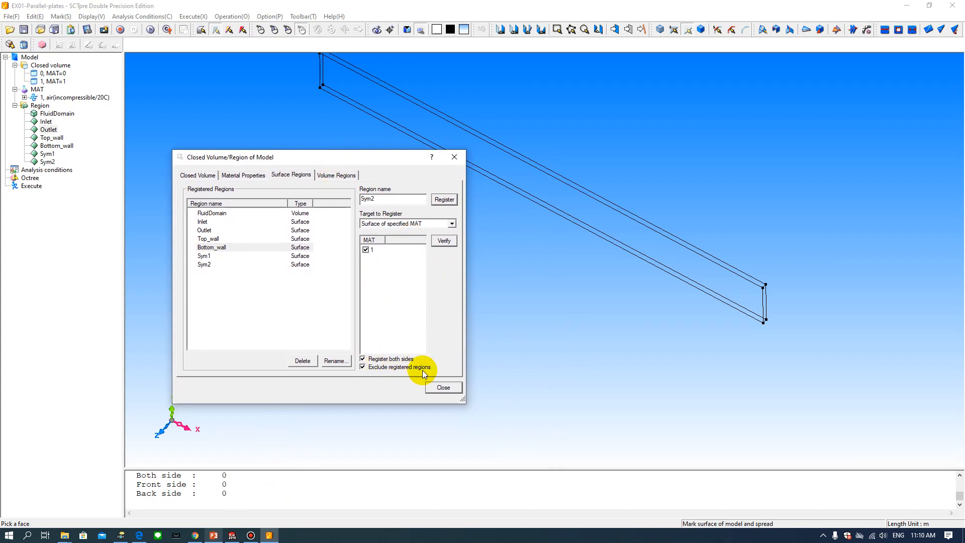
drag(387, 160, 392, 226)
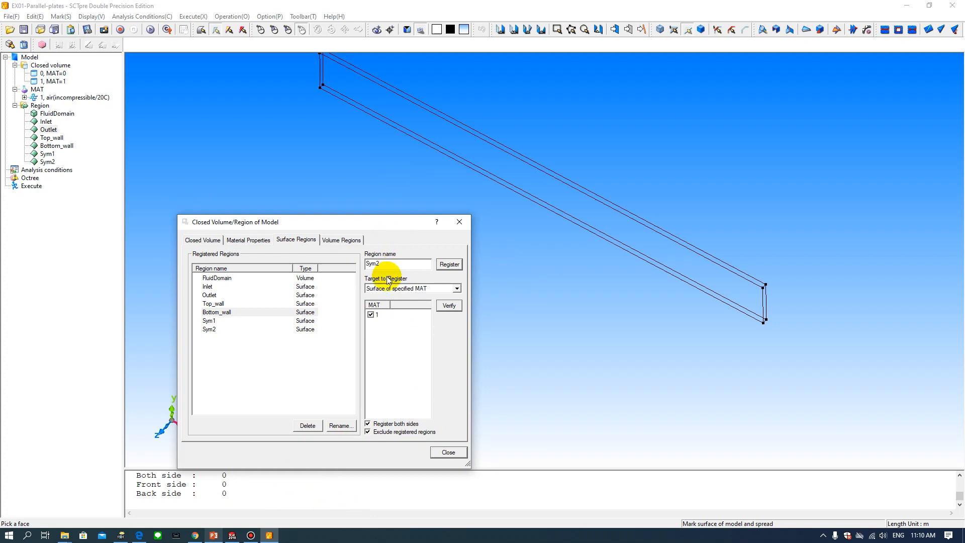
click(450, 453)
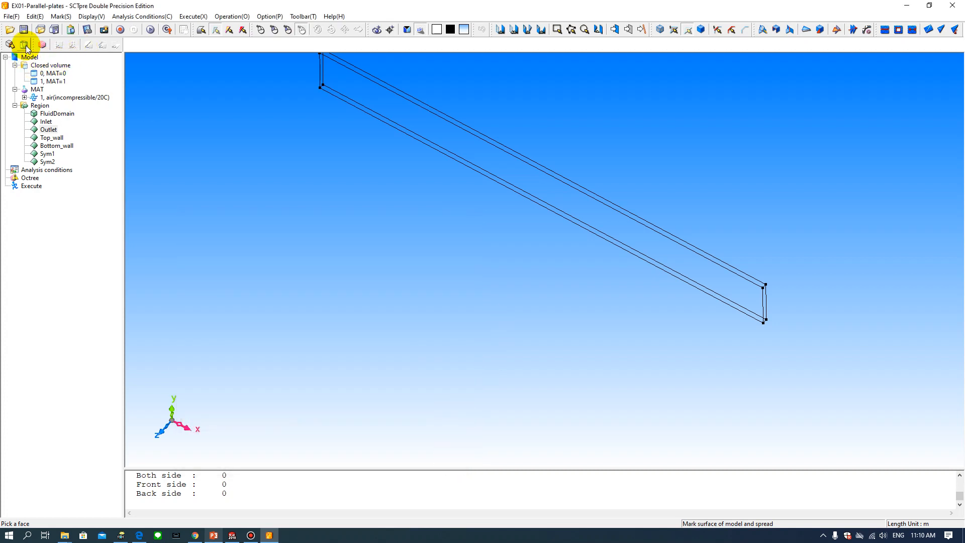
Step: Check the registered regions FluidDomain, Inlet, Outlet, Top_wall, Bottom_wall, Sym1 and Sym2 by highlighting each one on the model
drag(571, 152, 491, 138)
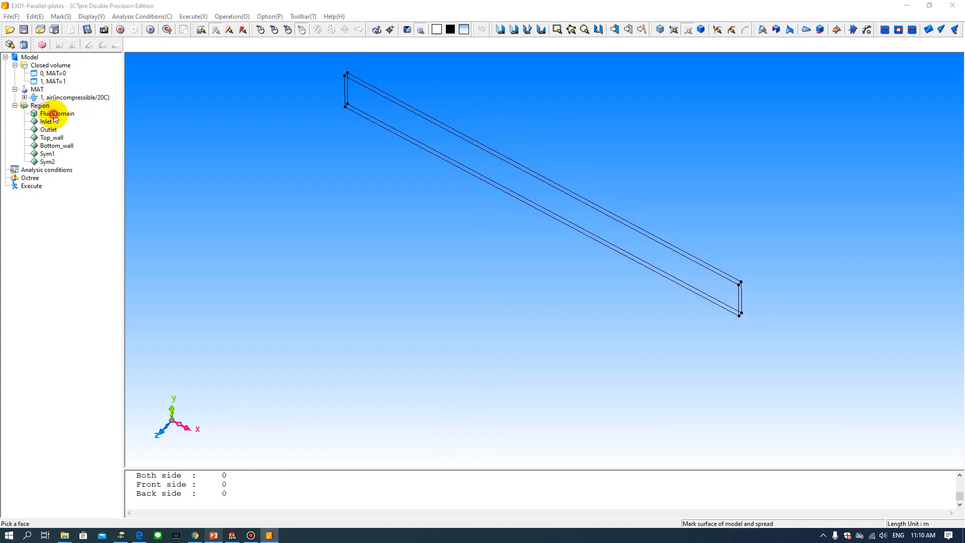
double_click(54, 114)
click(459, 224)
click(46, 122)
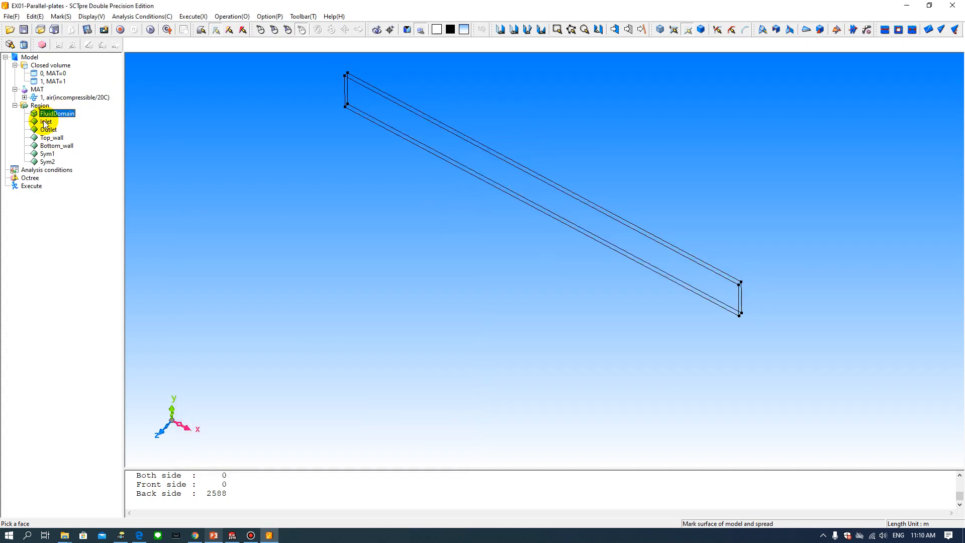
click(50, 130)
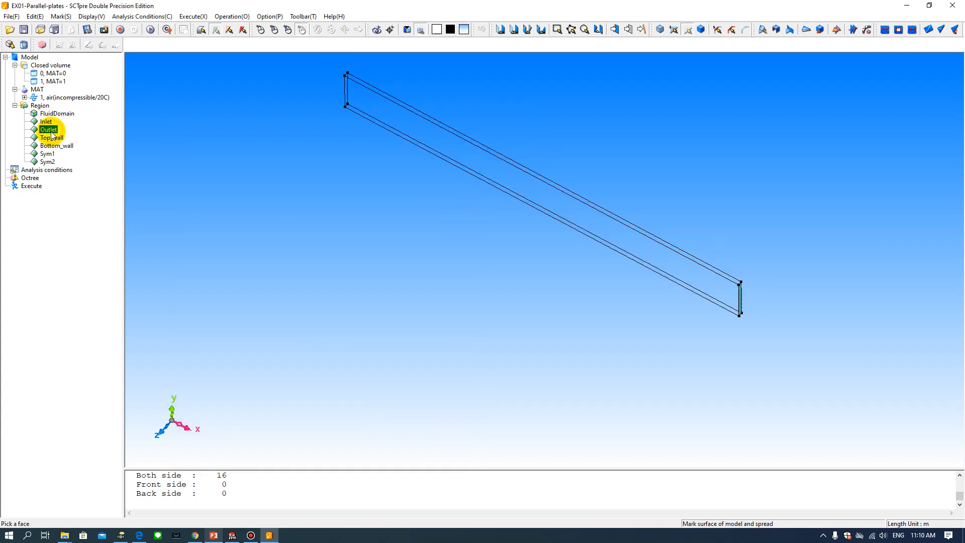
click(53, 138)
click(57, 146)
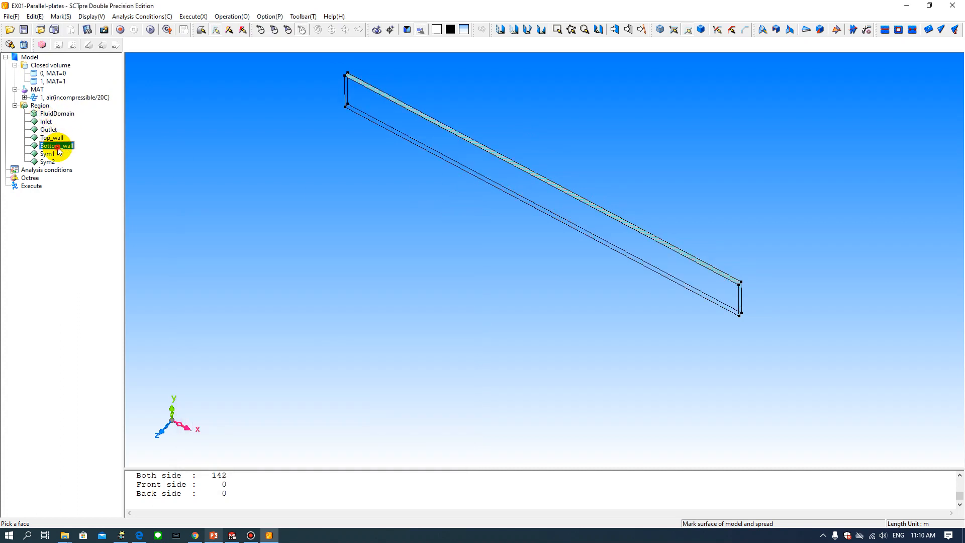
click(47, 154)
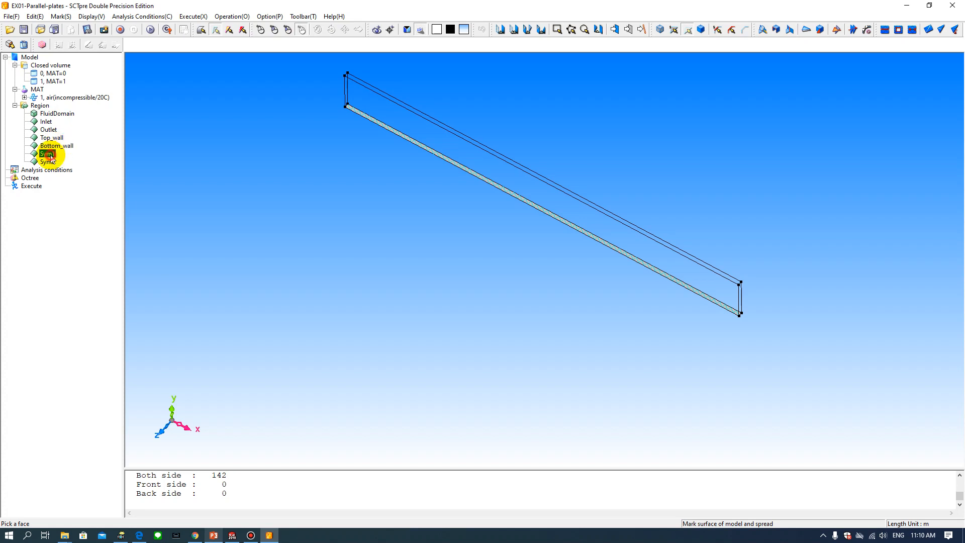
click(49, 162)
click(210, 164)
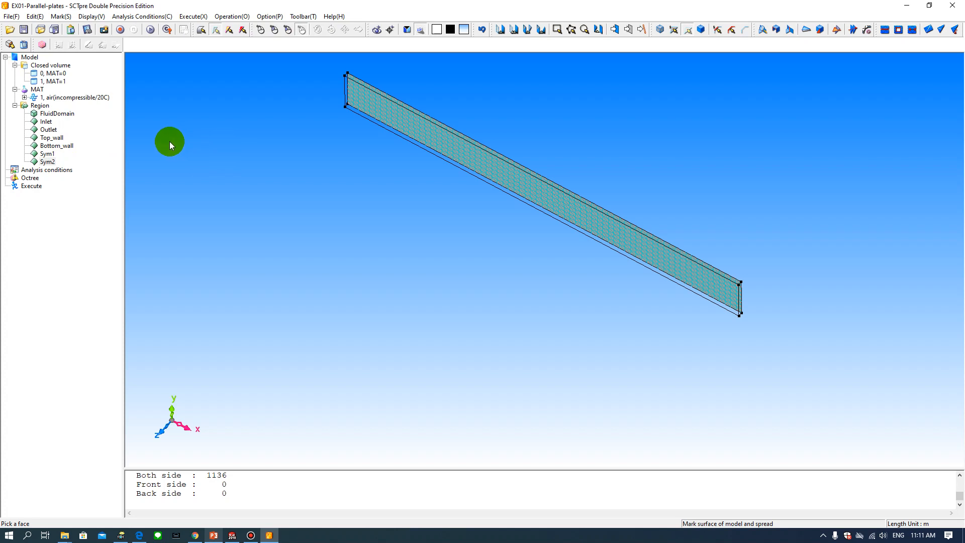
Step: Save the model as EX01-Parallel-plates.mdl in the 01- Flow between two parallel plates folder, replacing the existing file
click(28, 58)
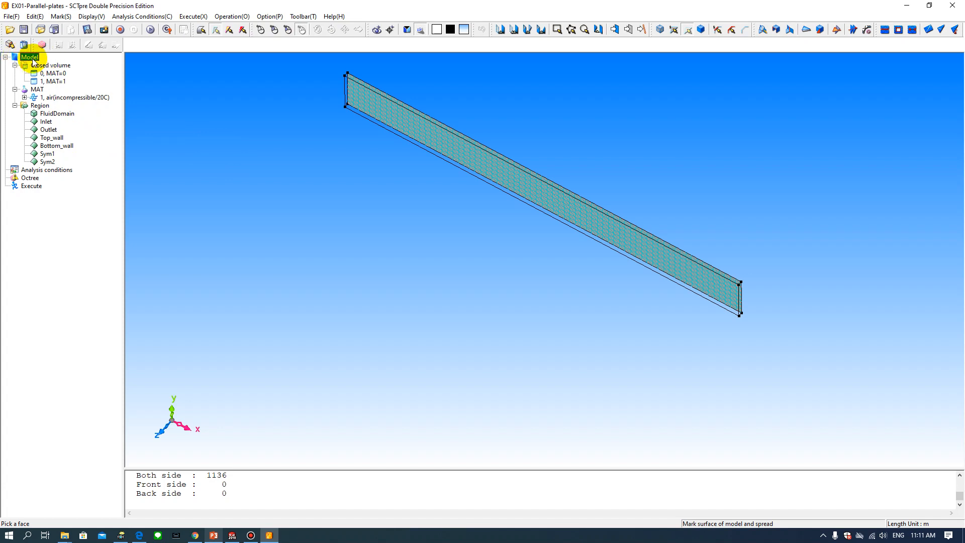
right_click(33, 61)
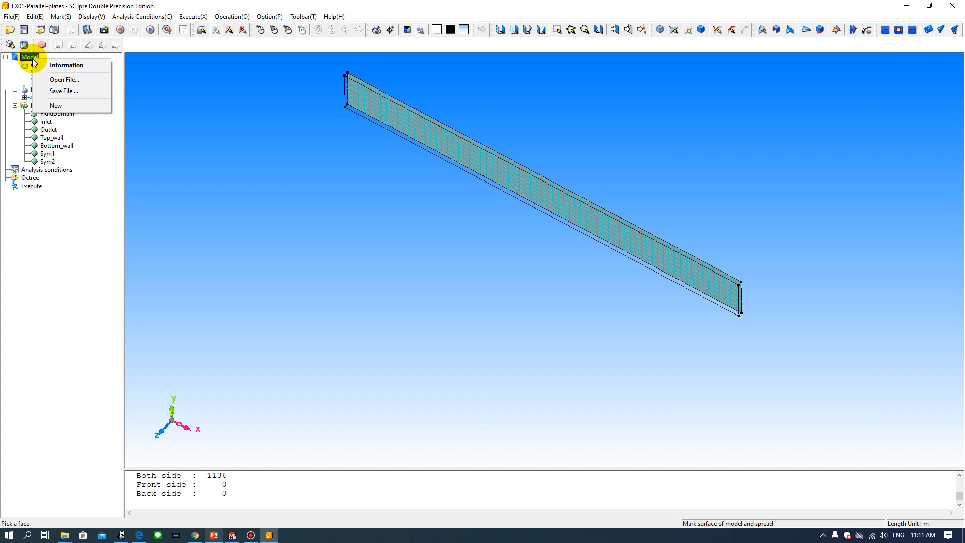
click(64, 91)
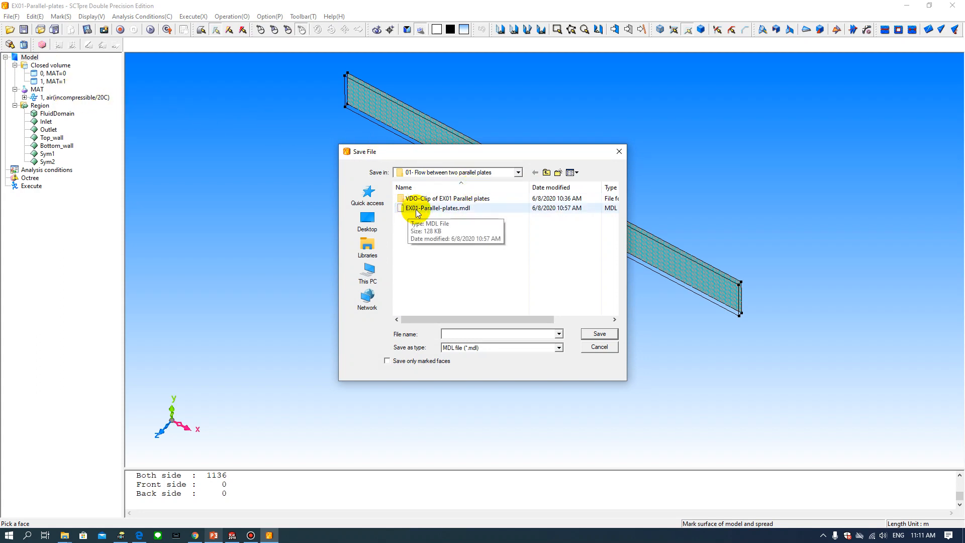
click(434, 213)
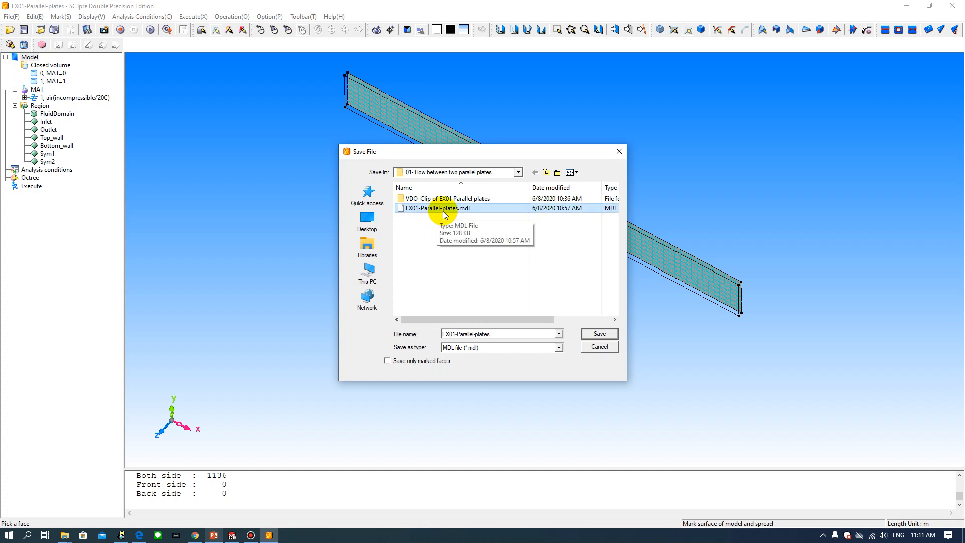
click(605, 336)
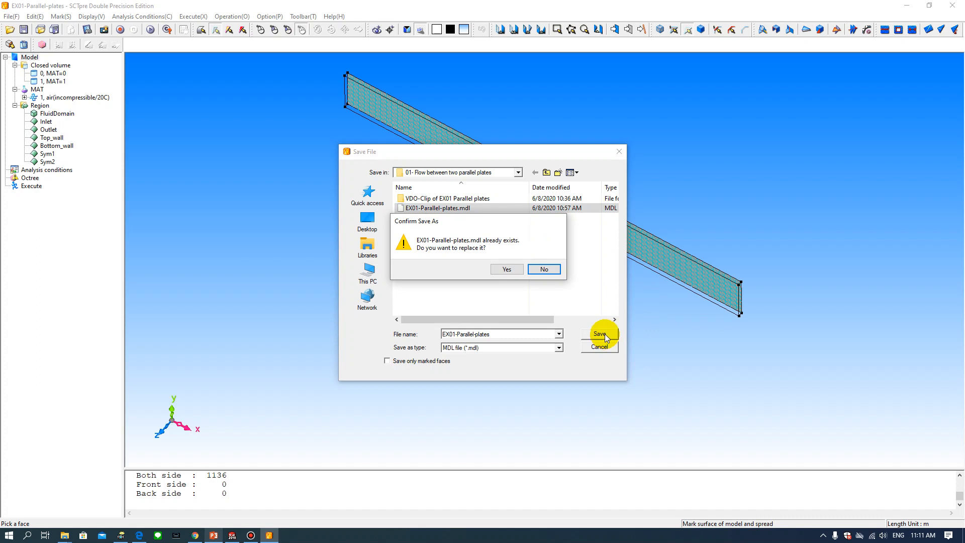
click(505, 270)
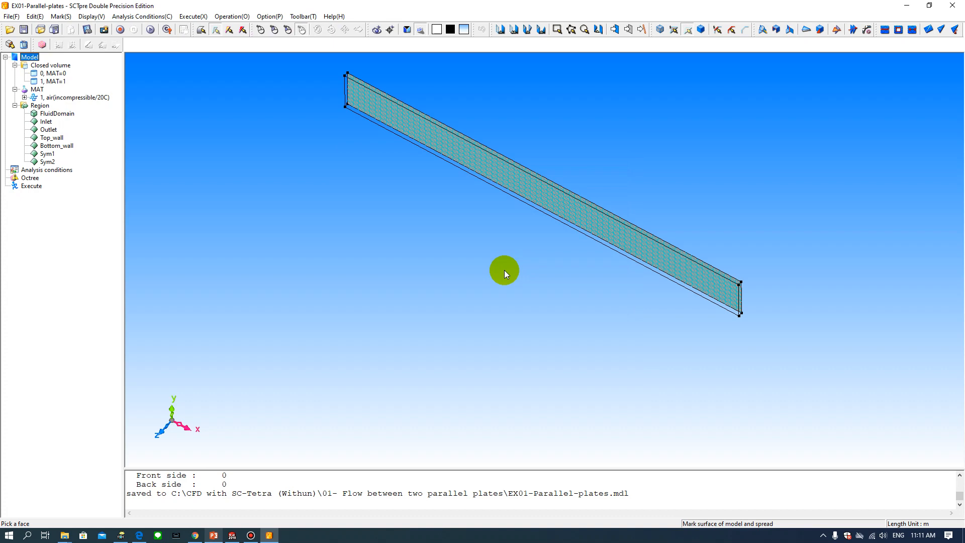
Step: Switch to File Explorer, check the saved EX01-Parallel-plates.mdl, and arrange the SCTpre window side by side with the folder
click(64, 534)
click(114, 498)
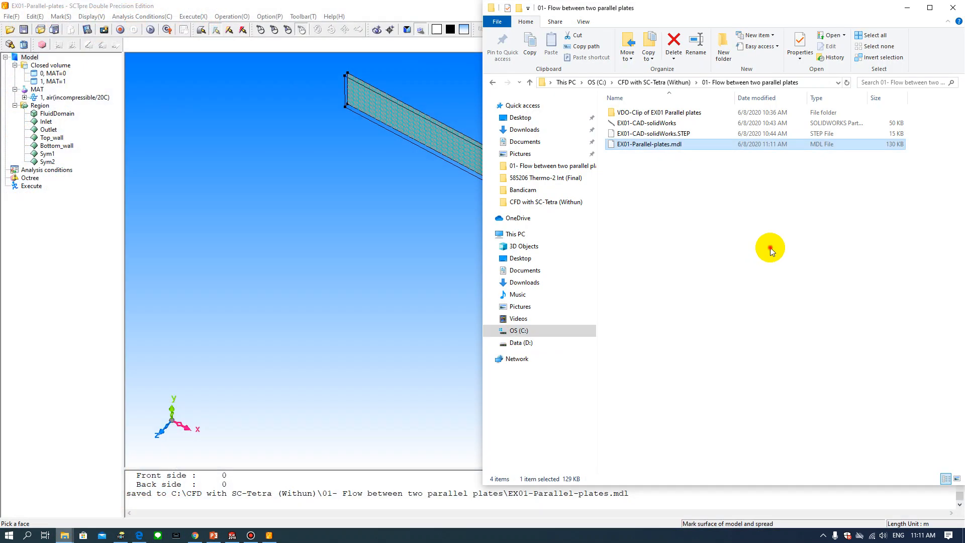
click(771, 247)
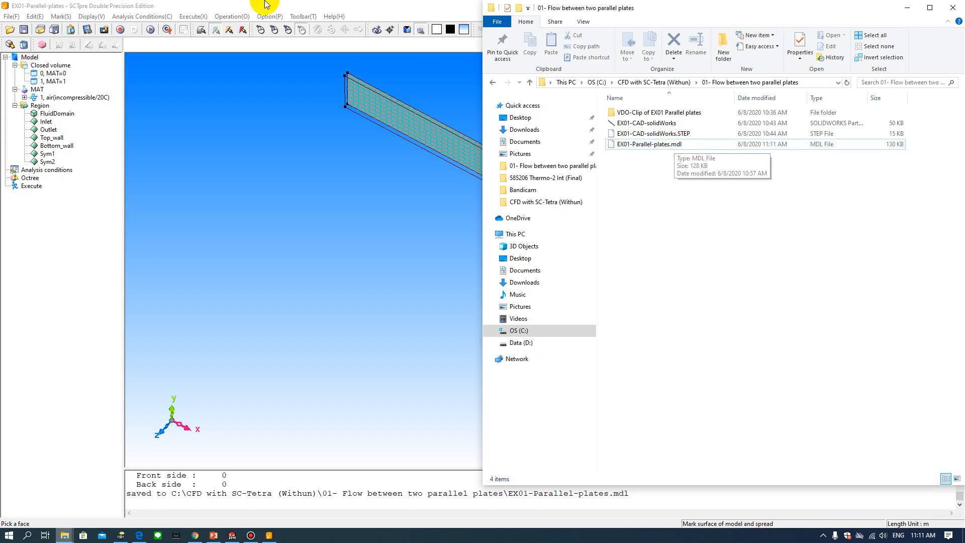
drag(334, 7, 1, 15)
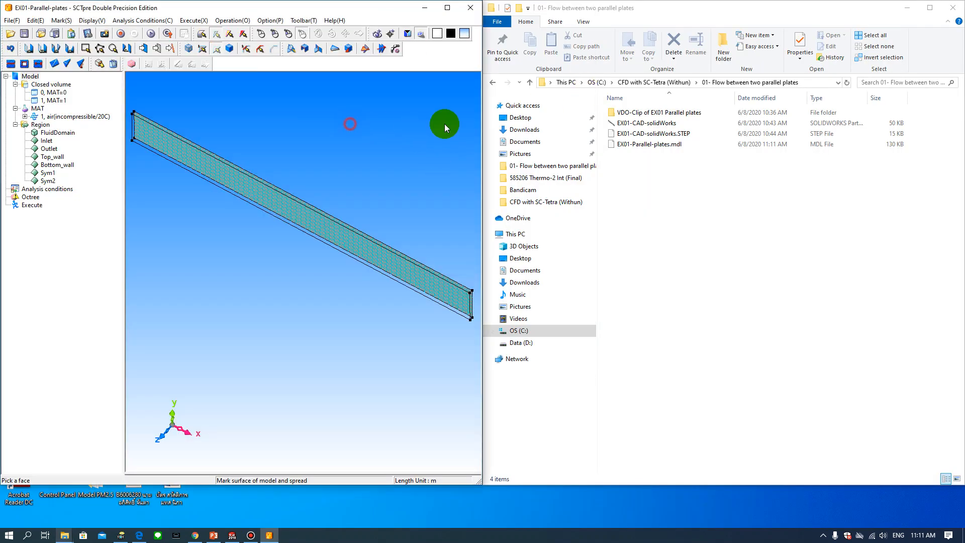
click(676, 144)
click(338, 118)
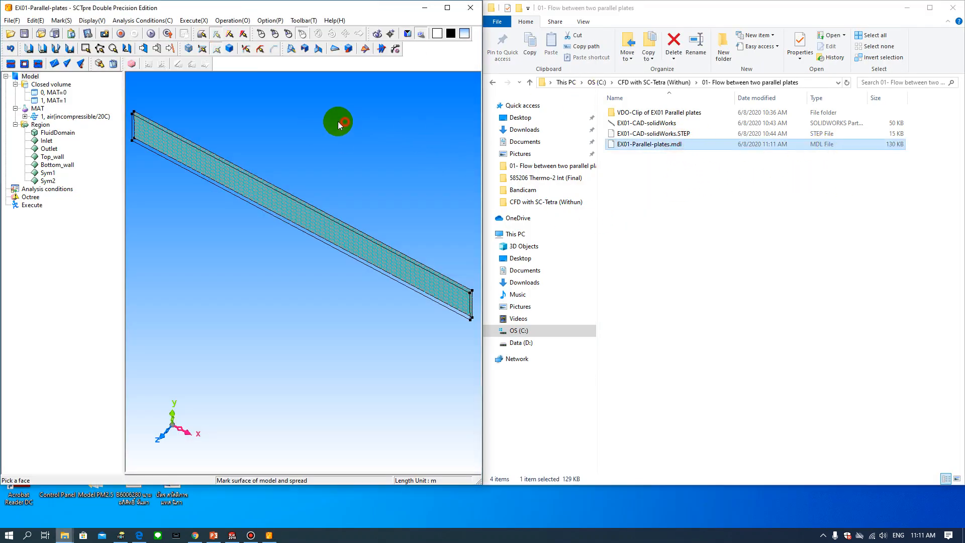
click(13, 21)
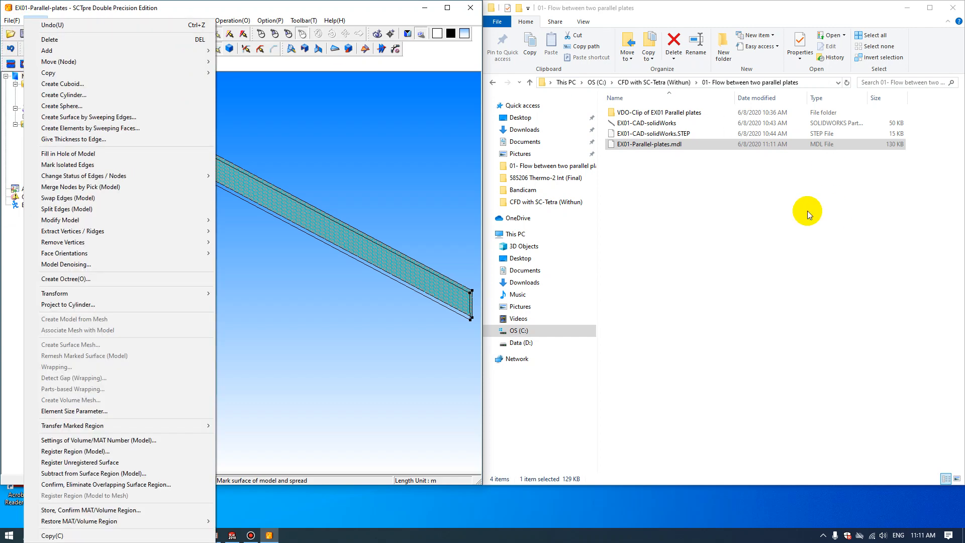
click(704, 209)
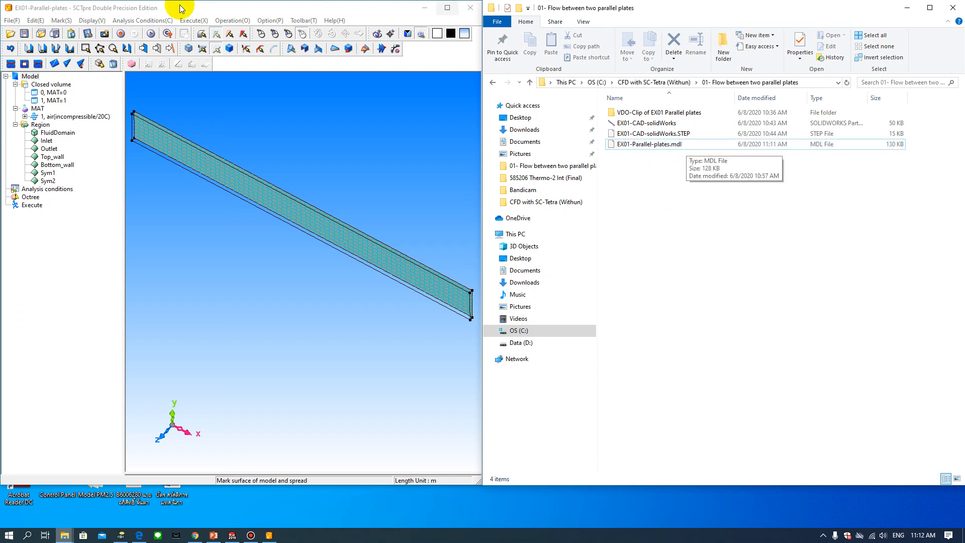
Step: Start a new file in SCTpre, deleting the current model data together with the Prime mode data
click(12, 21)
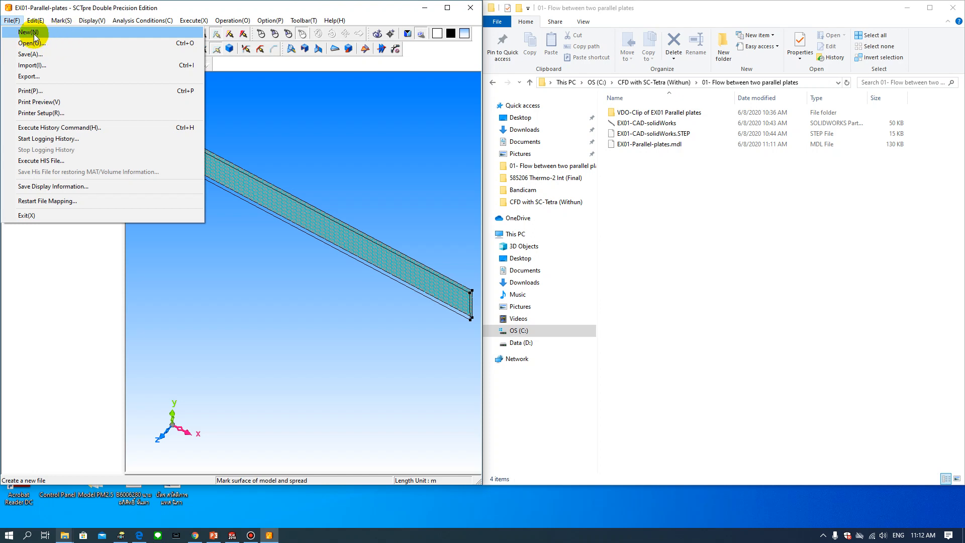
click(34, 36)
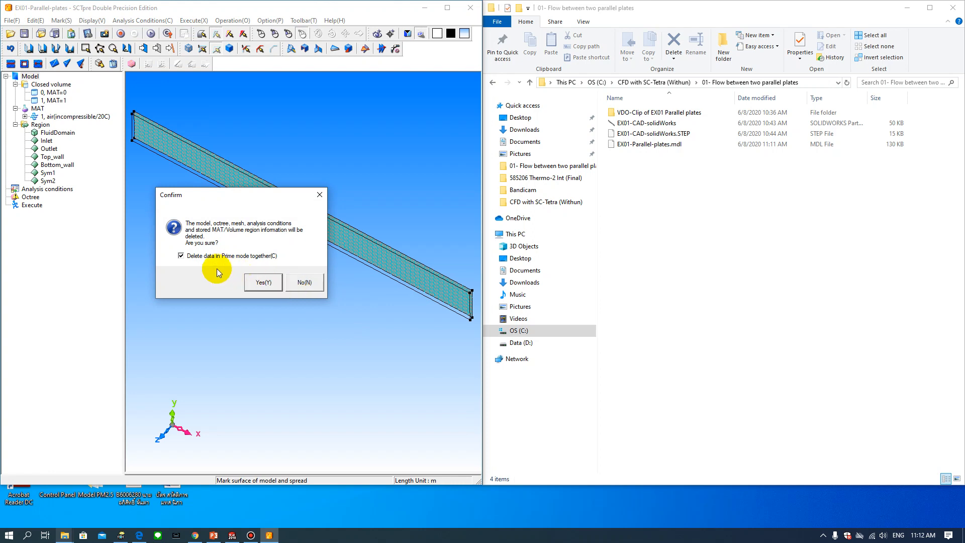
click(262, 282)
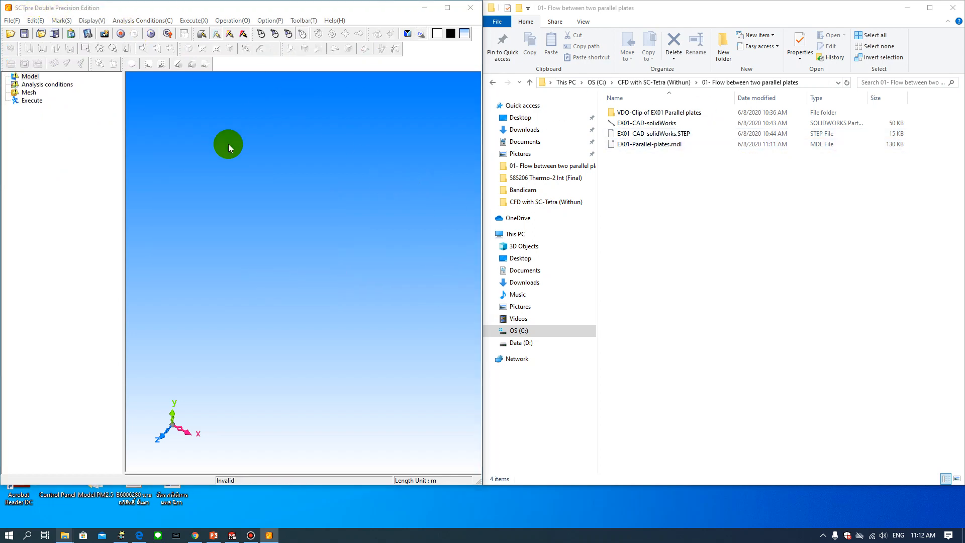
click(226, 142)
Step: Load EX01-Parallel-plates.mdl from the File Explorer folder into the empty SCTpre window
click(642, 145)
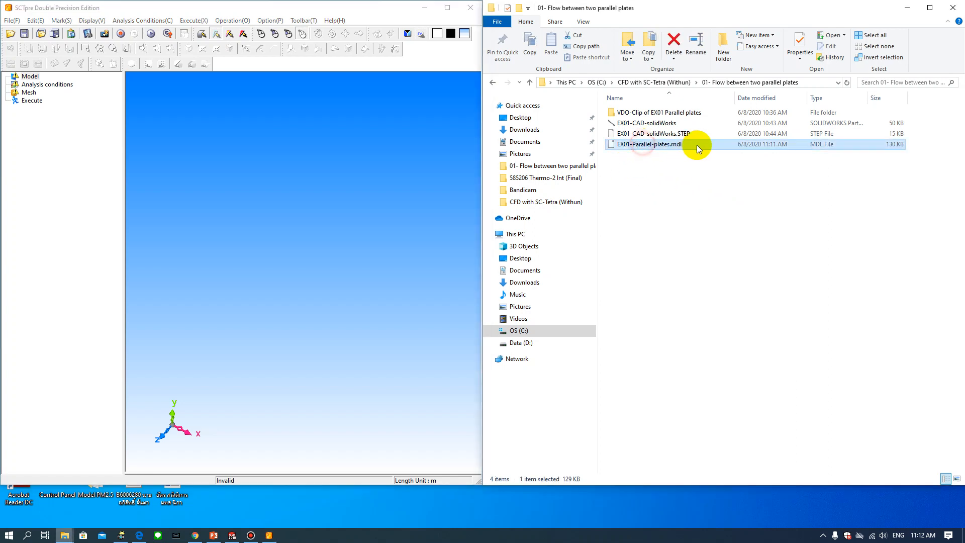
click(649, 149)
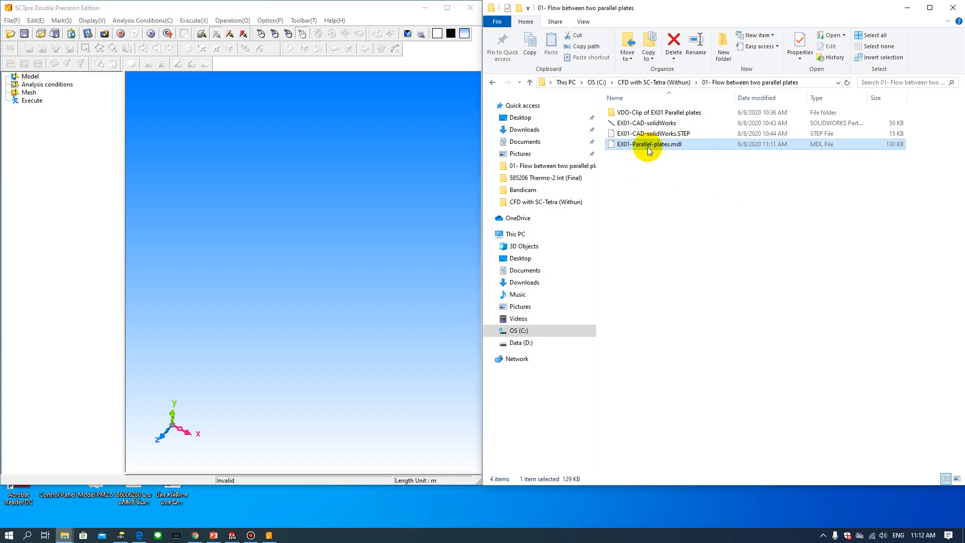
drag(649, 149, 318, 153)
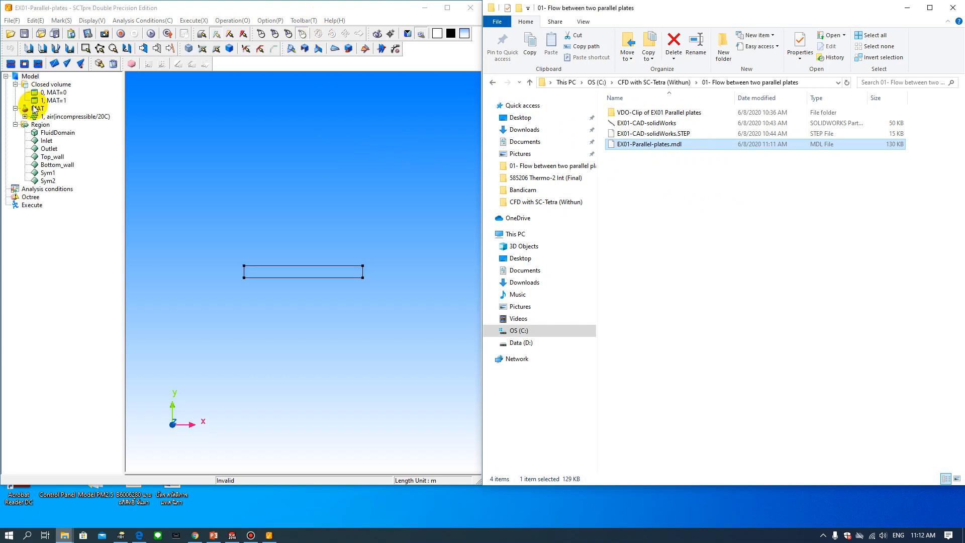
Step: Highlight the regions of the reloaded model one after another, through Sym2, to check that their registration was saved
click(52, 133)
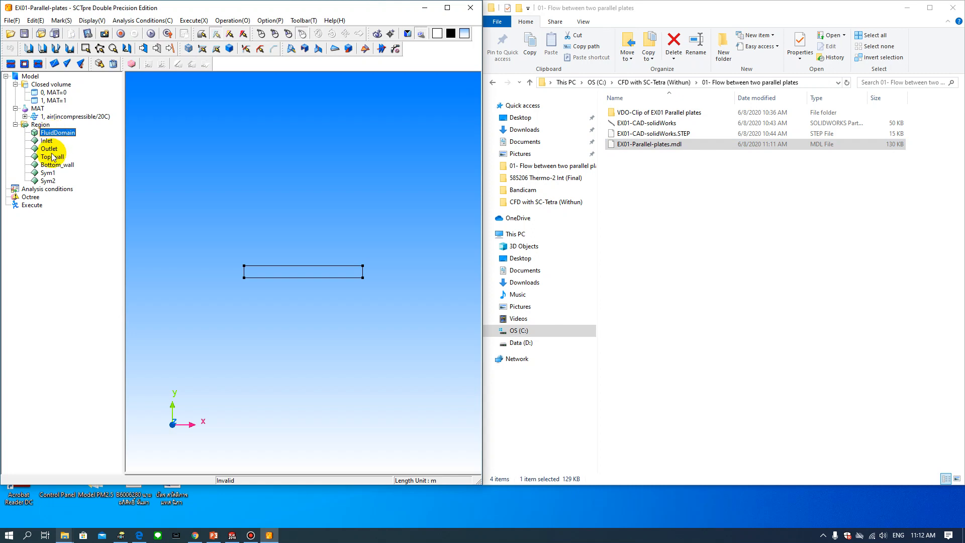
drag(351, 231, 302, 268)
scroll(322, 243, up, 3)
click(68, 134)
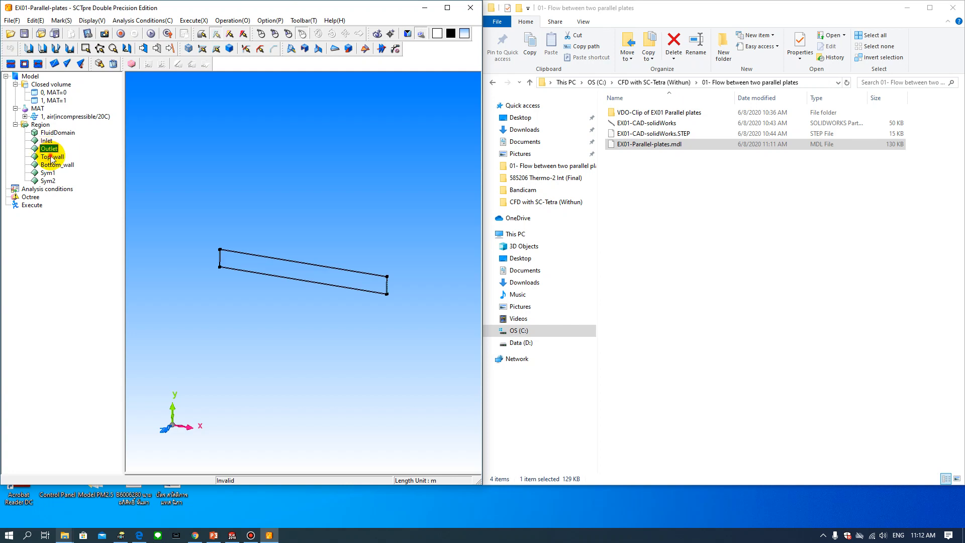
right_drag(299, 195, 317, 214)
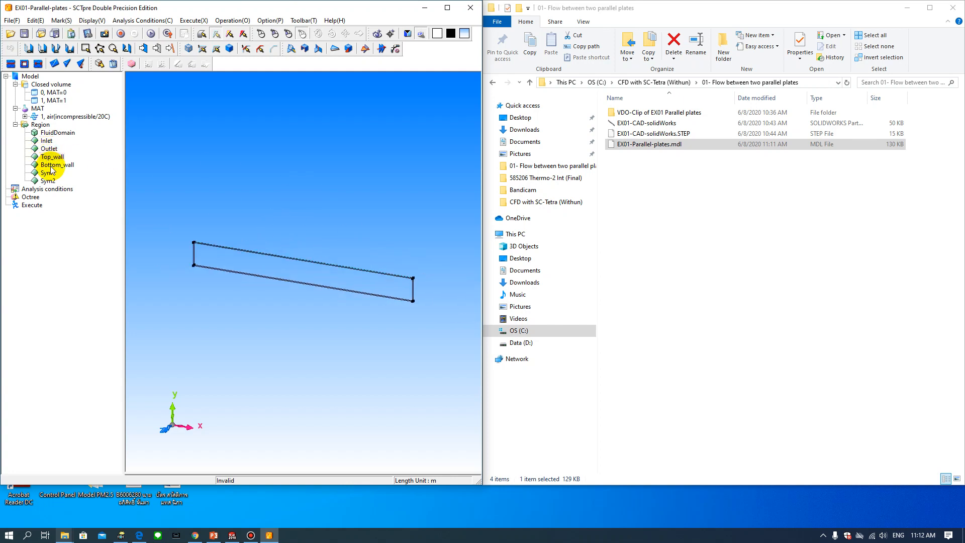
click(50, 166)
click(48, 174)
click(48, 181)
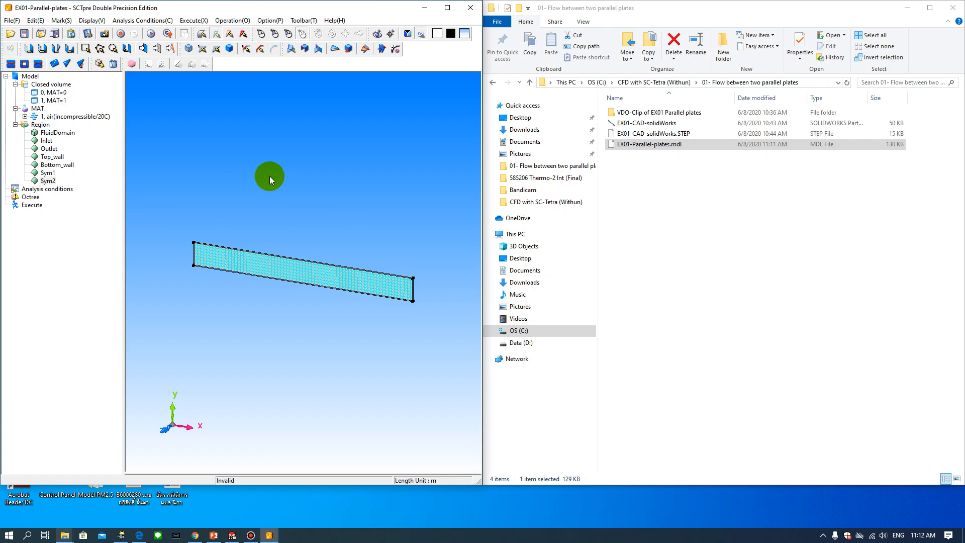
Step: Switch to the PowerPoint presentation and show slide 14 with the SC/Tetra workflow to review the preprocessor steps
mouse_move(213, 537)
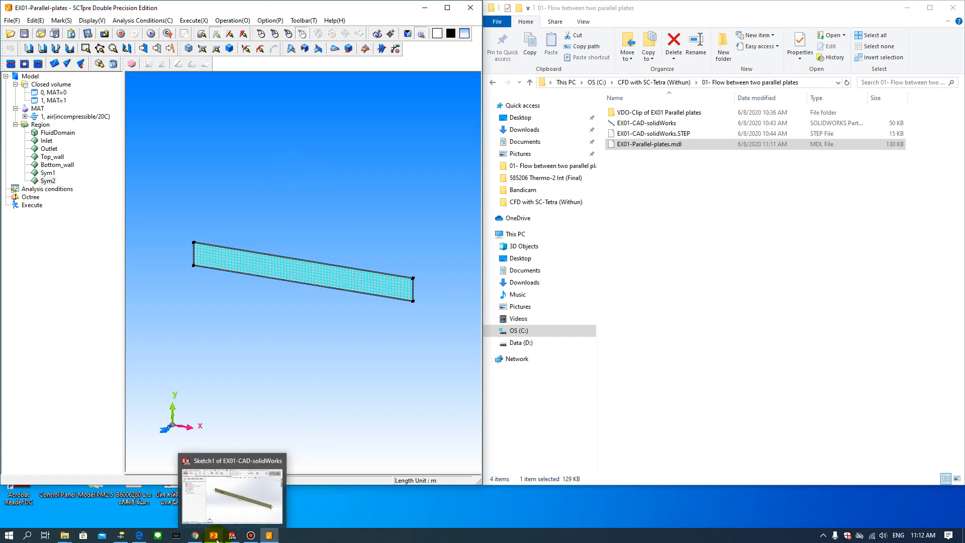
click(221, 511)
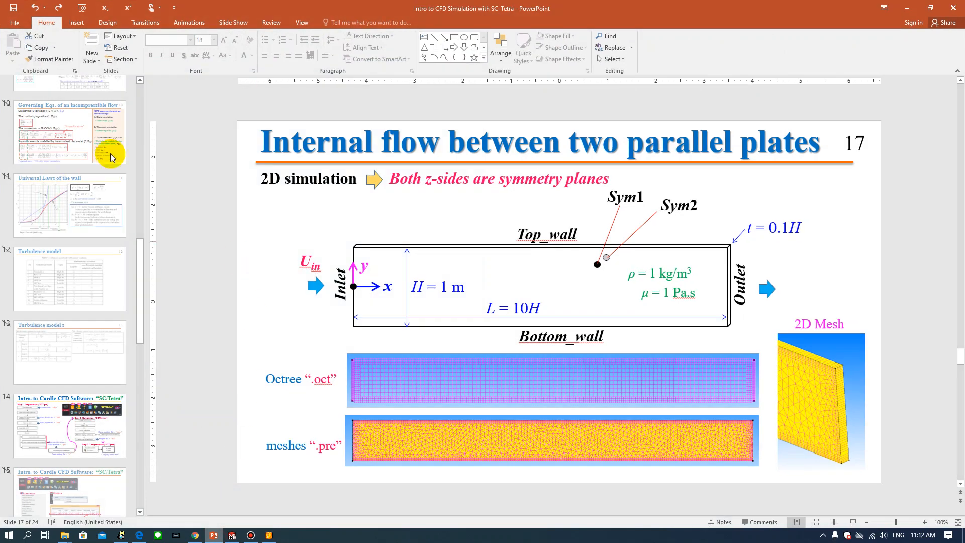
scroll(97, 246, up, 10)
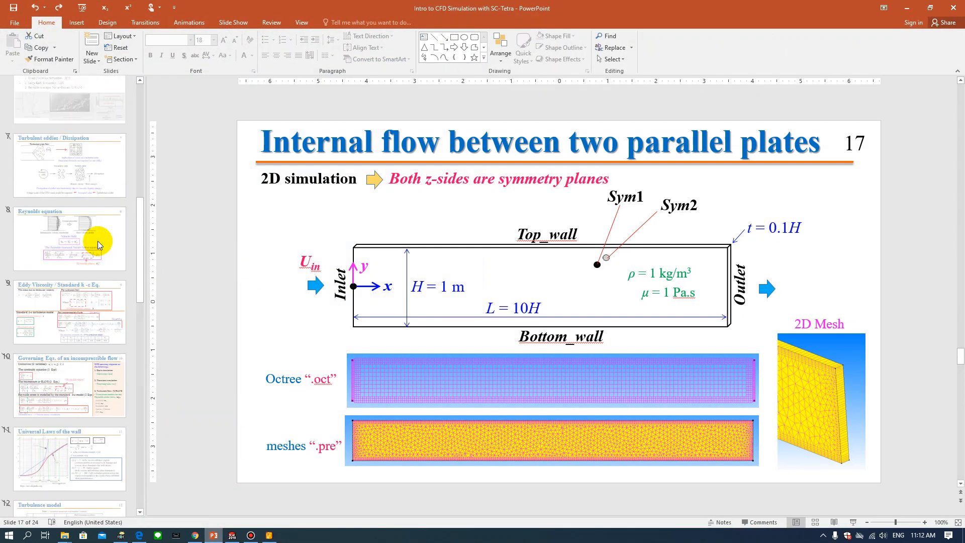
scroll(98, 237, down, 18)
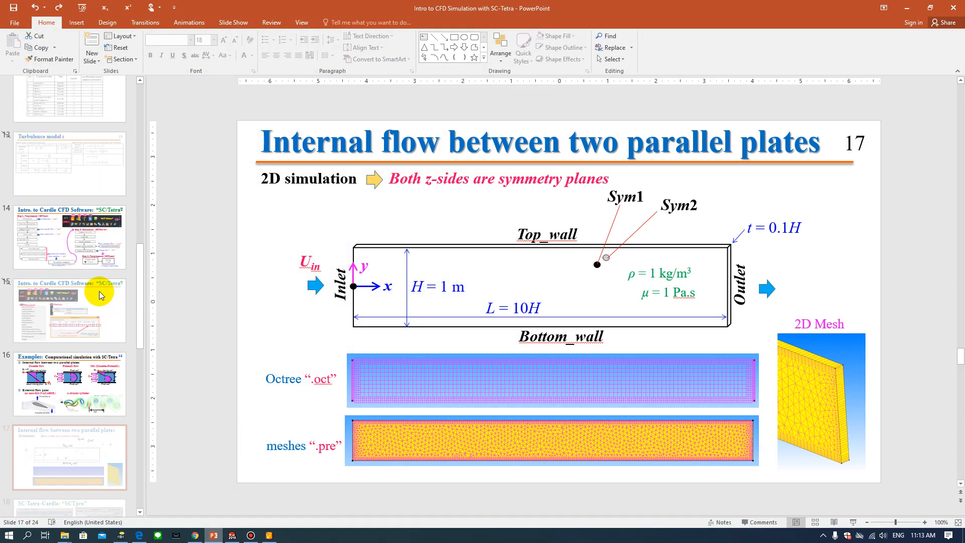
scroll(102, 296, down, 5)
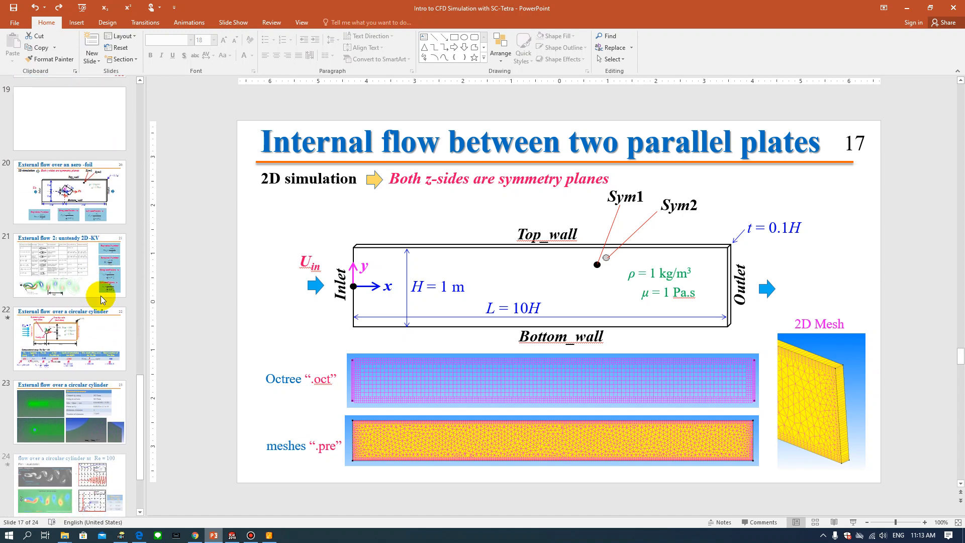
scroll(102, 297, up, 7)
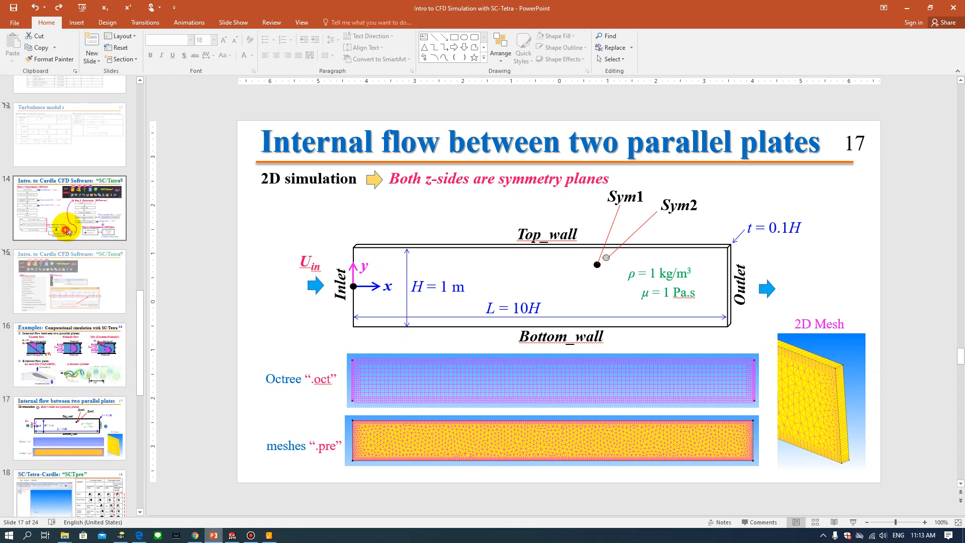
click(64, 219)
ctrl+scroll(482, 212, up, 1)
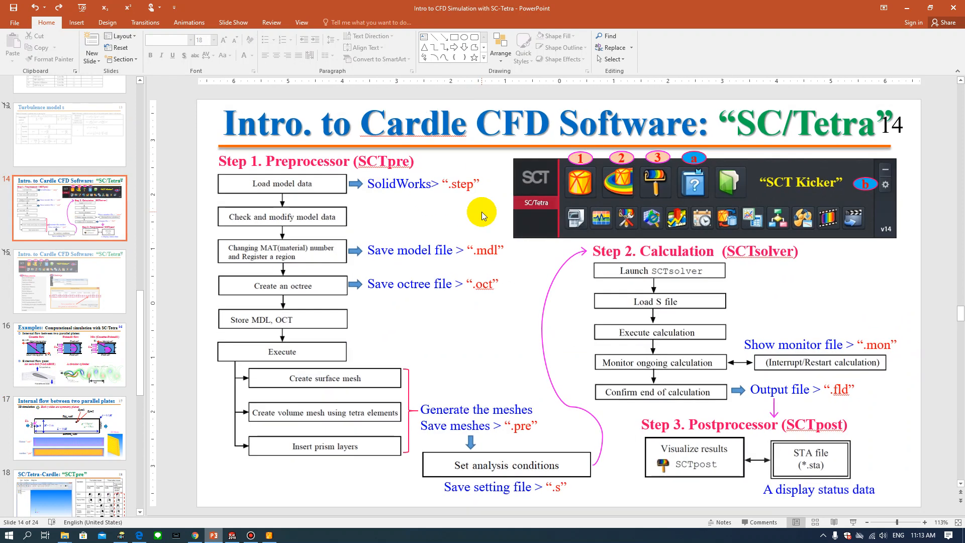